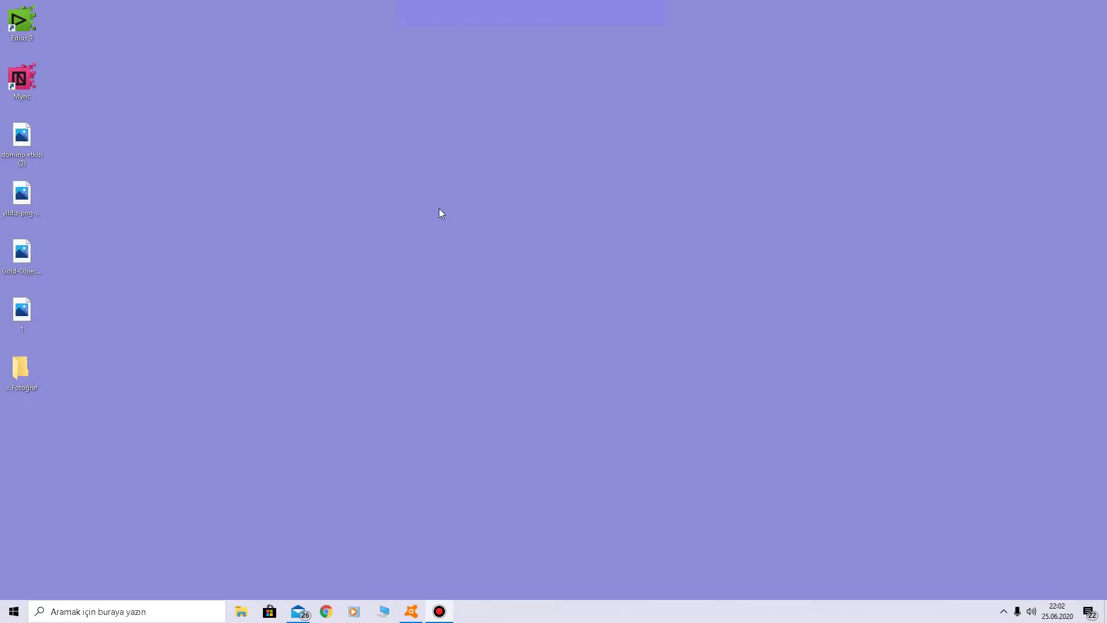
# Step: Launch EDIUS 9 from its desktop shortcut to reach the Start Project window
pyautogui.doubleClick(21, 21)
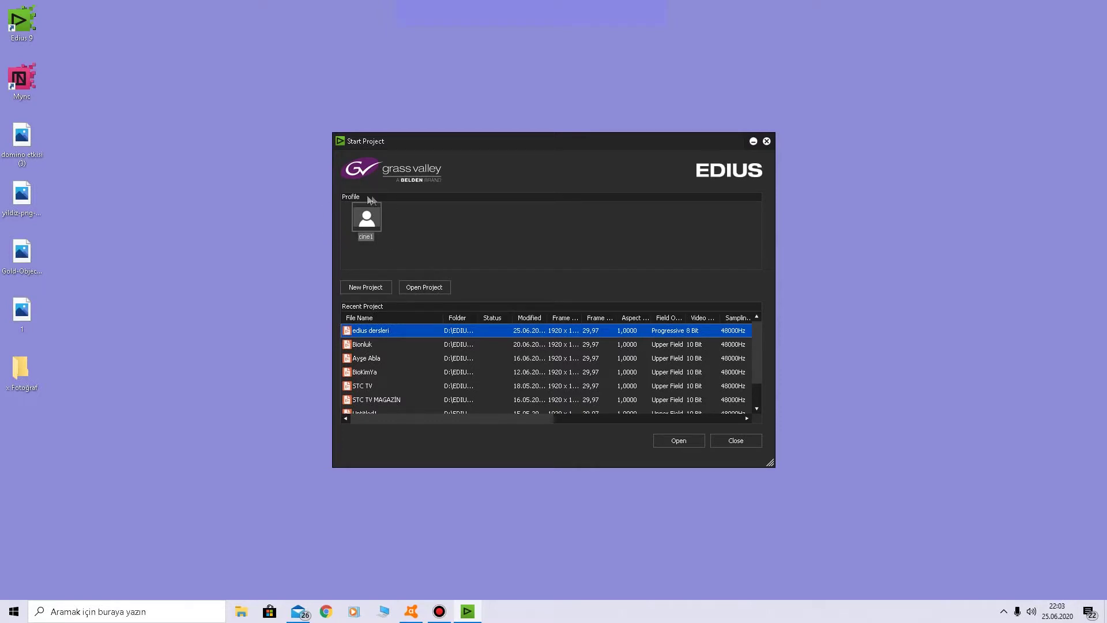
# Step: Start a new project named 'deneme' using the HD 1920x1080 59.94i 16:9 10bit 4ch preset
pyautogui.click(365, 286)
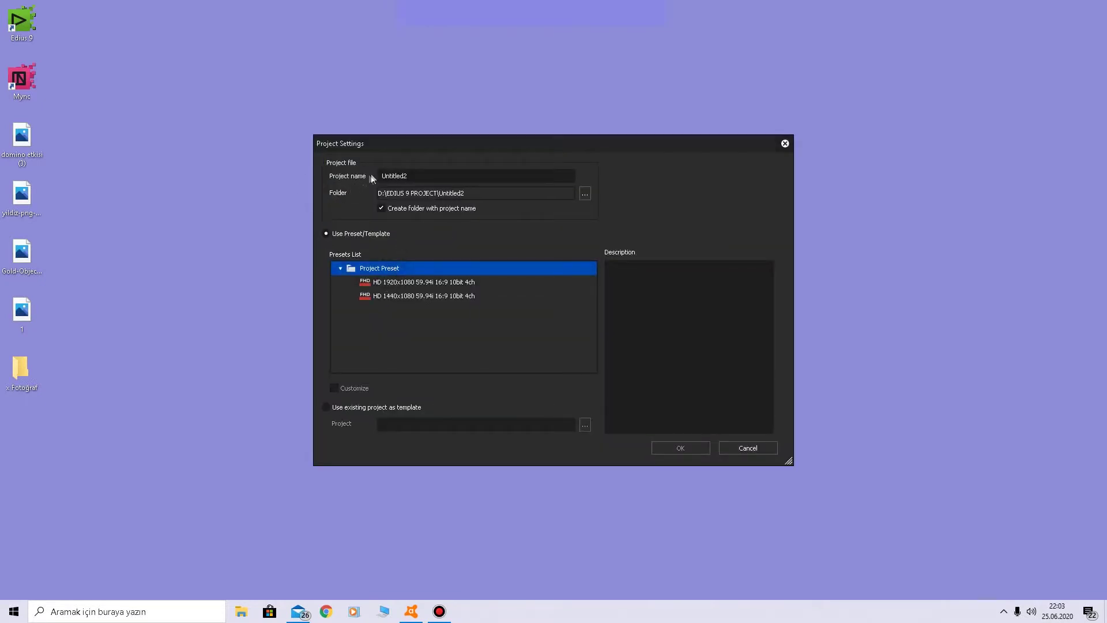
pyautogui.moveTo(418, 175); pyautogui.dragTo(290, 164)
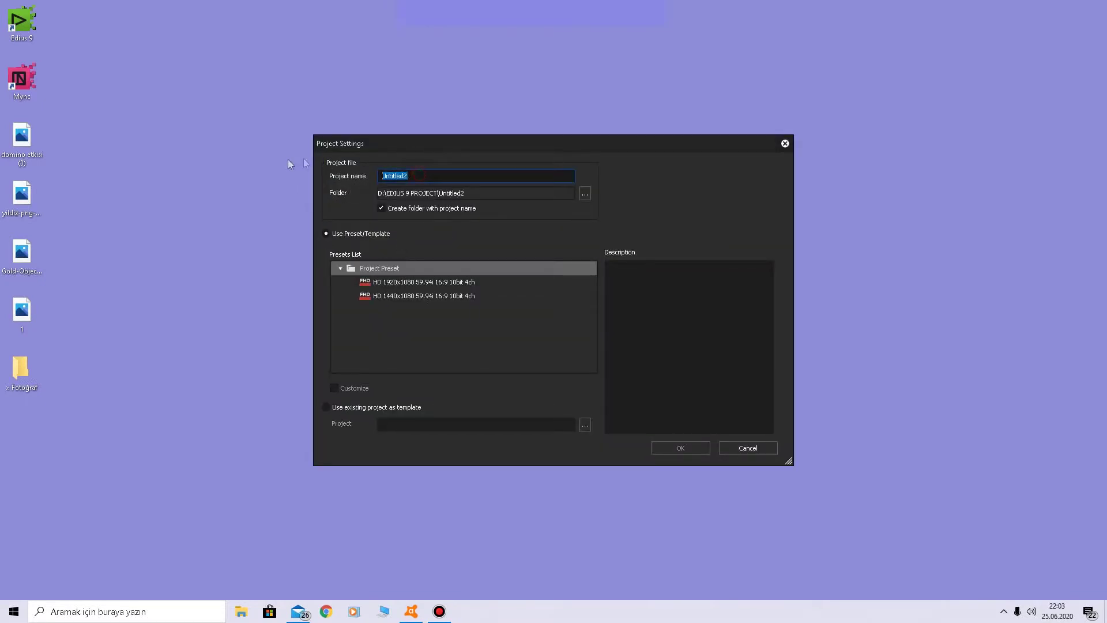
pyautogui.write('edi')
pyautogui.moveTo(422, 176); pyautogui.dragTo(271, 172)
pyautogui.write('de')
pyautogui.write('neme')
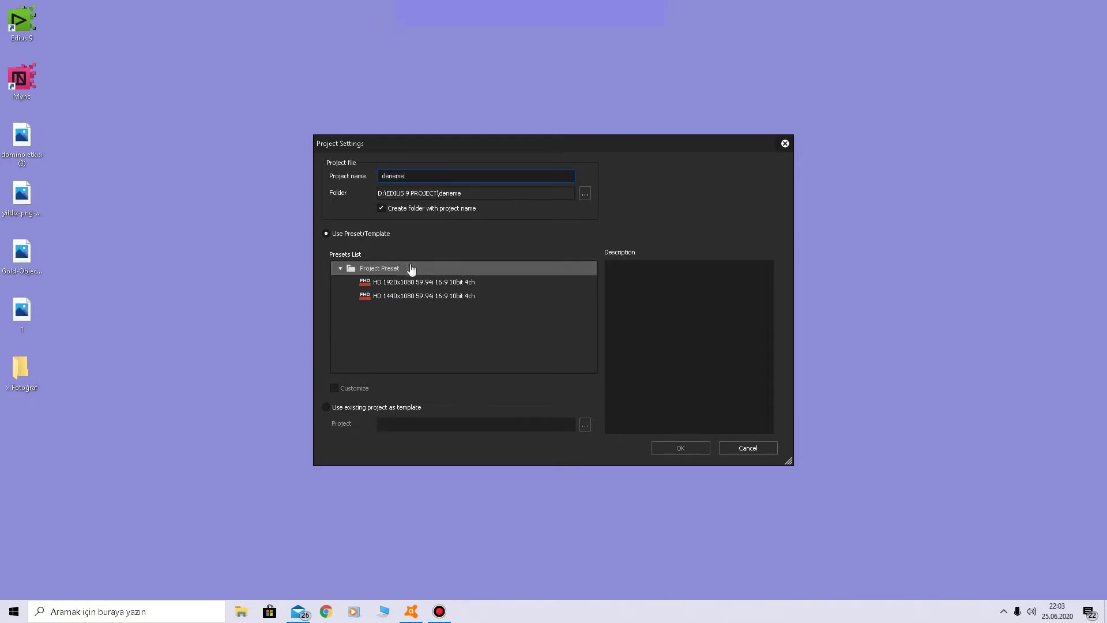
pyautogui.click(391, 282)
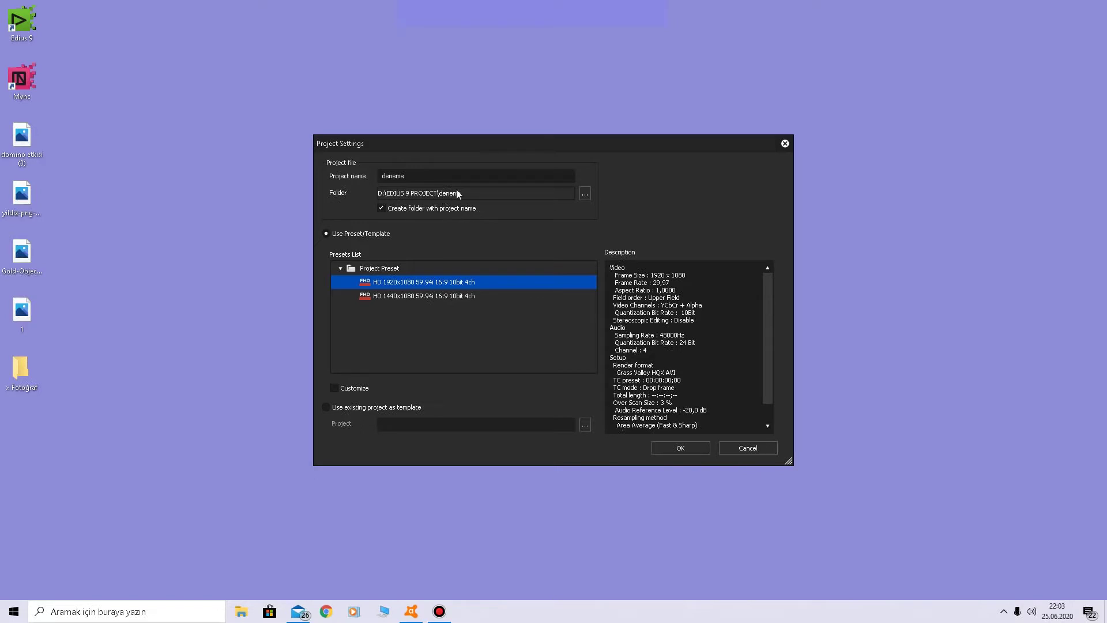
pyautogui.click(585, 193)
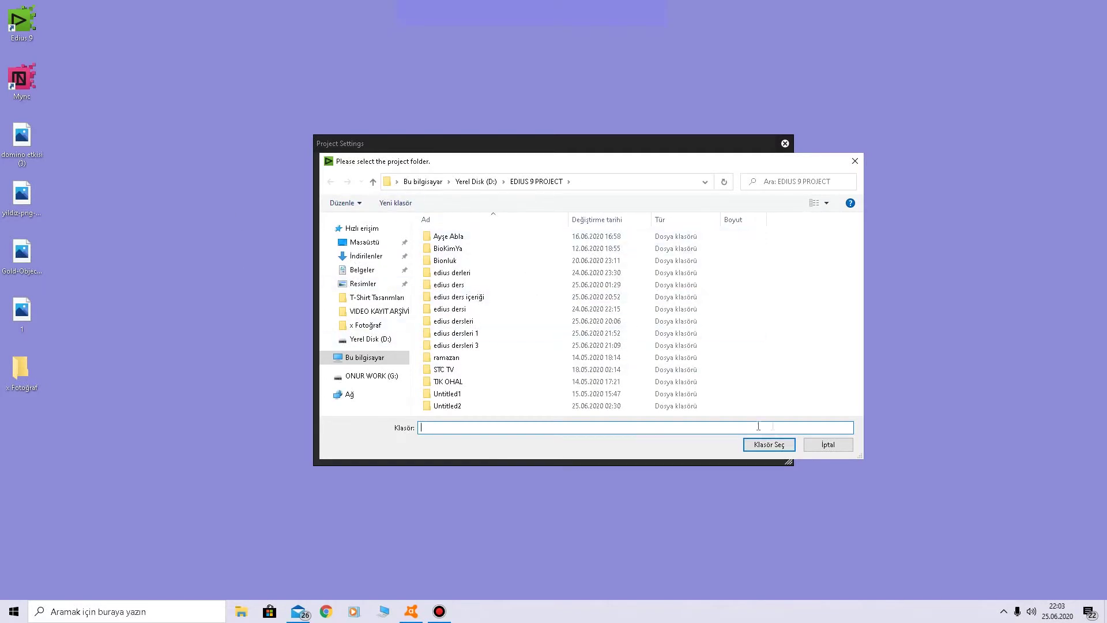
pyautogui.click(836, 450)
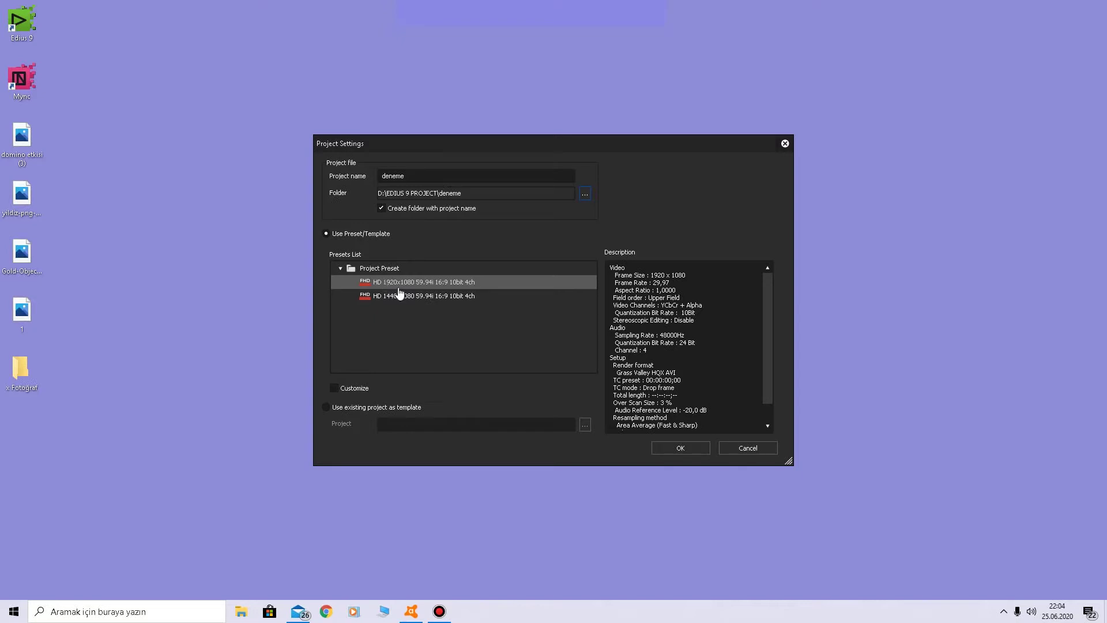
pyautogui.click(399, 288)
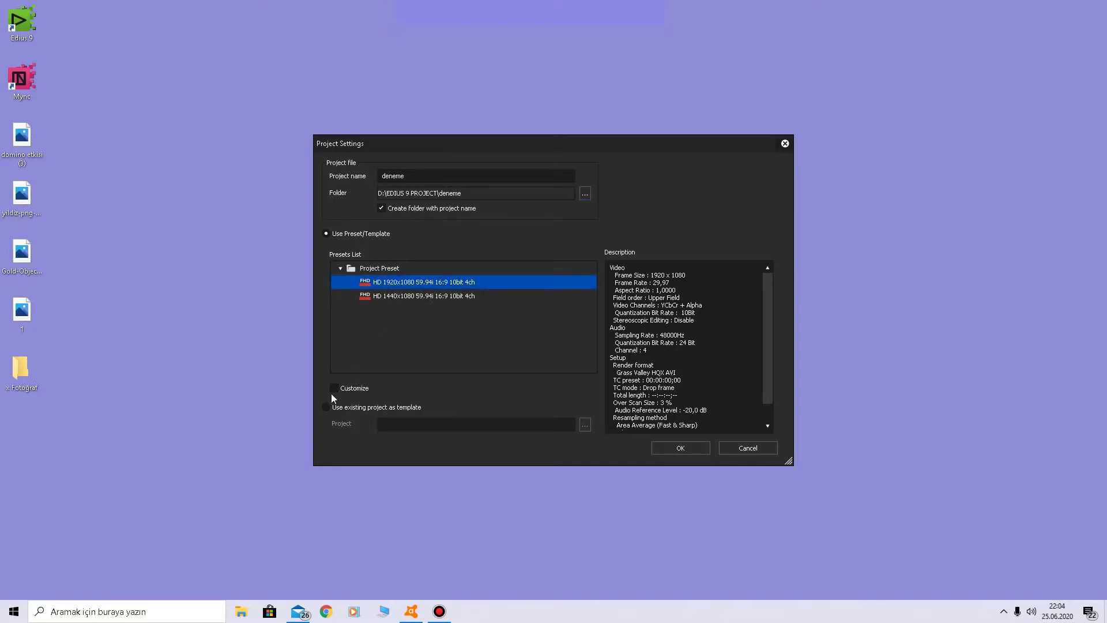
pyautogui.click(335, 389)
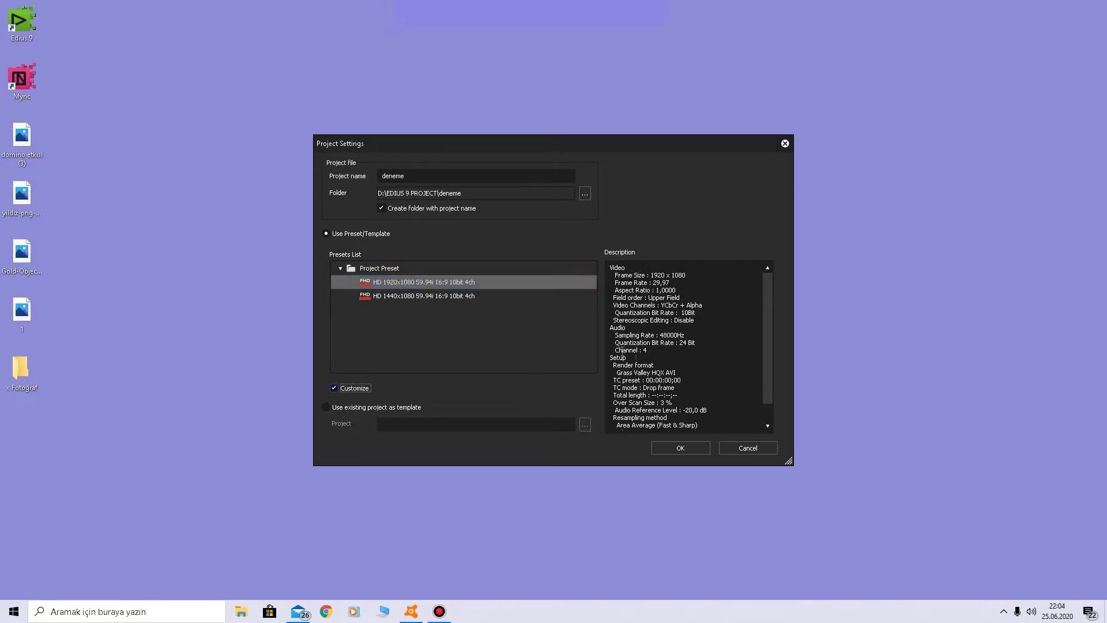
# Step: In detailed settings, set Video Preset to HD 1920 x 1080 59.94i and create the project
pyautogui.doubleClick(392, 286)
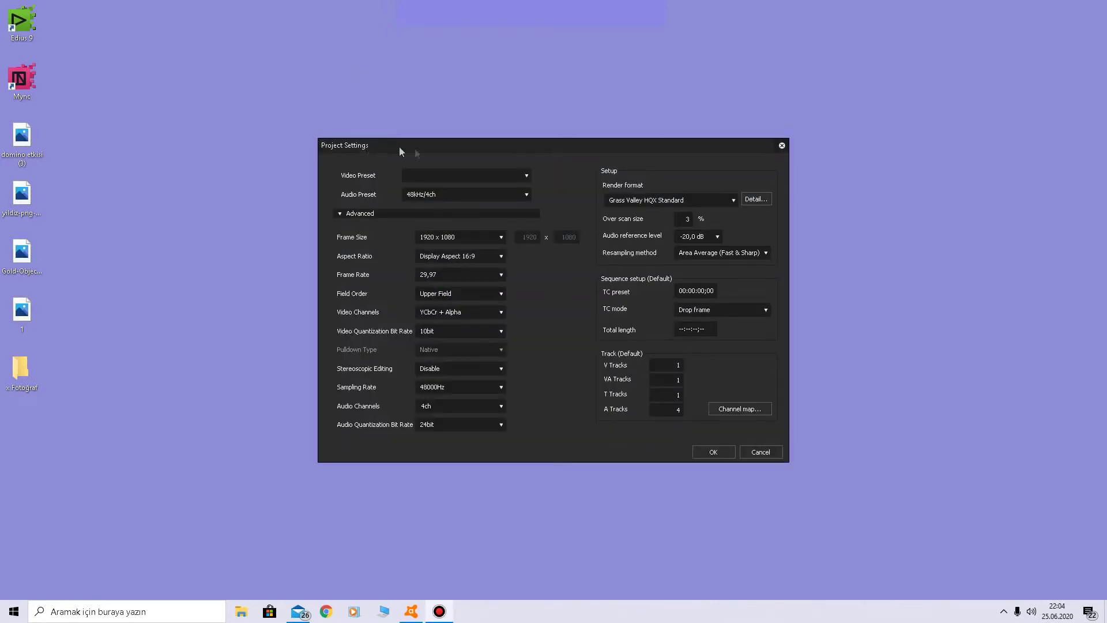
pyautogui.click(422, 175)
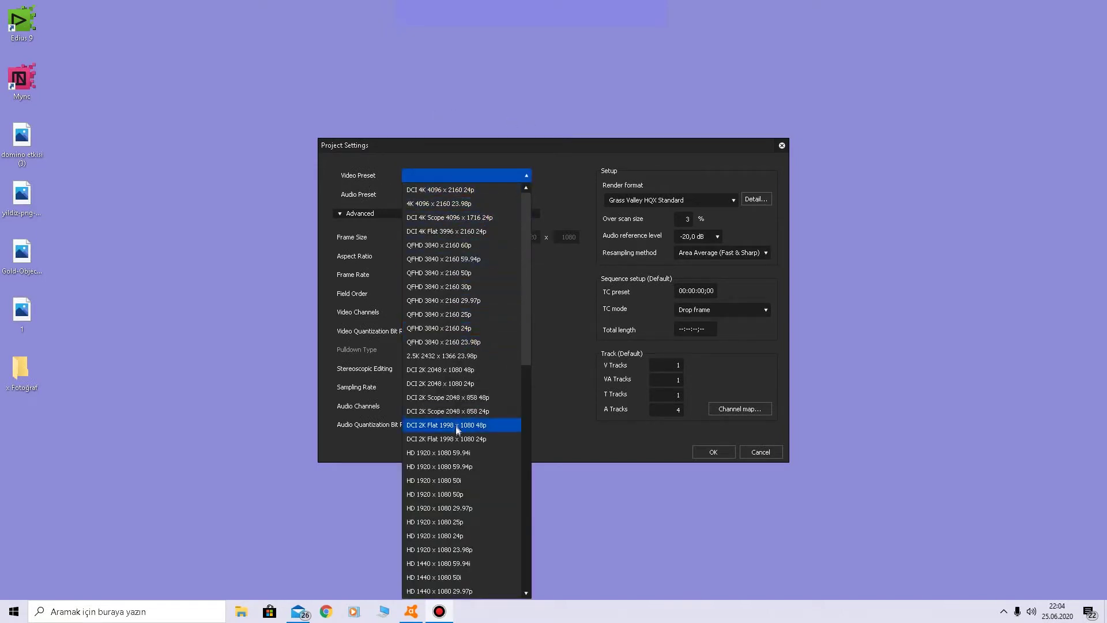
pyautogui.scroll(-3, 456, 439)
pyautogui.scroll(-1, 461, 420)
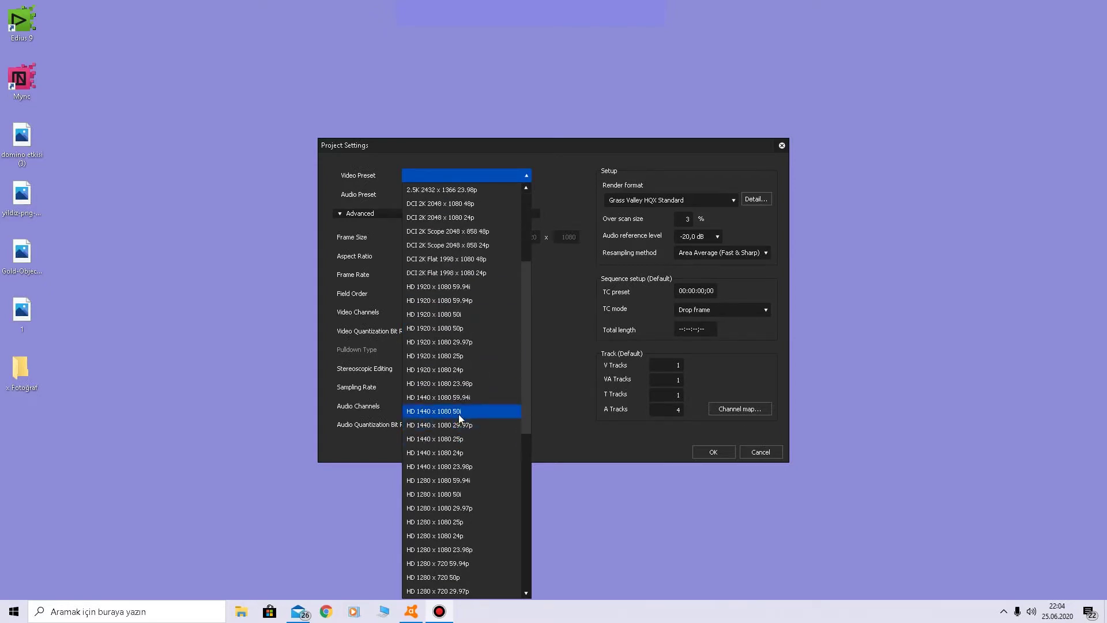
pyautogui.scroll(2, 461, 406)
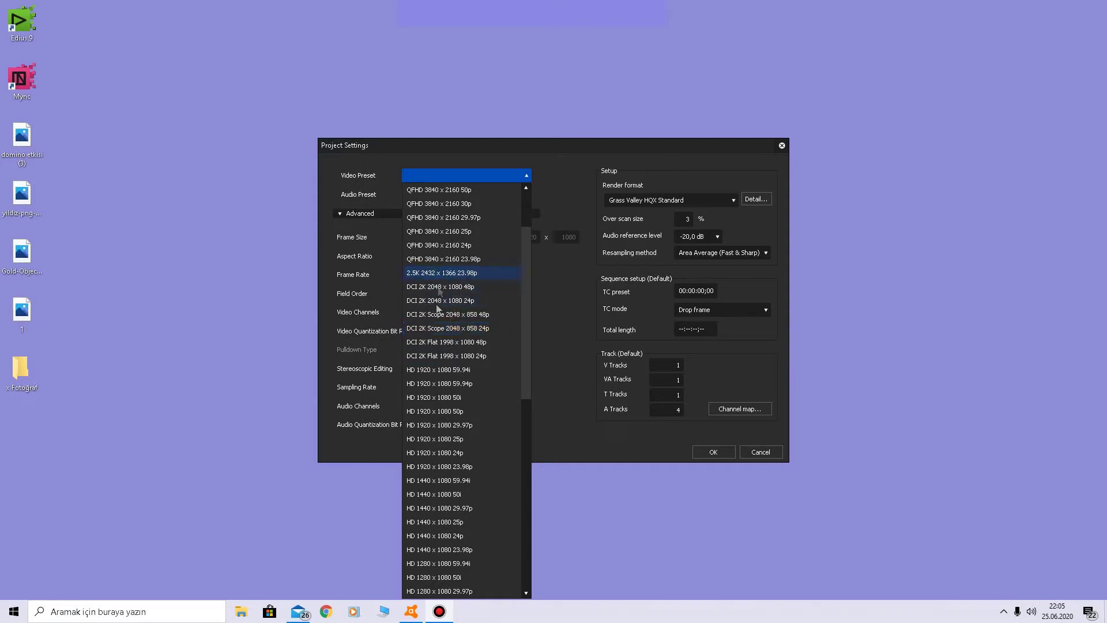
pyautogui.click(431, 369)
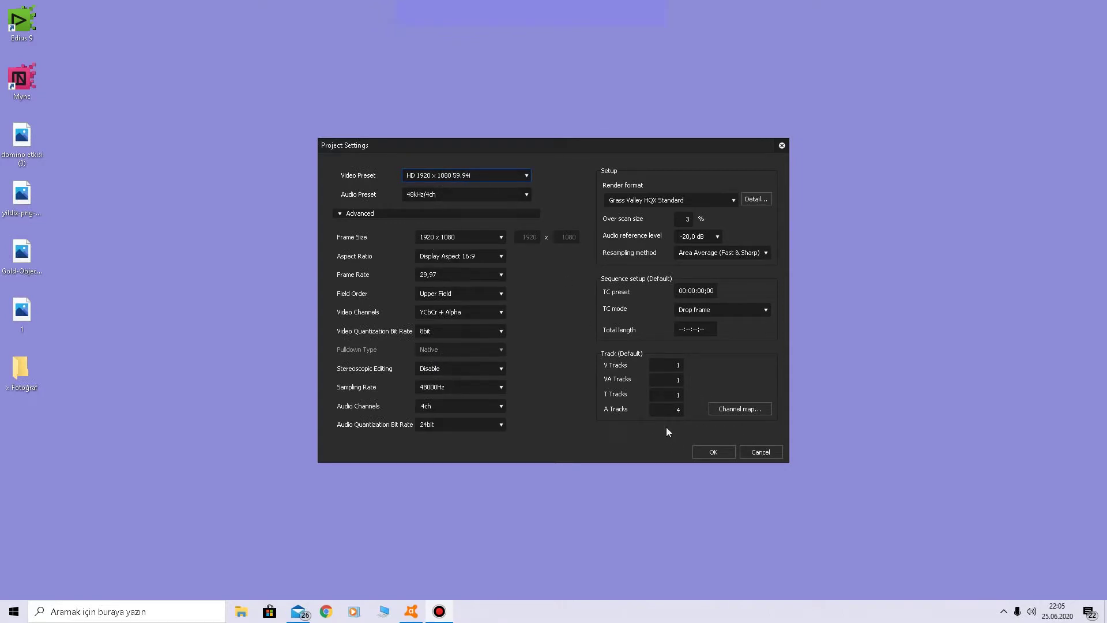
pyautogui.click(699, 456)
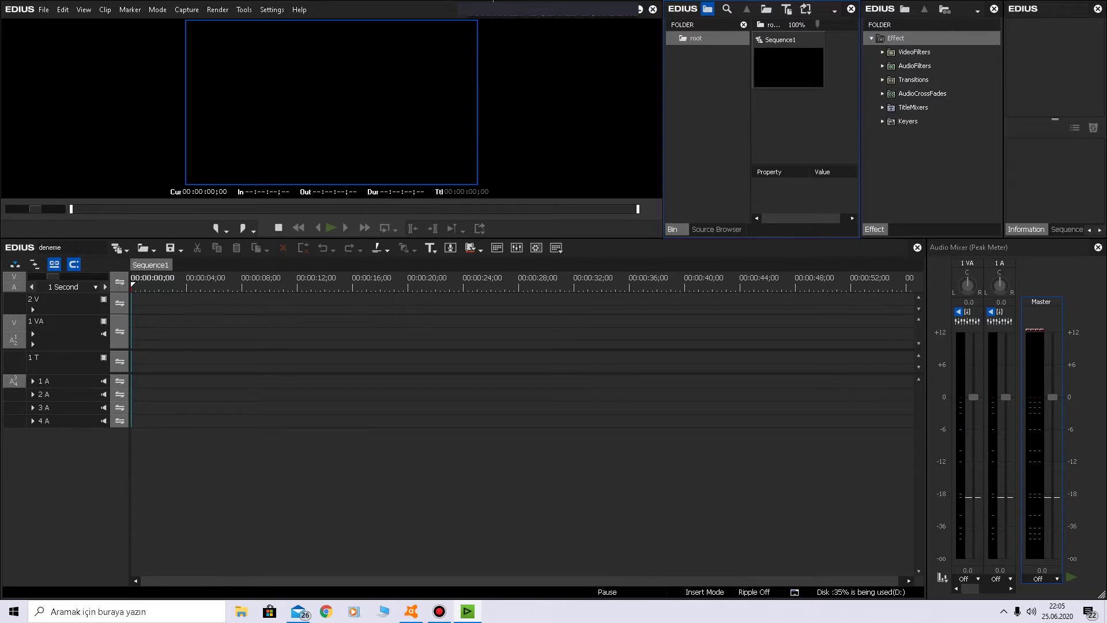
# Step: Undock the player window and dock it back at the top left
pyautogui.moveTo(444, 10)
pyautogui.mouseDown()
pyautogui.moveTo(624, 210)
pyautogui.moveTo(640, 212)
pyautogui.mouseUp()
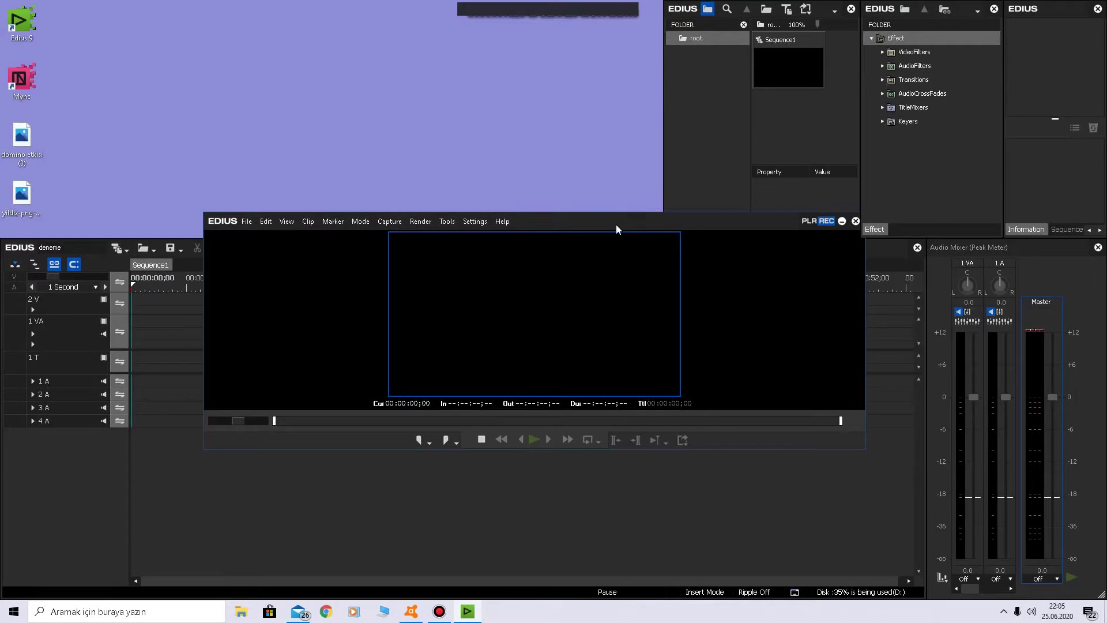
pyautogui.moveTo(615, 229)
pyautogui.mouseDown()
pyautogui.moveTo(650, 291)
pyautogui.moveTo(855, 16)
pyautogui.moveTo(368, 7)
pyautogui.mouseUp()
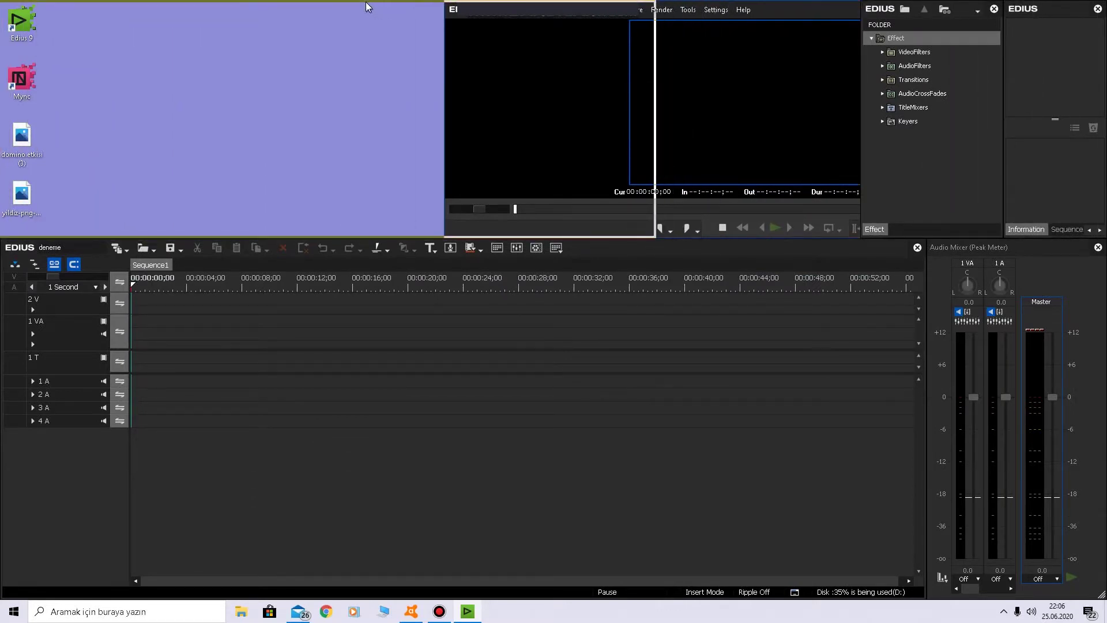
pyautogui.moveTo(368, 7); pyautogui.dragTo(376, 7)
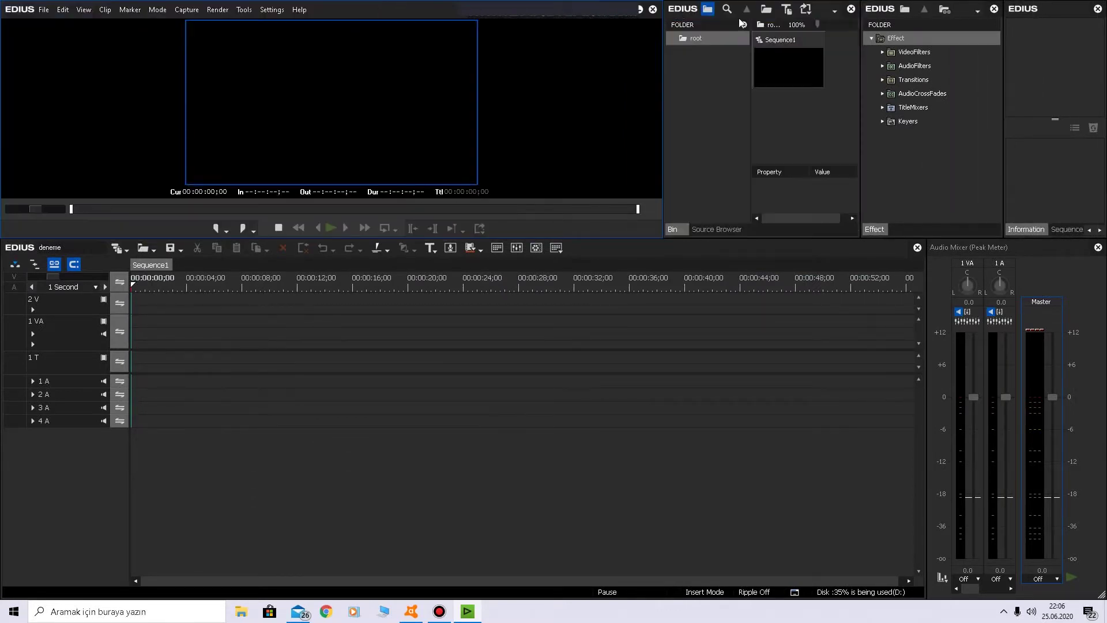
# Step: Float the Bin panel and split the Source Browser out into its own window
pyautogui.click(837, 20)
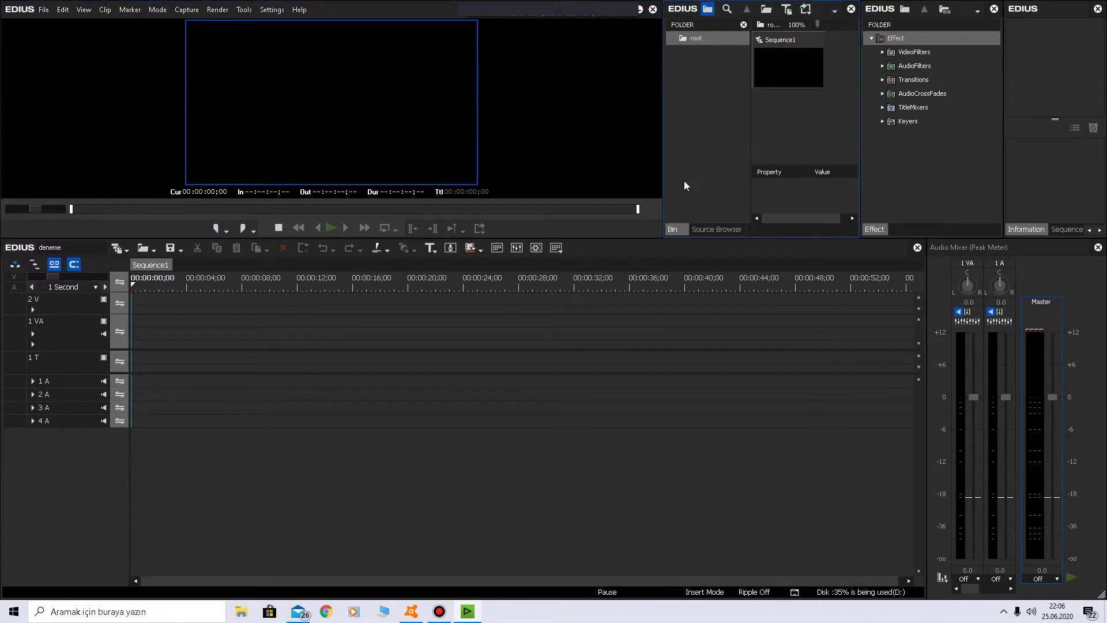
pyautogui.moveTo(819, 9); pyautogui.dragTo(501, 176)
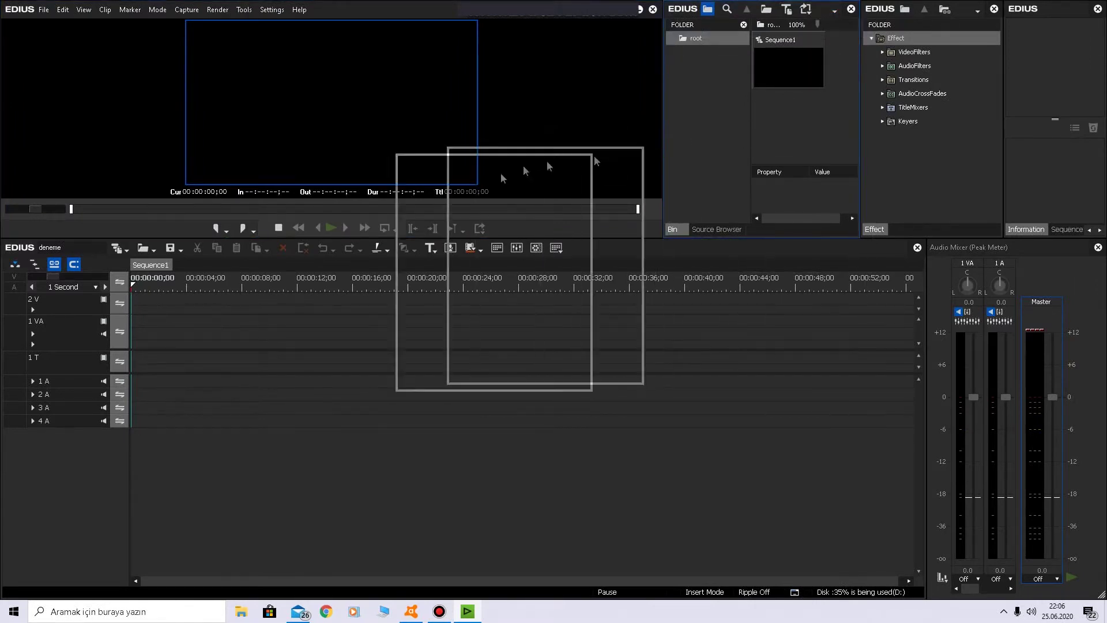
pyautogui.moveTo(502, 177); pyautogui.dragTo(385, 143)
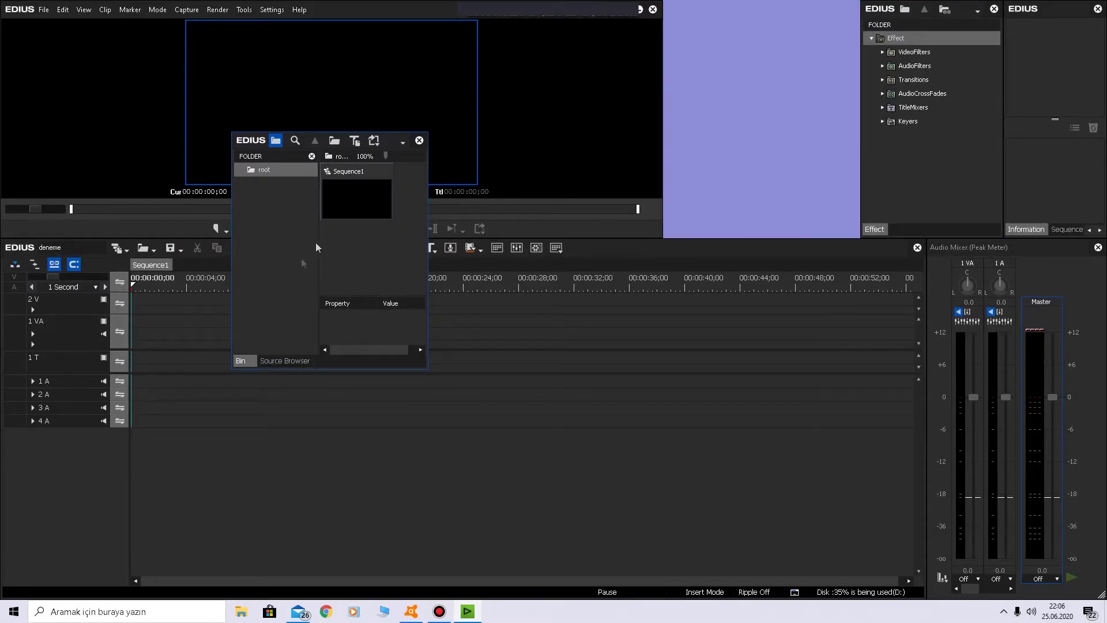
pyautogui.click(274, 361)
pyautogui.moveTo(336, 383); pyautogui.dragTo(568, 406)
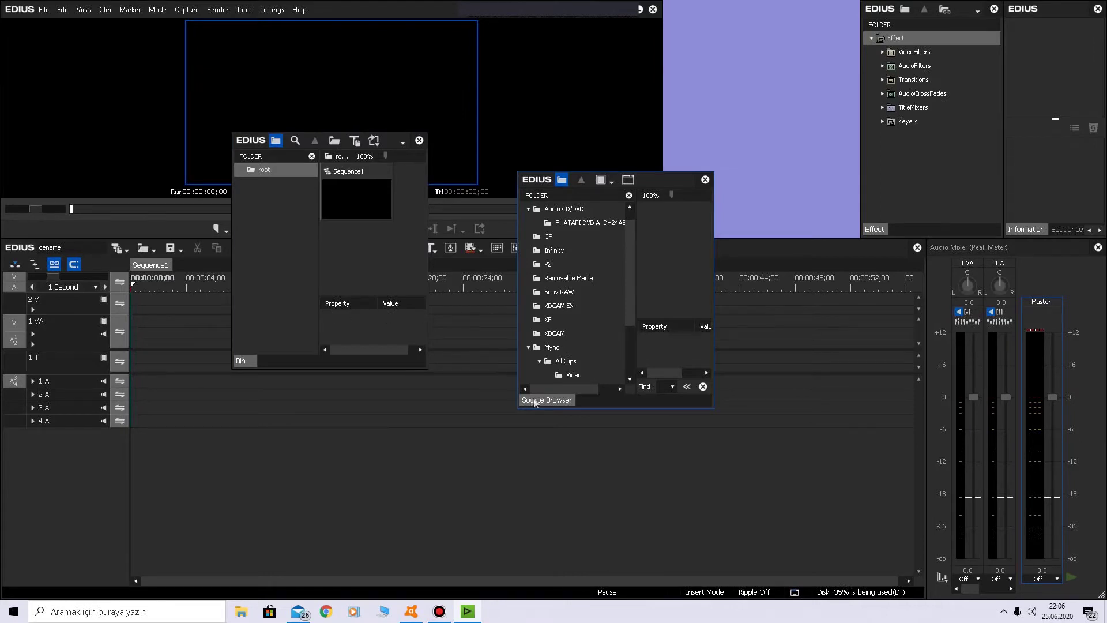
# Step: Dock the Source Browser back into the Bin and redock the combined panel at the top
pyautogui.moveTo(543, 400); pyautogui.dragTo(390, 335)
pyautogui.moveTo(390, 335); pyautogui.dragTo(283, 362)
pyautogui.moveTo(268, 362); pyautogui.dragTo(267, 361)
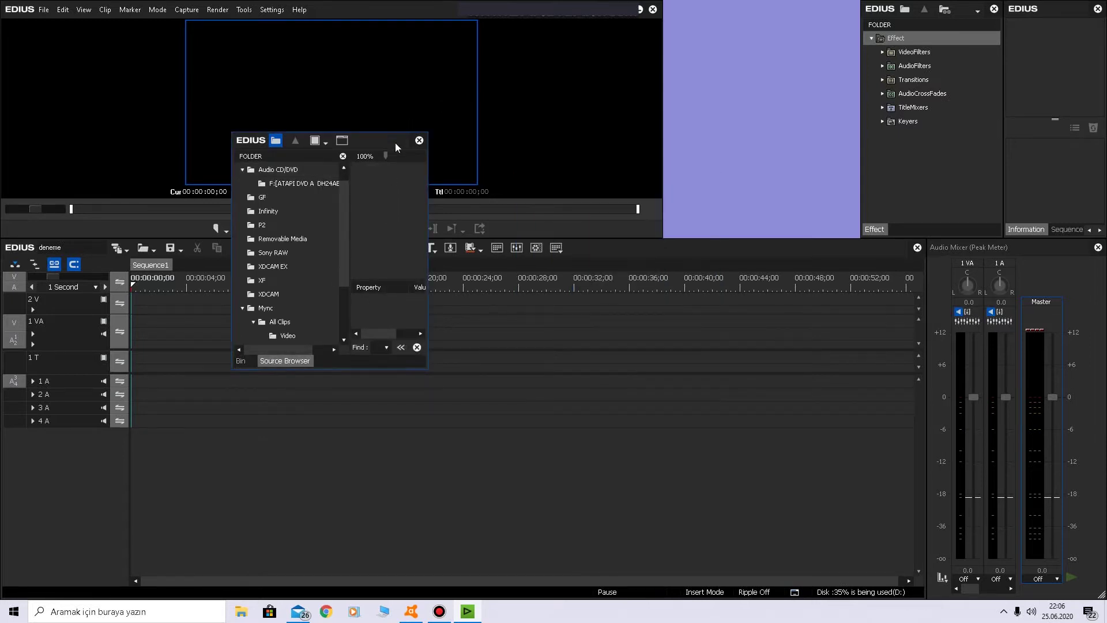
pyautogui.moveTo(371, 143); pyautogui.dragTo(799, 8)
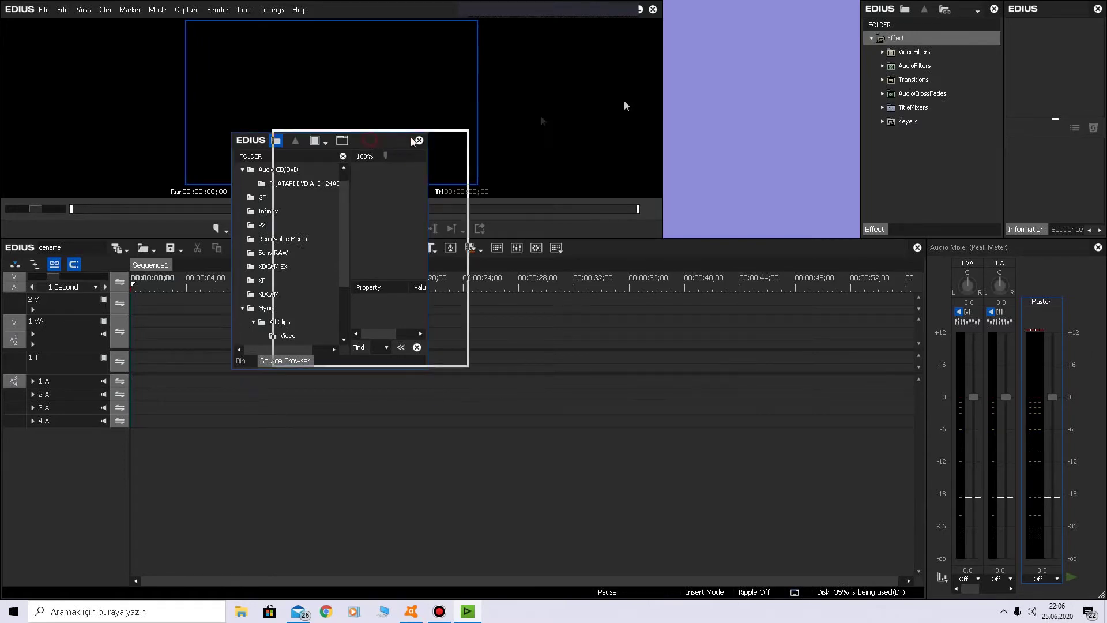
pyautogui.moveTo(799, 8); pyautogui.dragTo(799, 8)
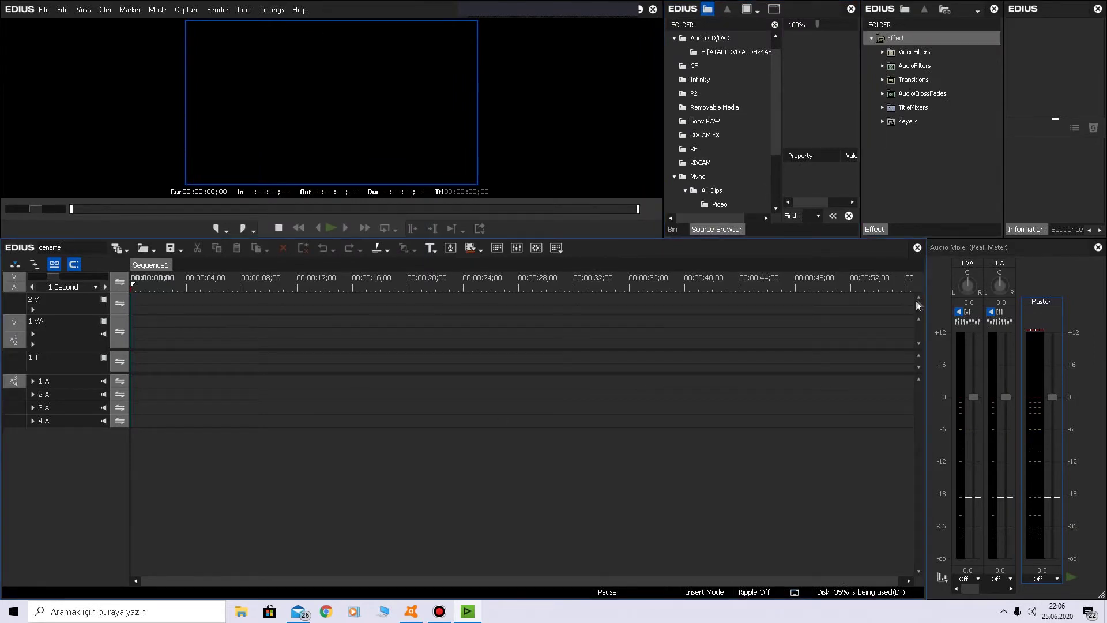
pyautogui.moveTo(809, 251); pyautogui.dragTo(876, 116)
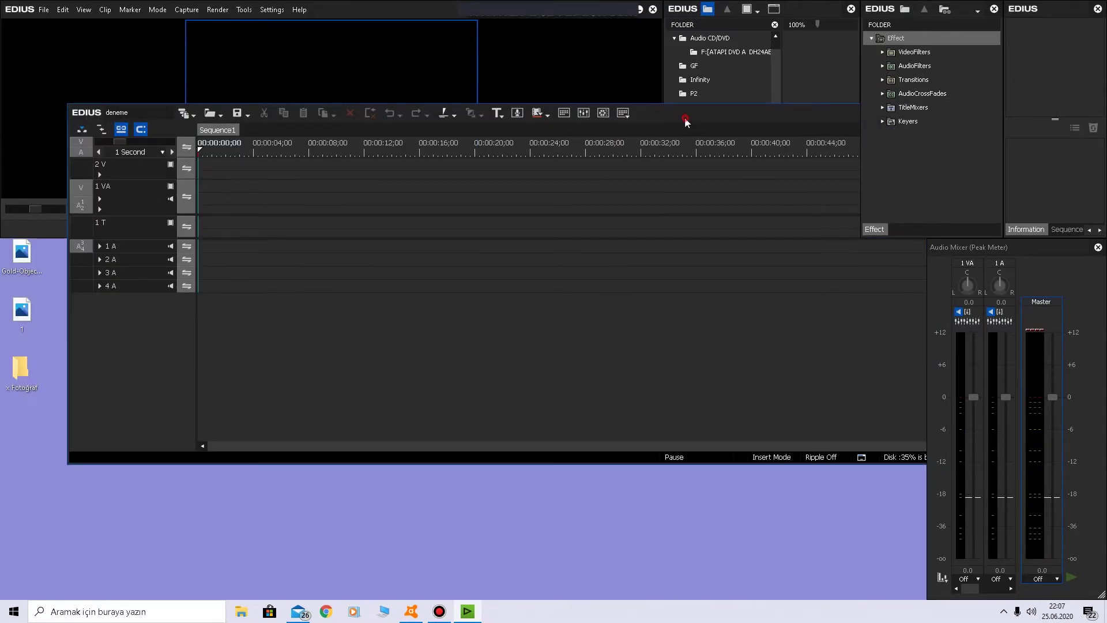
pyautogui.moveTo(687, 121); pyautogui.dragTo(668, 167)
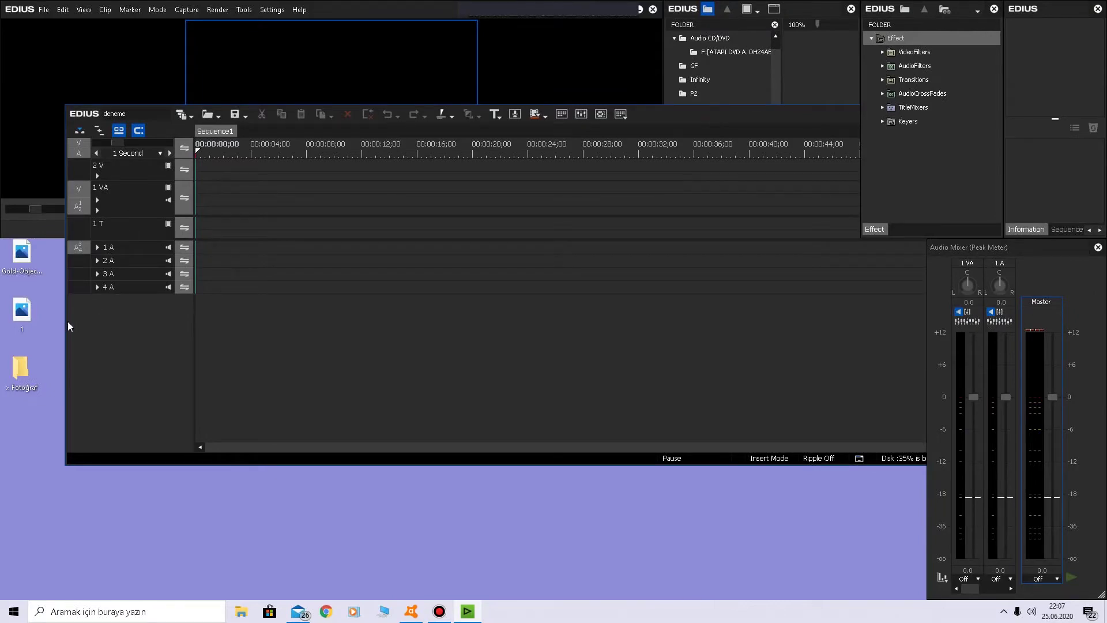
pyautogui.moveTo(68, 321)
pyautogui.mouseDown()
pyautogui.moveTo(346, 335)
pyautogui.moveTo(7, 336)
pyautogui.mouseUp()
pyautogui.moveTo(621, 124); pyautogui.dragTo(600, 185)
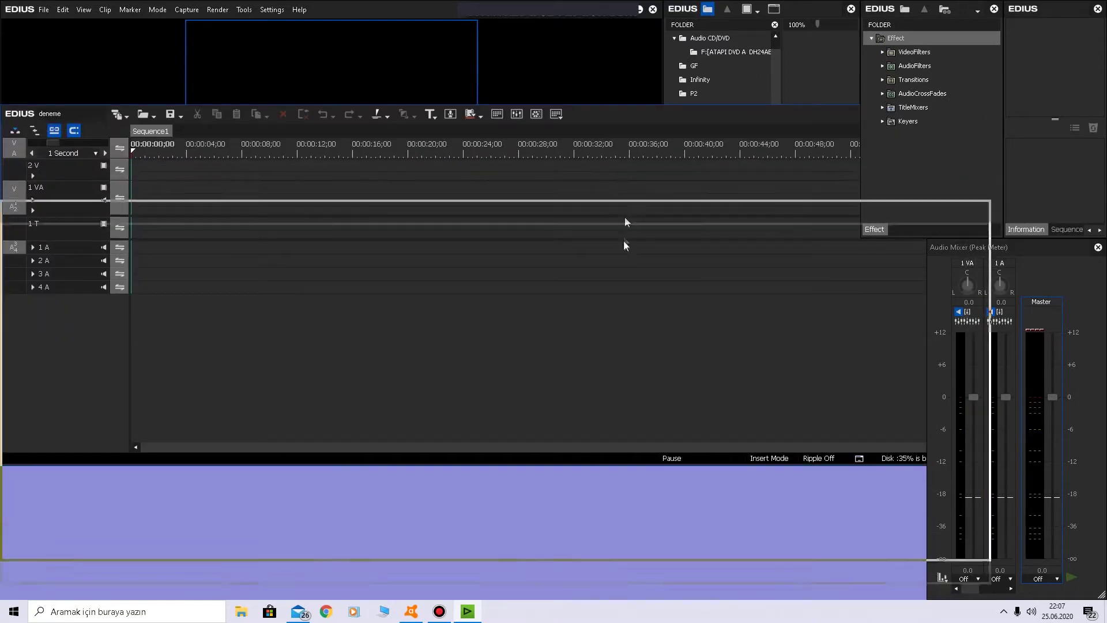
pyautogui.moveTo(599, 186); pyautogui.dragTo(629, 262)
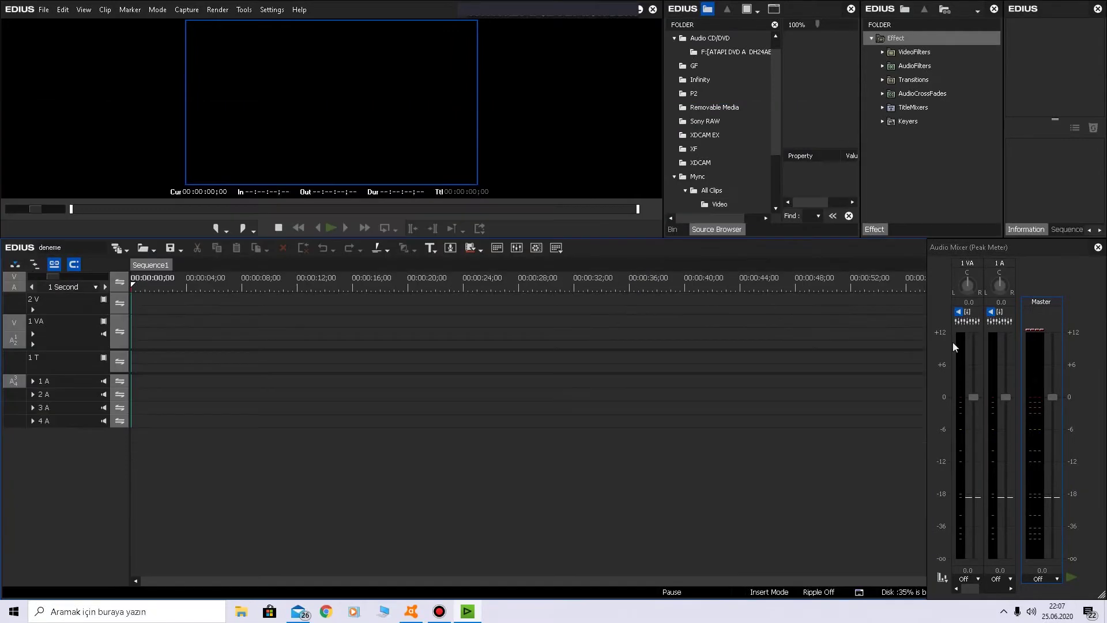
pyautogui.moveTo(901, 258)
pyautogui.mouseDown()
pyautogui.moveTo(856, 254)
pyautogui.moveTo(789, 163)
pyautogui.mouseUp()
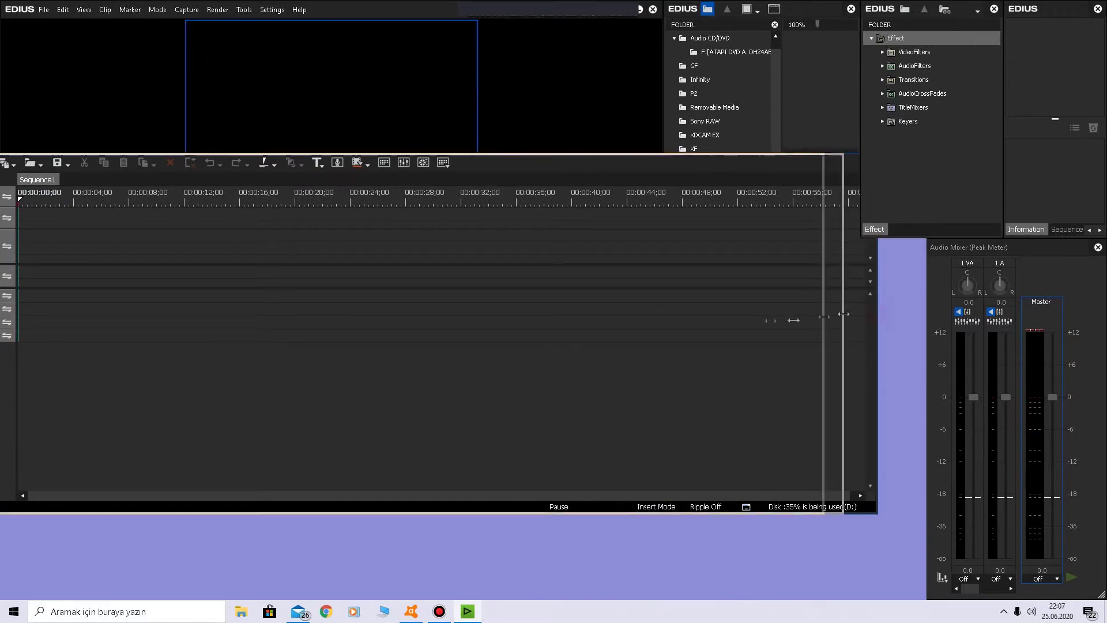
pyautogui.moveTo(878, 313); pyautogui.dragTo(610, 317)
pyautogui.moveTo(522, 163); pyautogui.dragTo(634, 251)
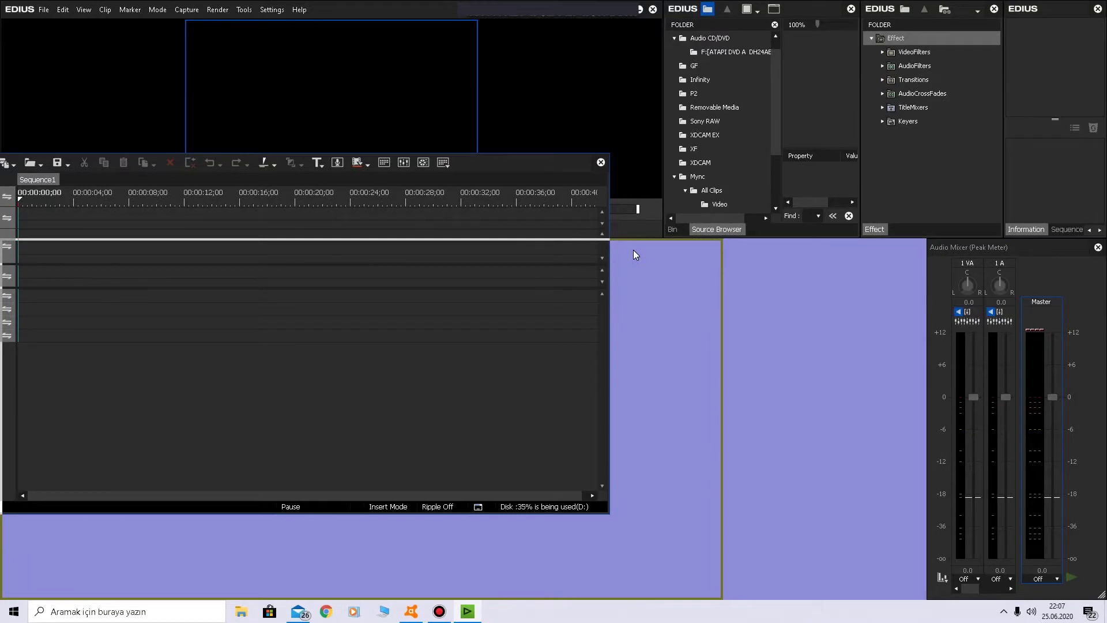
pyautogui.moveTo(634, 250); pyautogui.dragTo(633, 250)
pyautogui.moveTo(725, 344); pyautogui.dragTo(924, 345)
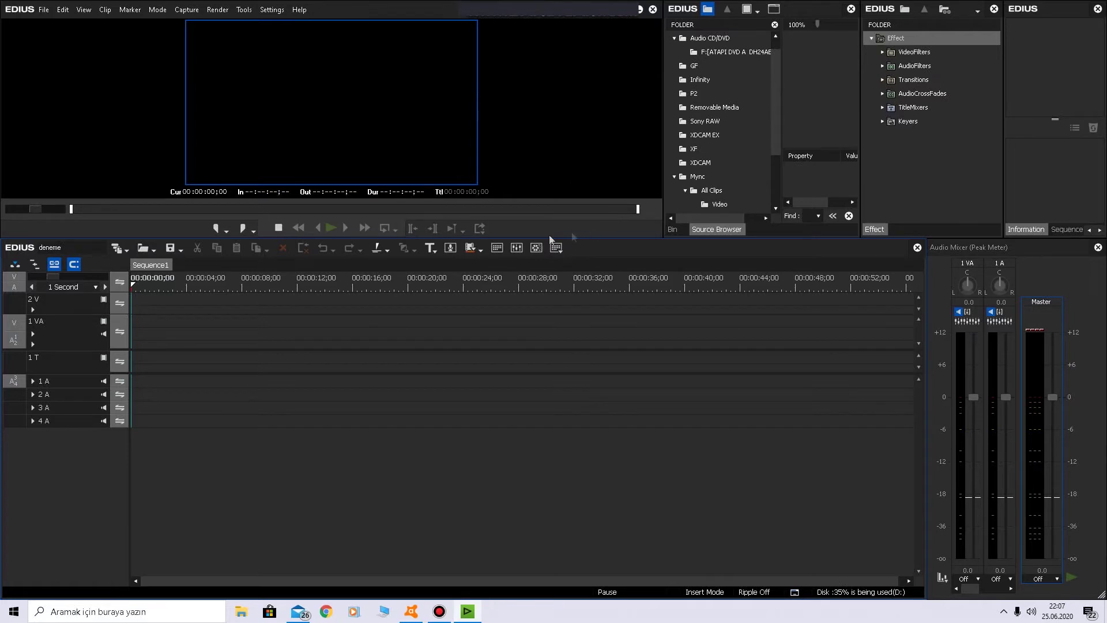
pyautogui.click(84, 10)
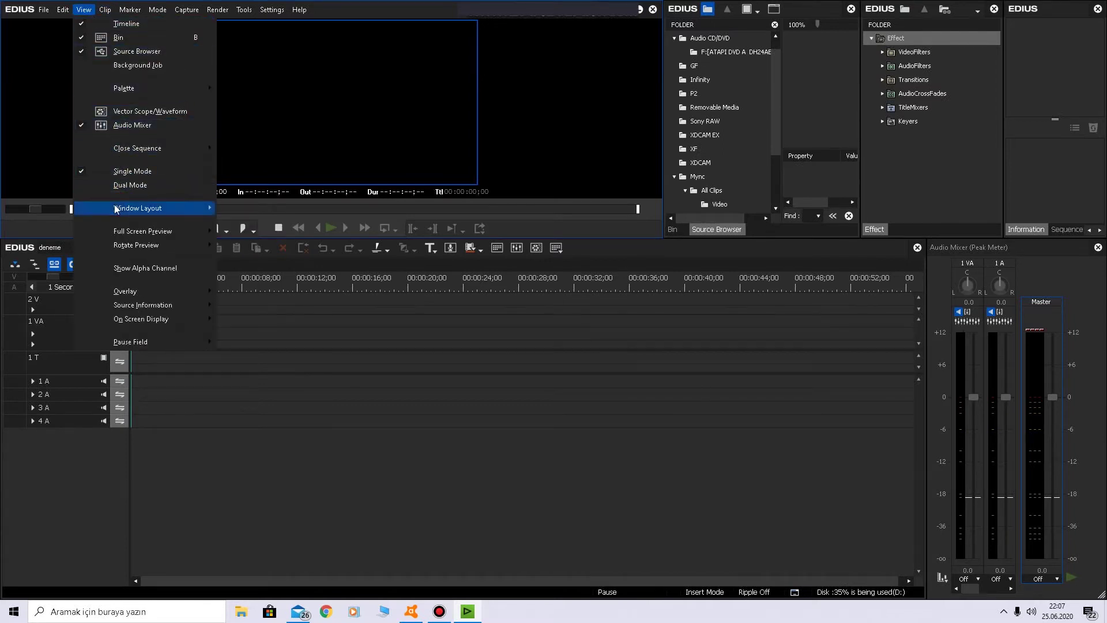
pyautogui.moveTo(116, 208)
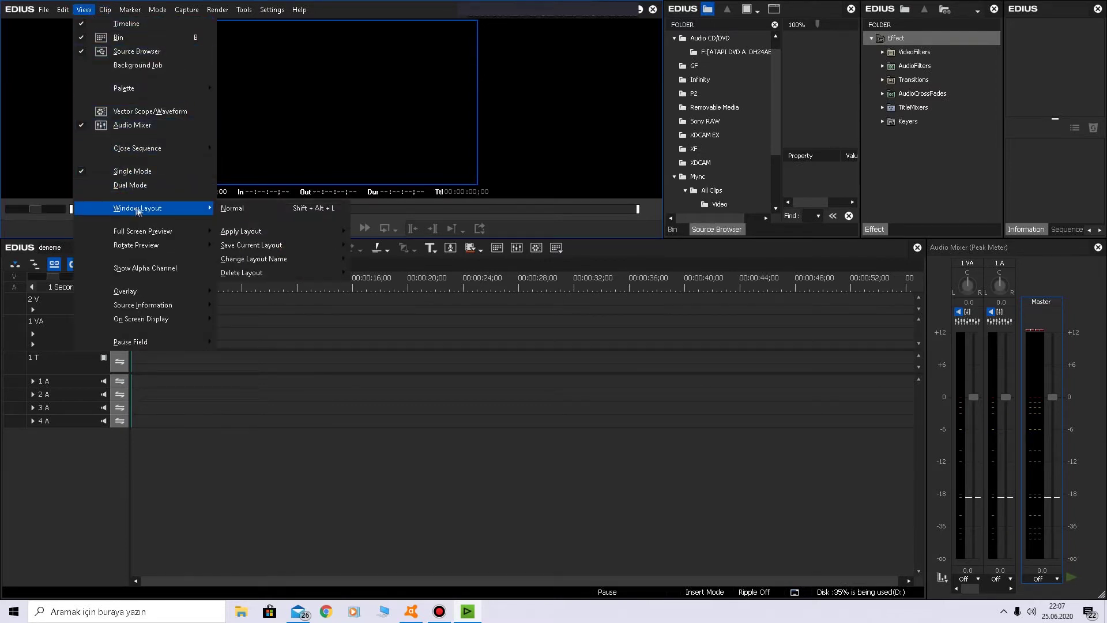
pyautogui.moveTo(292, 248)
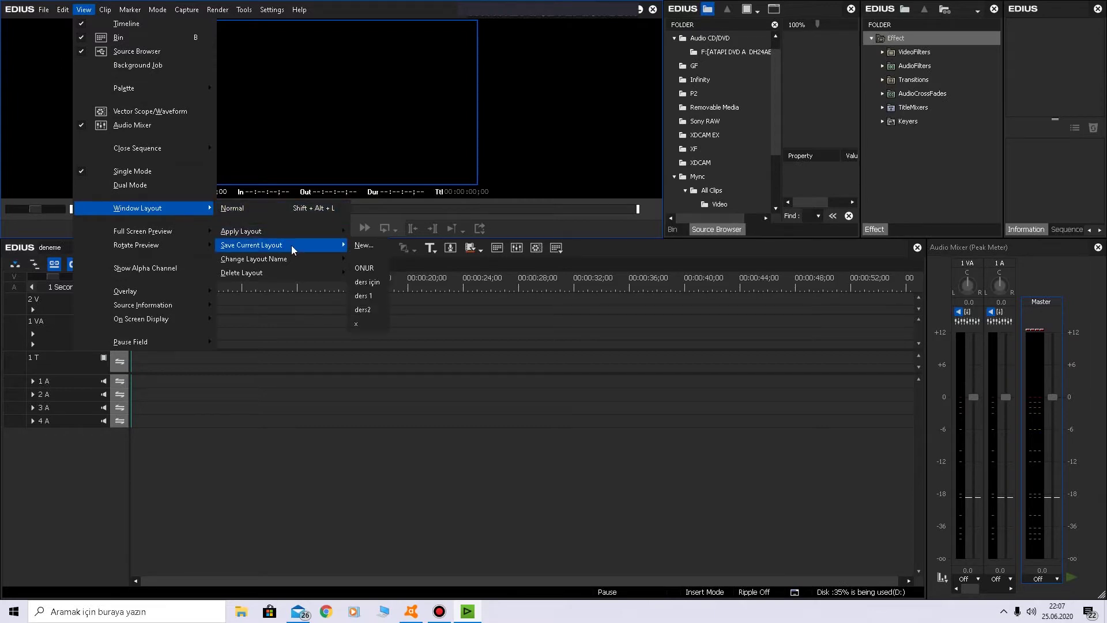
pyautogui.click(364, 247)
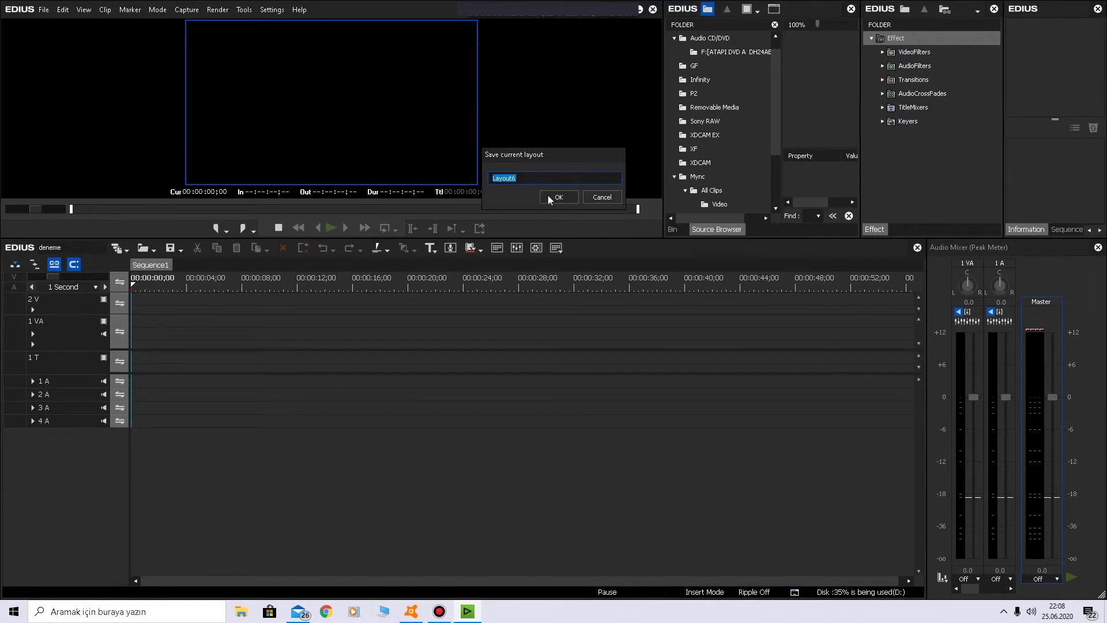
pyautogui.click(598, 198)
pyautogui.doubleClick(534, 16)
pyautogui.moveTo(811, 5); pyautogui.dragTo(571, 273)
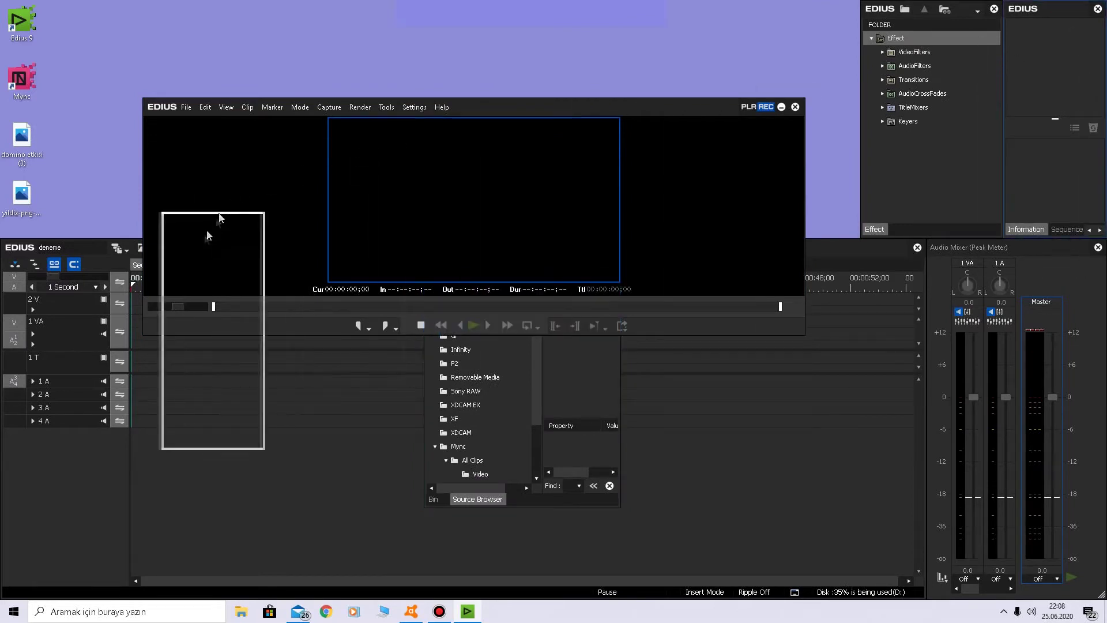
# Step: Float the Information panel, nudge the player up, and bring the timeline forward
pyautogui.moveTo(1061, 17); pyautogui.dragTo(199, 245)
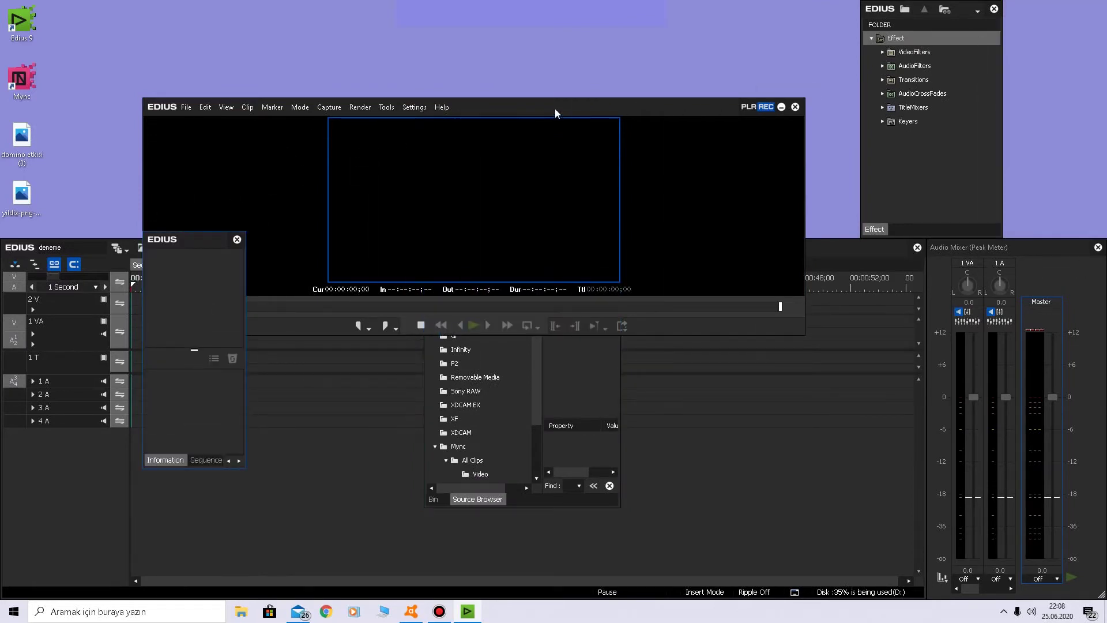
pyautogui.moveTo(555, 108); pyautogui.dragTo(566, 80)
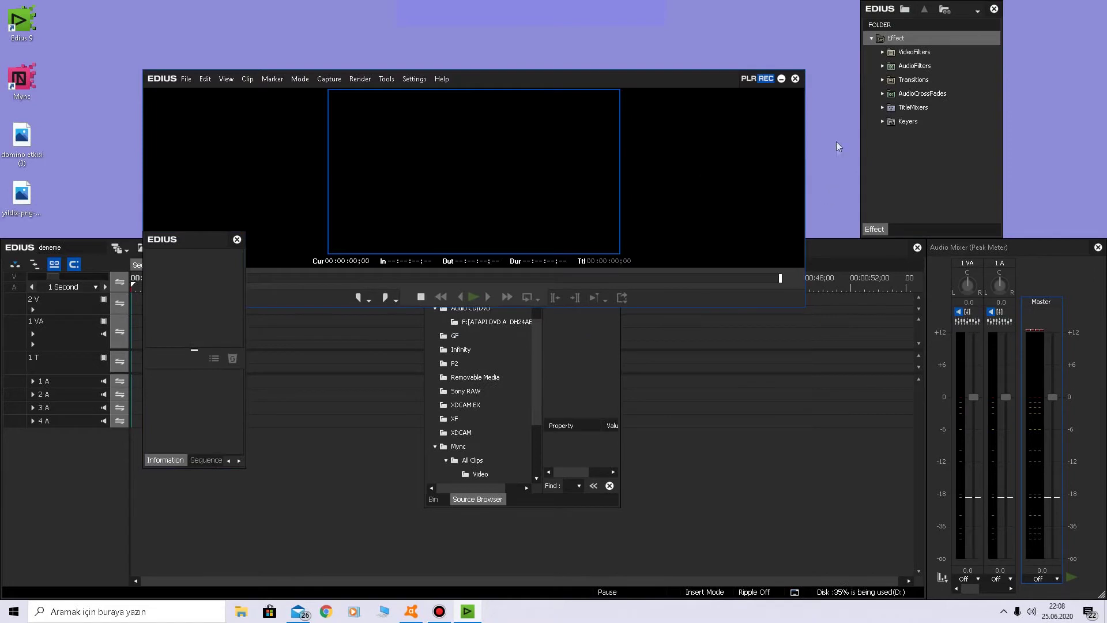
pyautogui.click(741, 396)
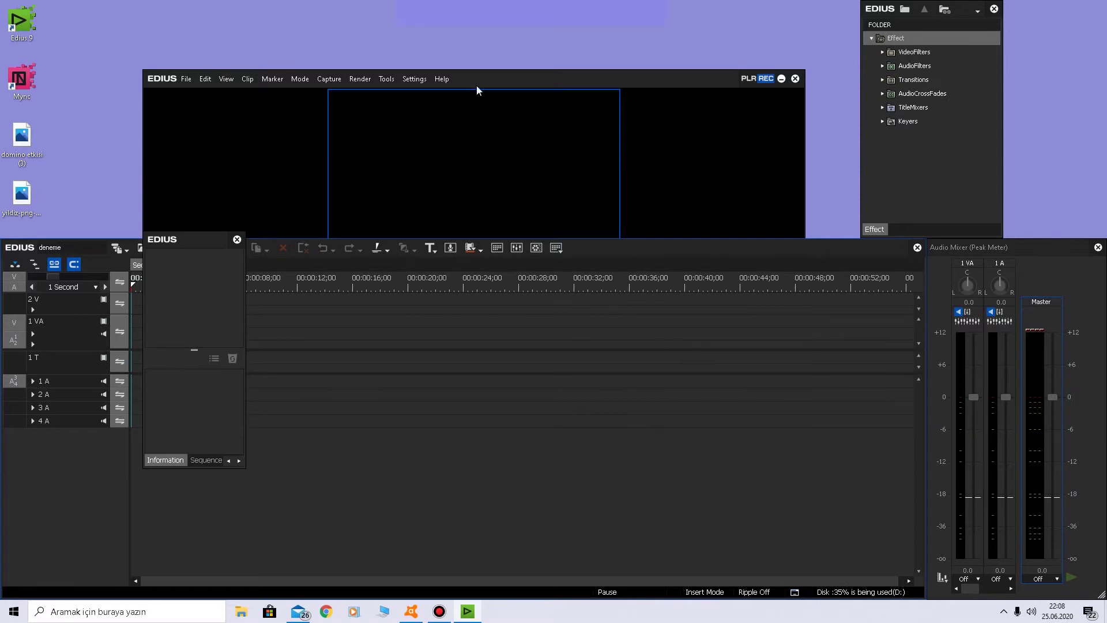
# Step: Apply the saved window layout x via View > Window Layout > Apply Layout
pyautogui.click(227, 79)
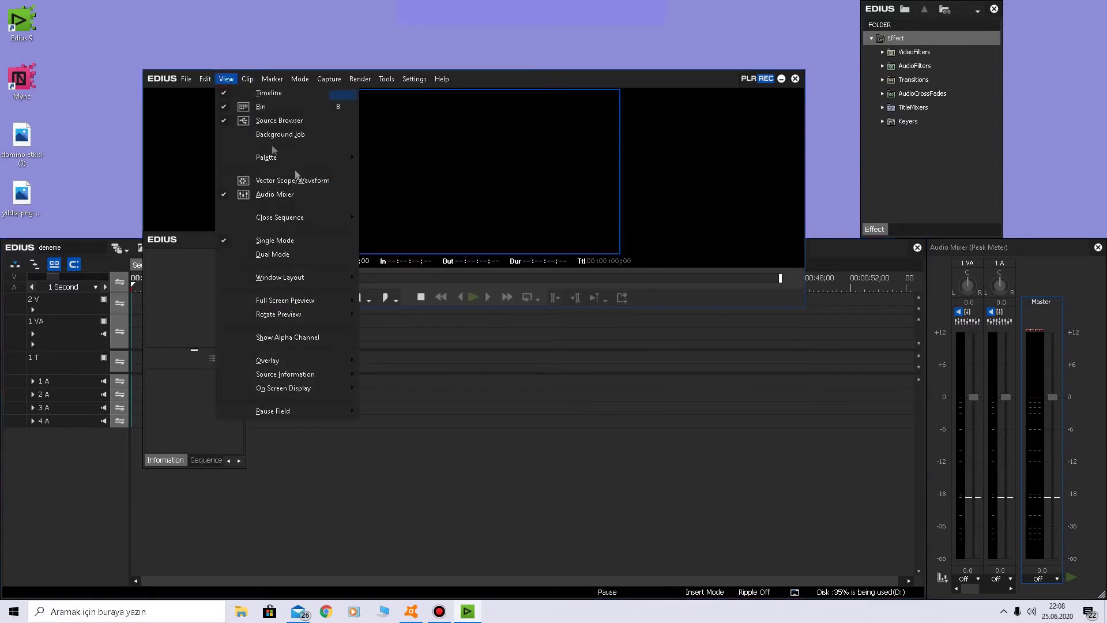
pyautogui.moveTo(304, 282)
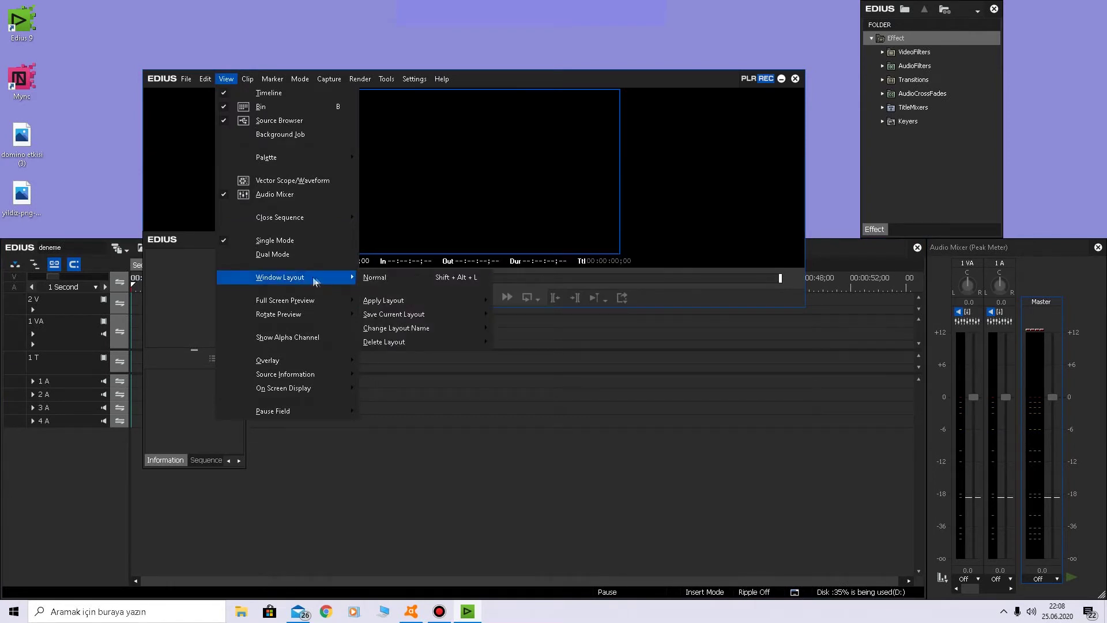
pyautogui.moveTo(376, 309)
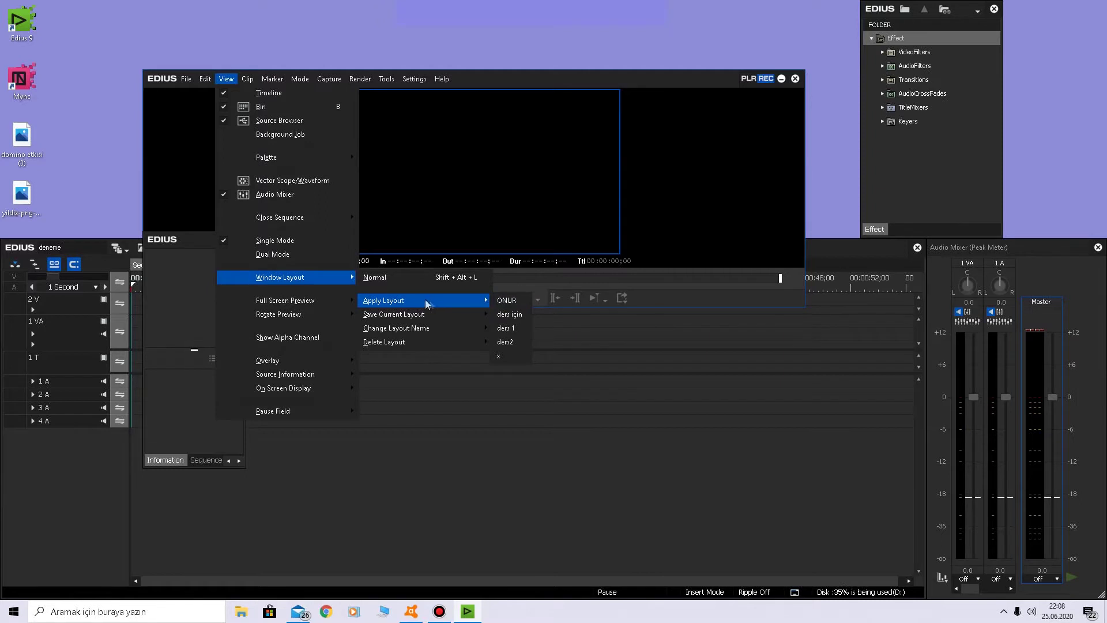
pyautogui.click(504, 358)
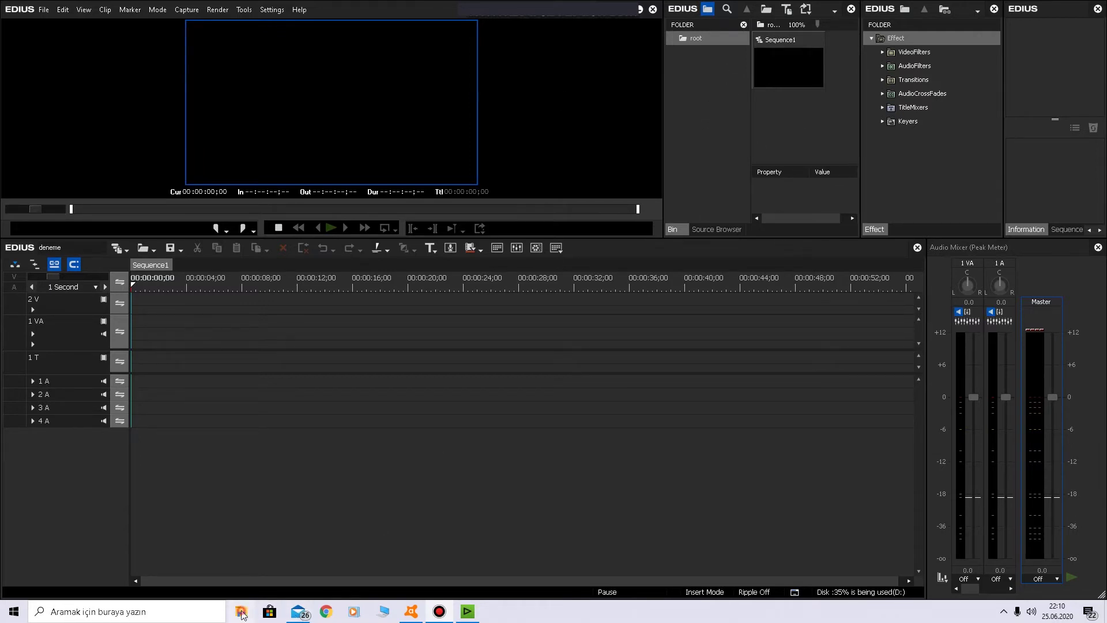
pyautogui.press('super+e')
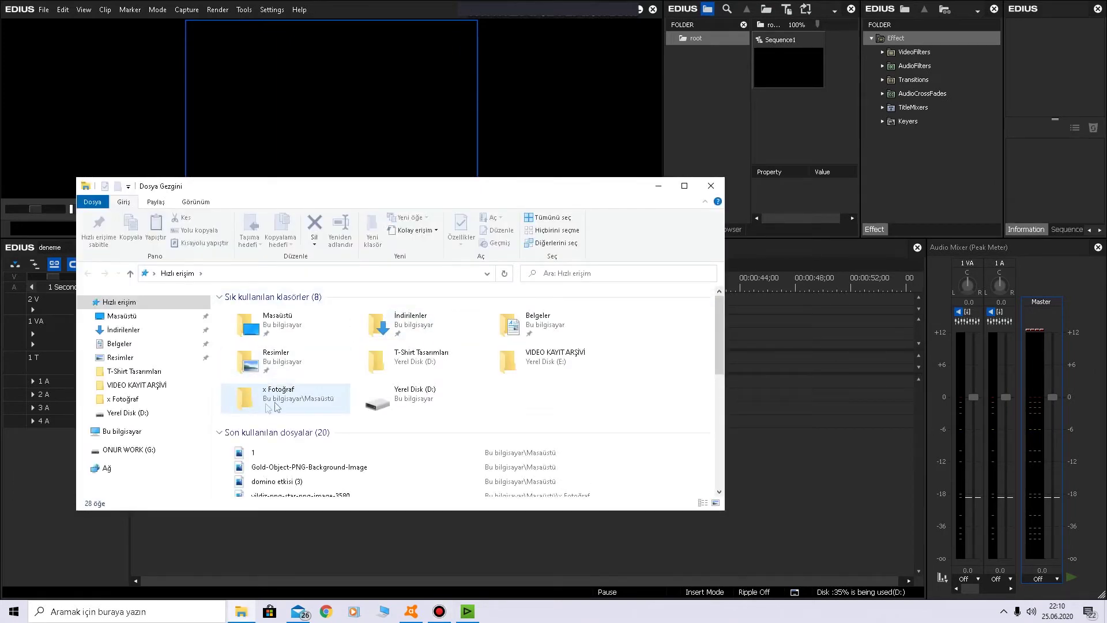
# Step: Copy the Desktop's x Fotoğraf folder into the EDIUS Bin's root
pyautogui.click(121, 316)
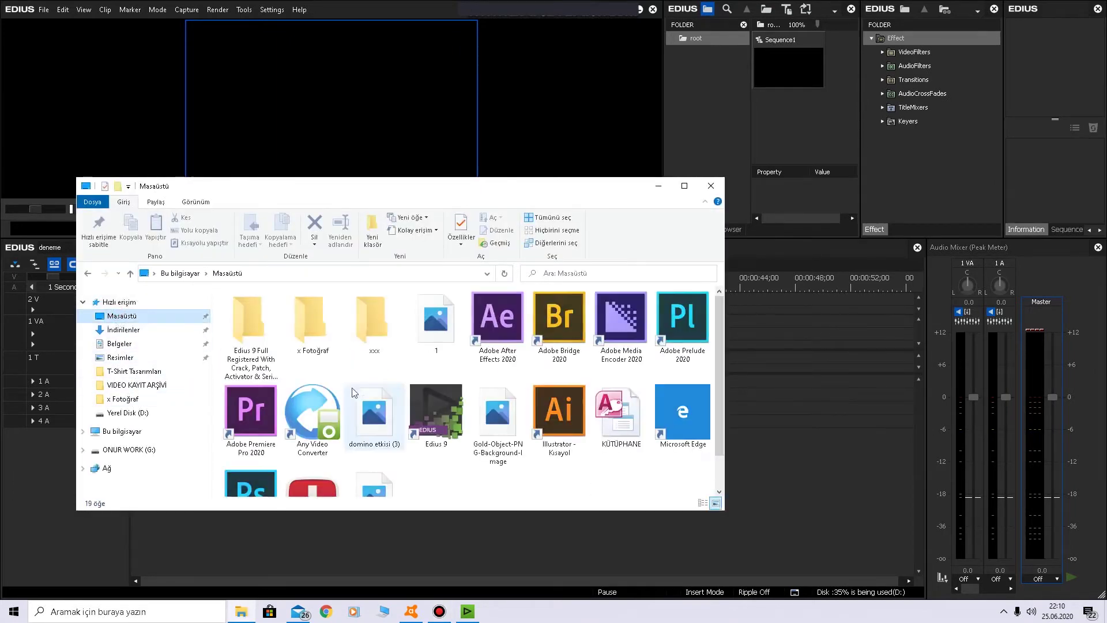
pyautogui.moveTo(304, 324); pyautogui.dragTo(725, 156)
pyautogui.moveTo(731, 67); pyautogui.dragTo(704, 39)
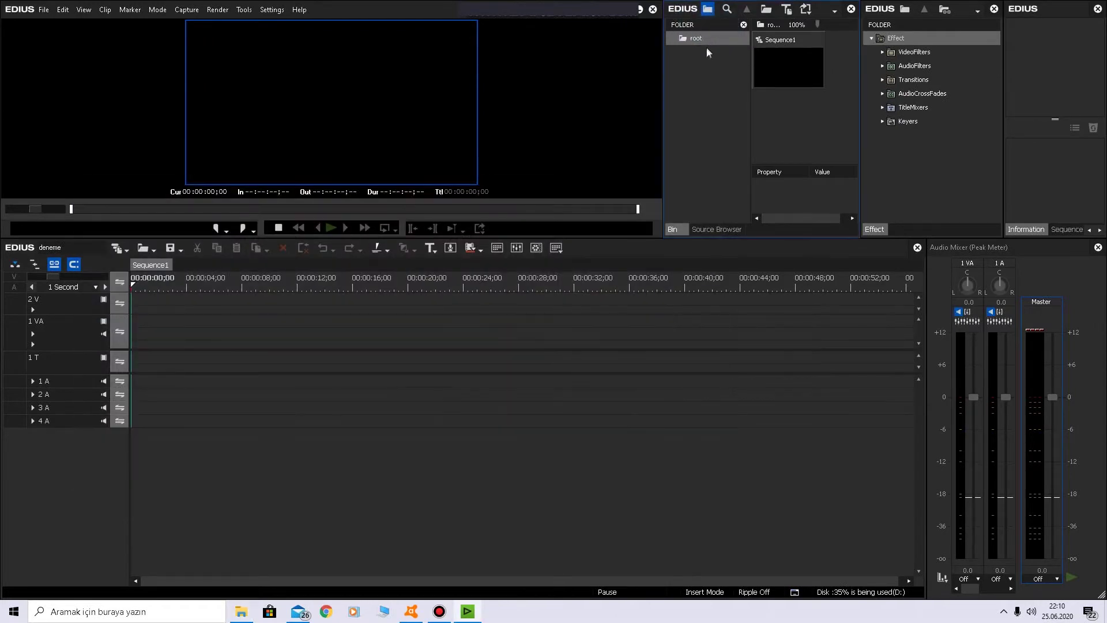
# Step: Browse the photos inside x Fotoğraf, then return to the Bin root
pyautogui.click(706, 53)
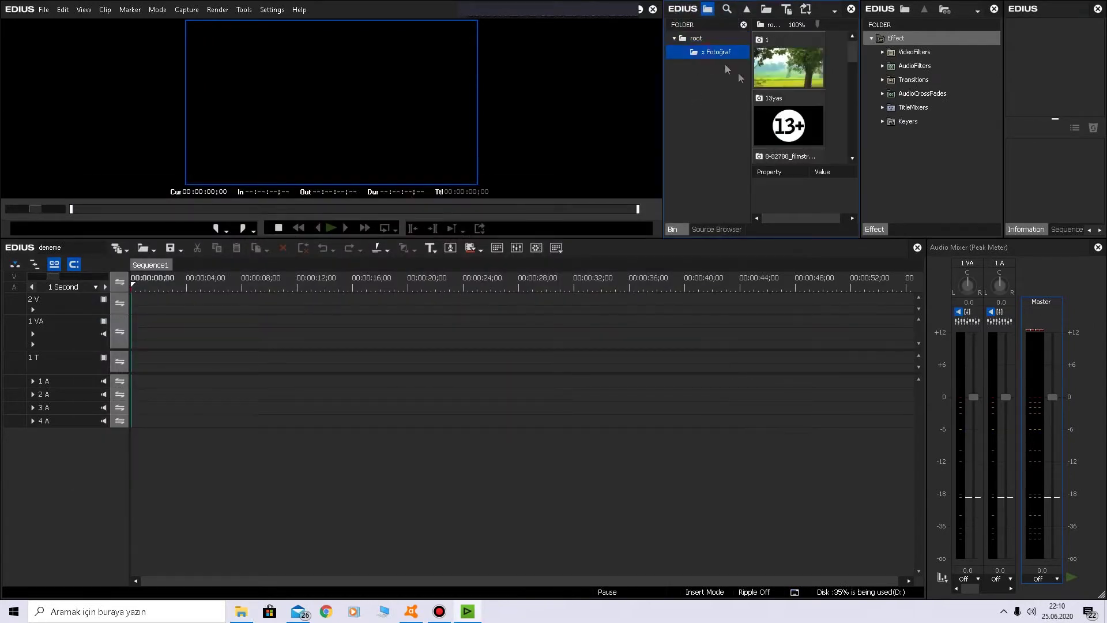
pyautogui.scroll(-2, 785, 110)
pyautogui.scroll(-2, 784, 109)
pyautogui.scroll(-2, 783, 110)
pyautogui.scroll(5, 783, 109)
pyautogui.click(716, 127)
pyautogui.click(693, 40)
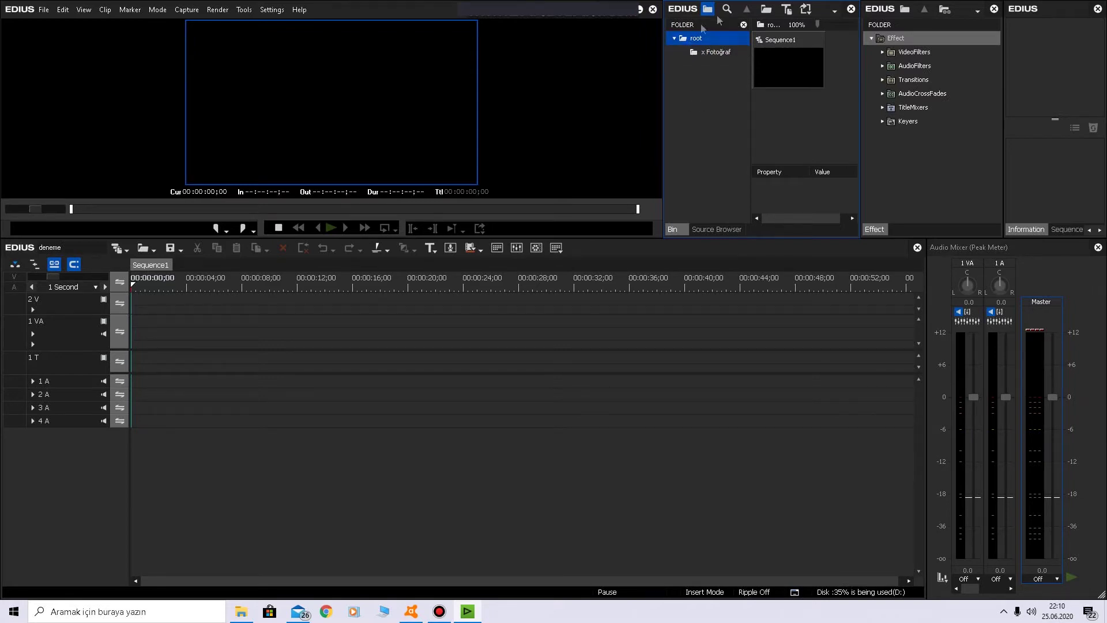
# Step: Create Bin folders 'fotoğraflar' and 'müzikler' under root
pyautogui.rightClick(693, 37)
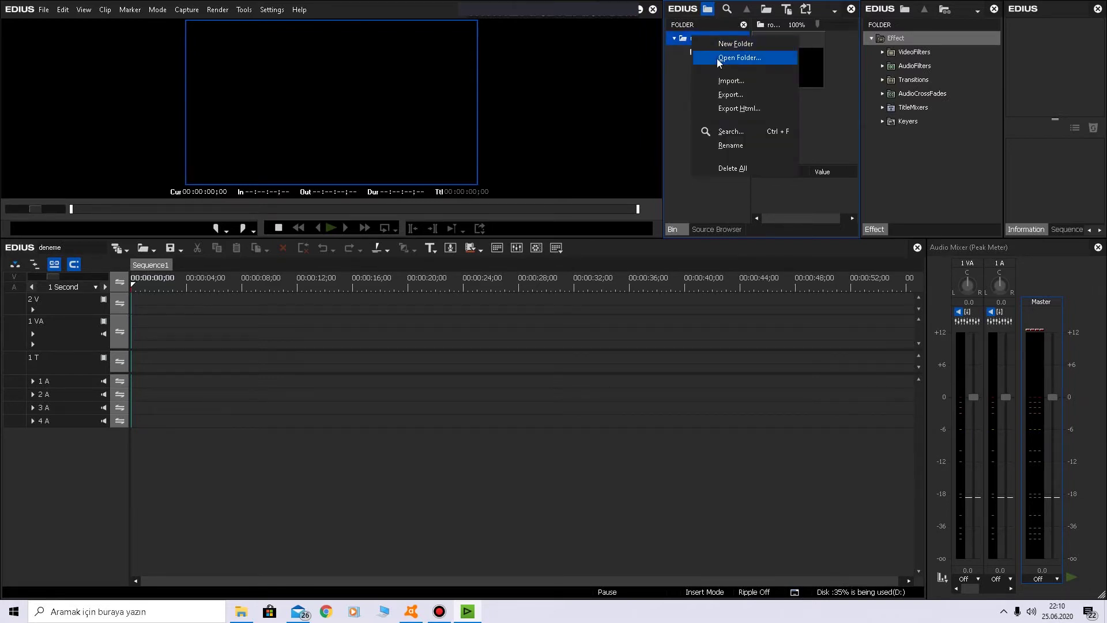
pyautogui.click(736, 45)
pyautogui.write('fotoğr')
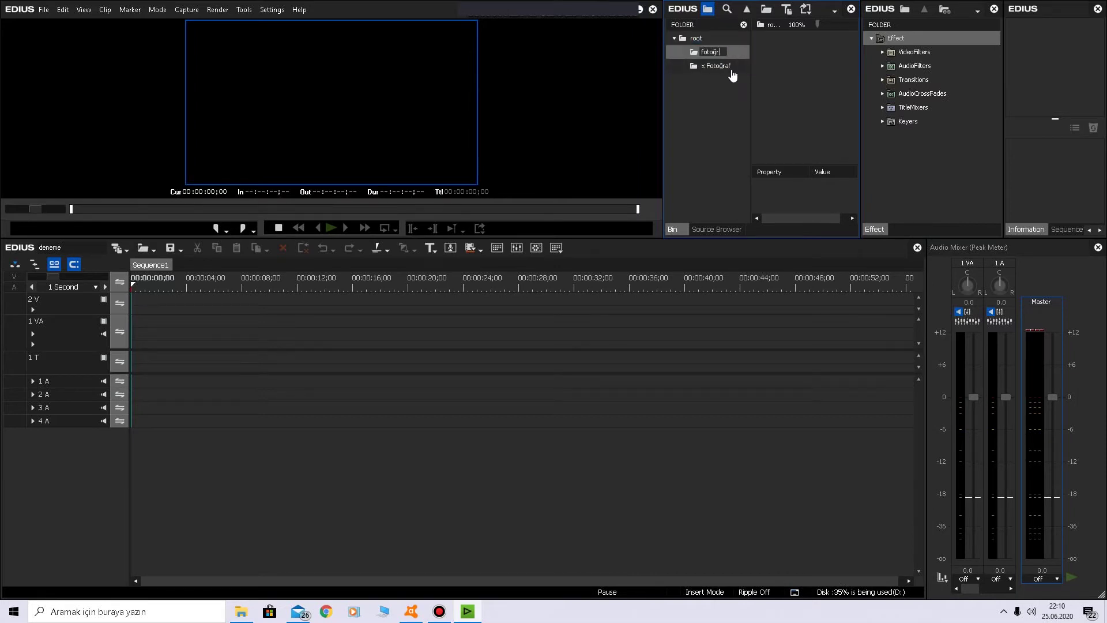
pyautogui.press('BackSpace')
pyautogui.write('a')
pyautogui.write('raflar')
pyautogui.press('Return')
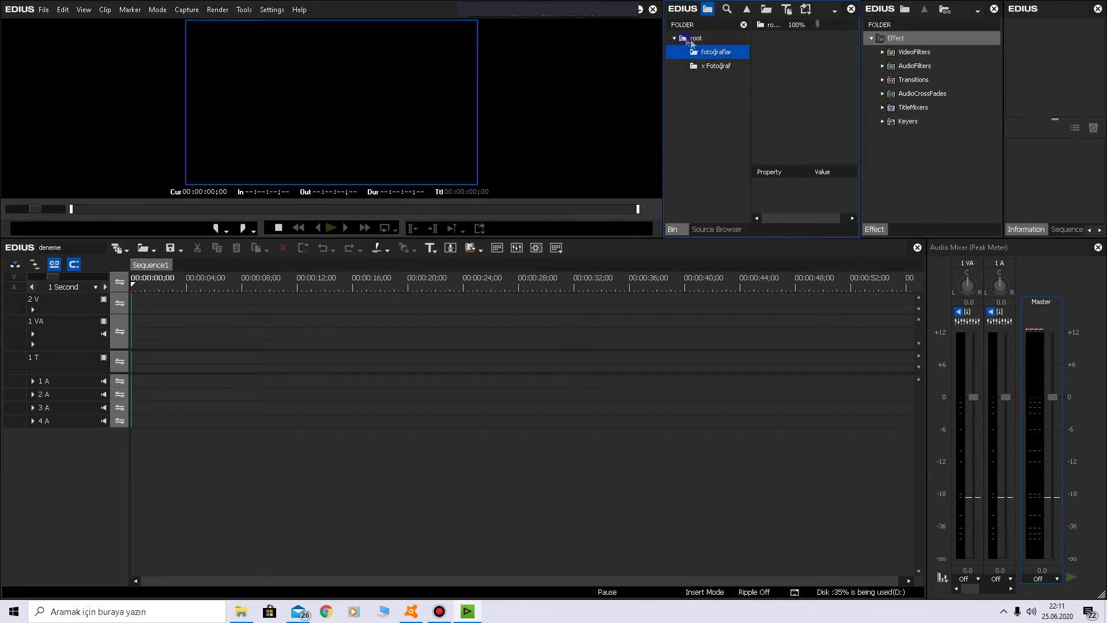
pyautogui.rightClick(684, 38)
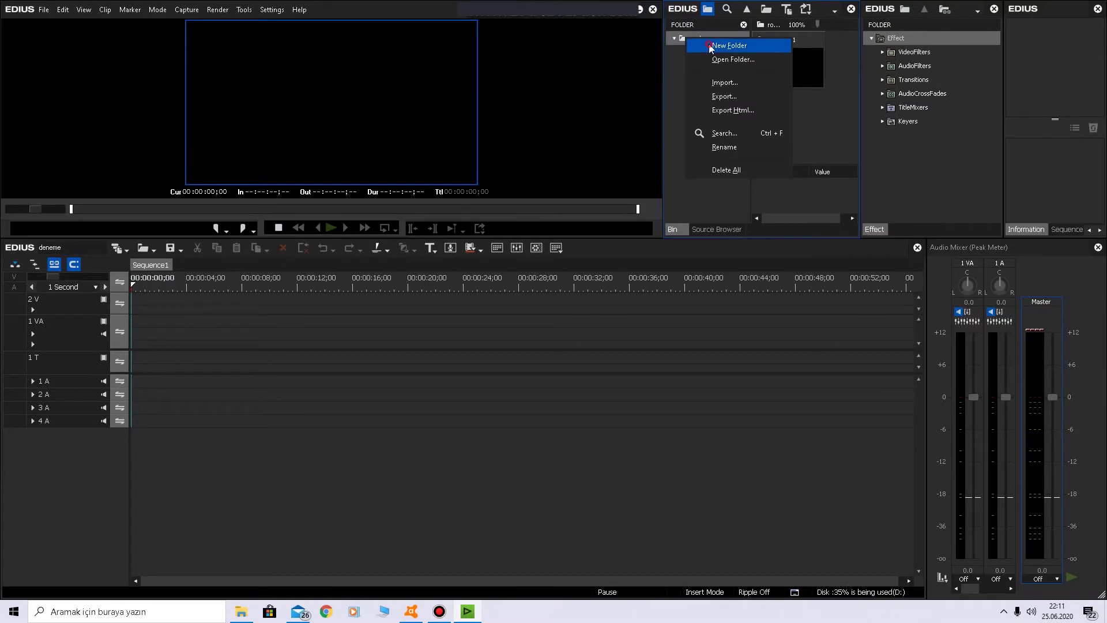
pyautogui.click(710, 46)
pyautogui.write('müz')
pyautogui.press('Return')
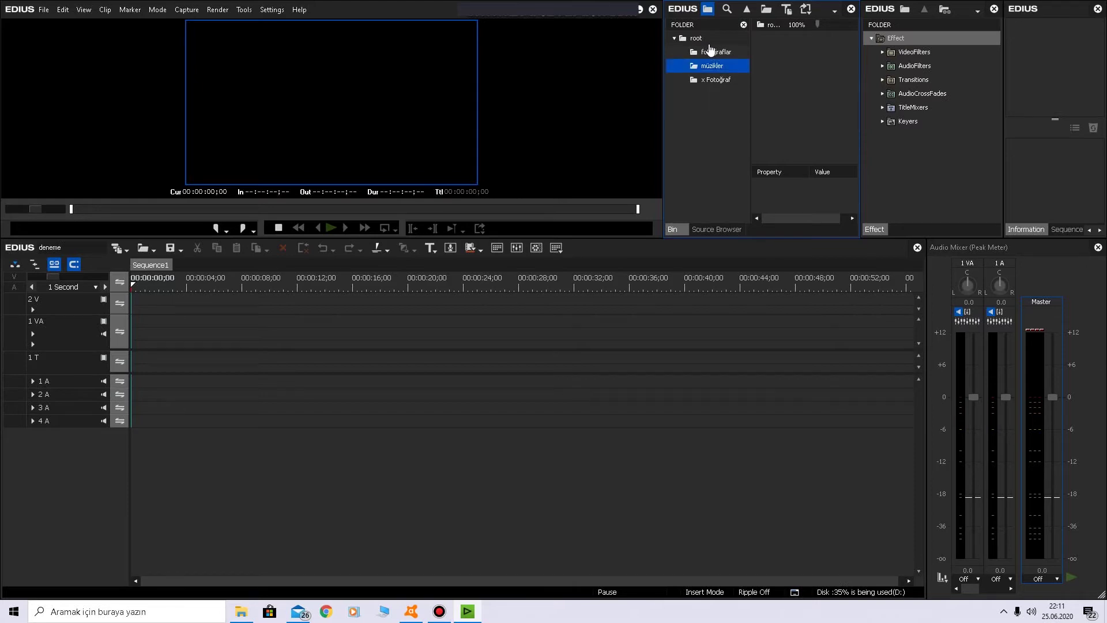
# Step: Add folders 'seslendirme' and 'video bacgroundlar' under the Bin root
pyautogui.rightClick(708, 43)
pyautogui.click(721, 49)
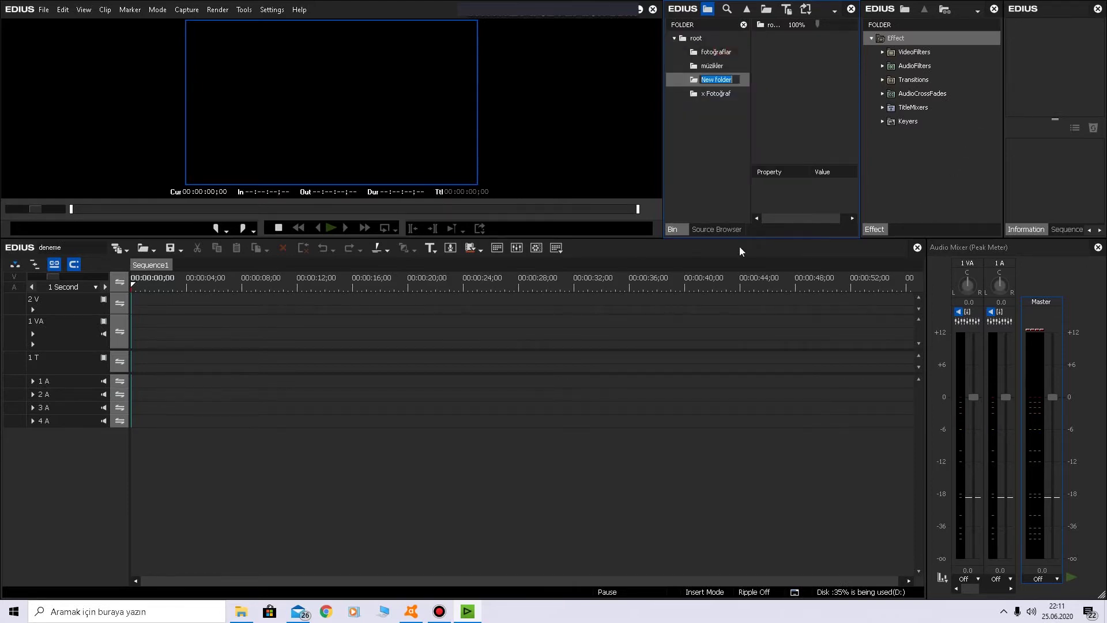
pyautogui.write('seslendirme')
pyautogui.press('Return')
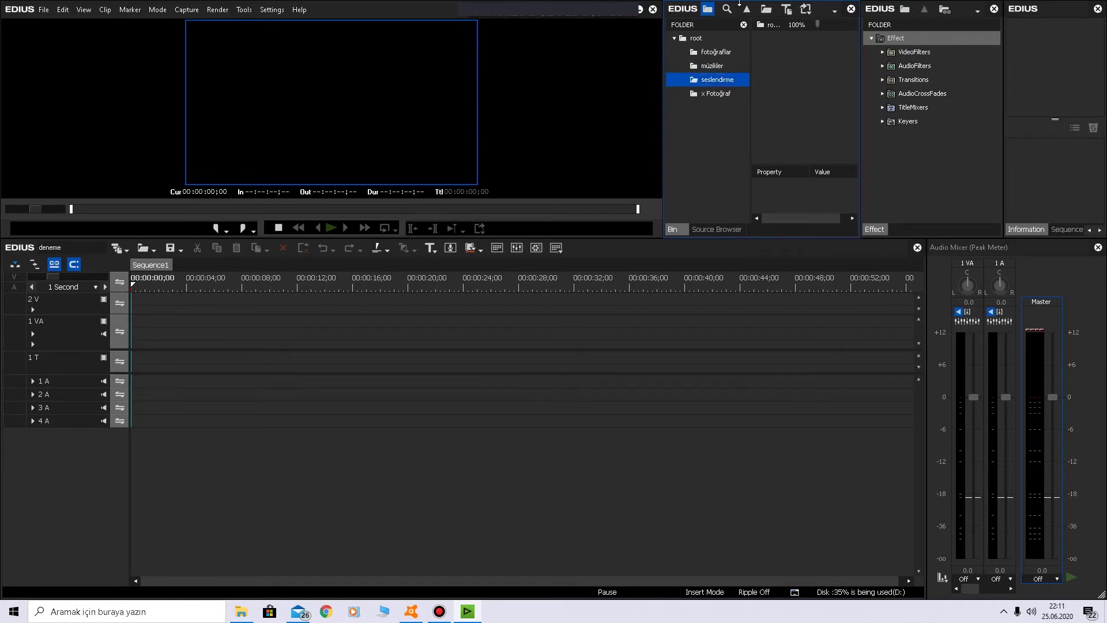
pyautogui.rightClick(709, 44)
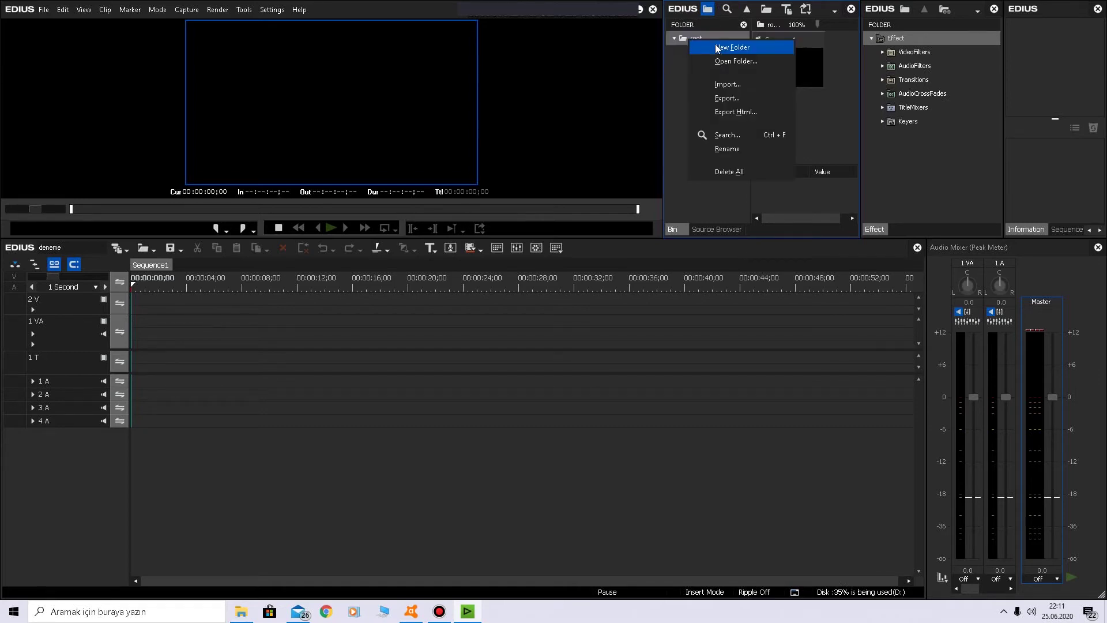
pyautogui.click(715, 47)
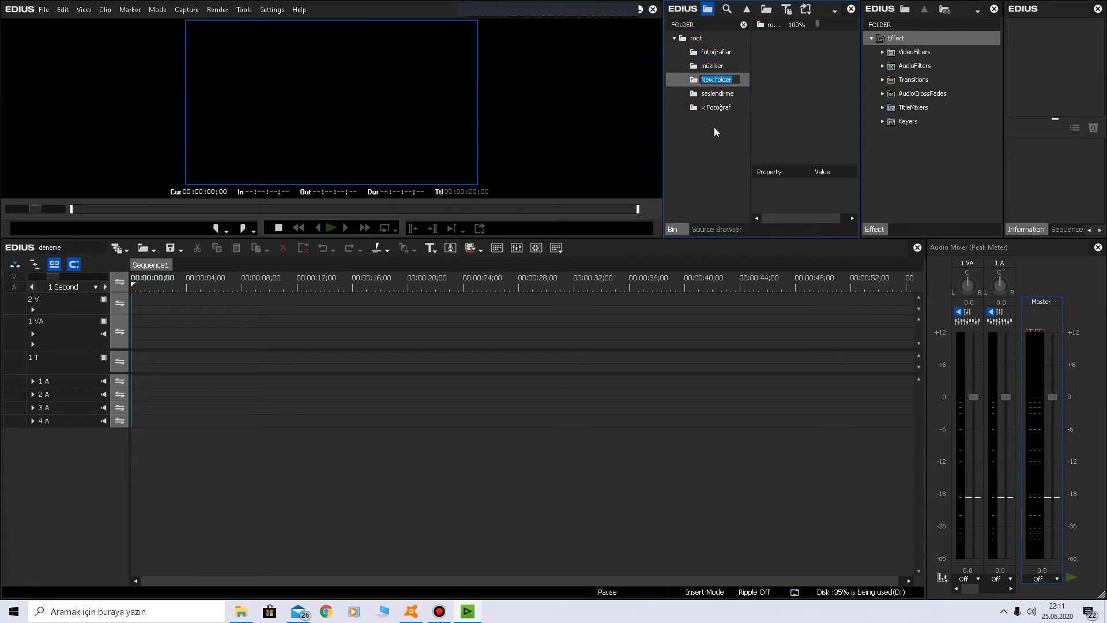
pyautogui.write('video ')
pyautogui.write('bacg')
pyautogui.write('round')
pyautogui.write('lar')
pyautogui.press('Return')
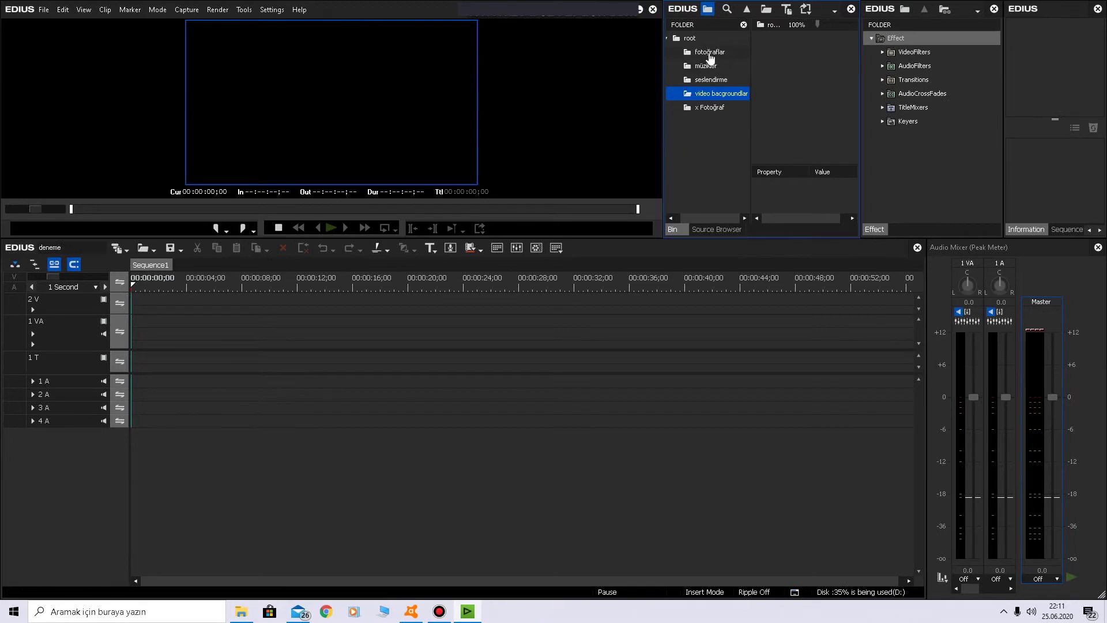
pyautogui.click(710, 55)
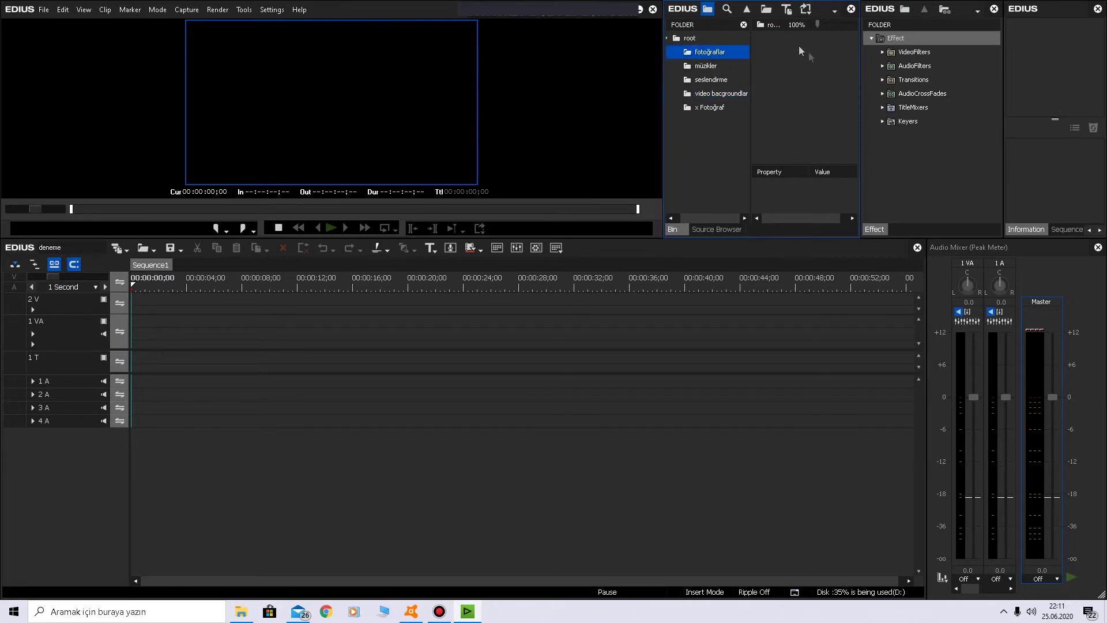
# Step: Import images 1, domino etkisi (3), Gold-Object-PNG and yildiz-png-star into fotoğraflar
pyautogui.click(707, 66)
pyautogui.click(710, 53)
pyautogui.doubleClick(803, 88)
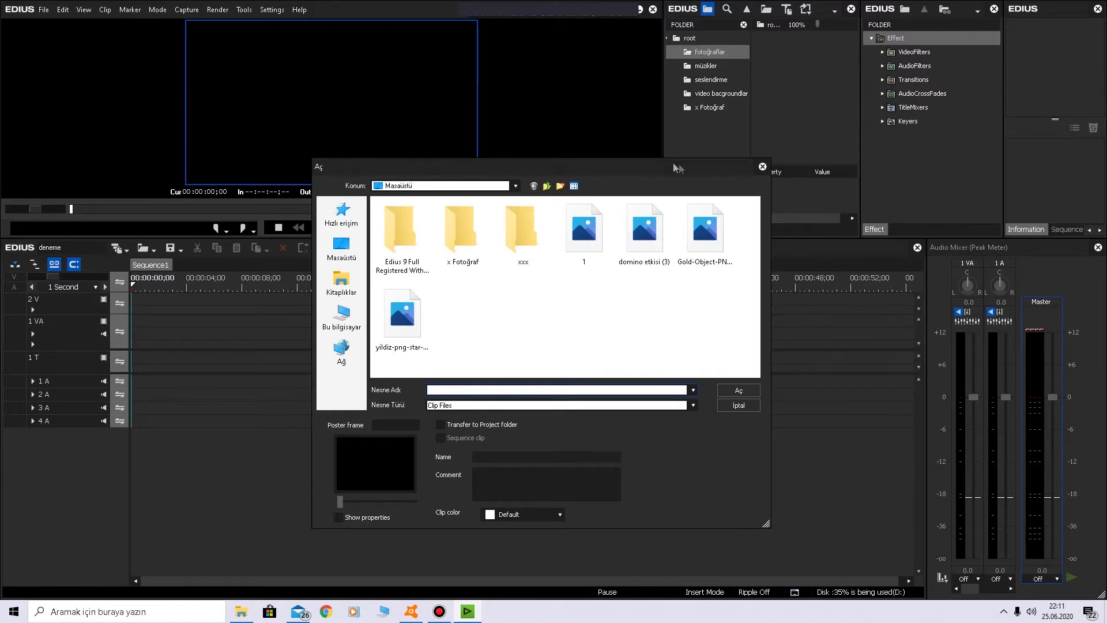
pyautogui.click(585, 243)
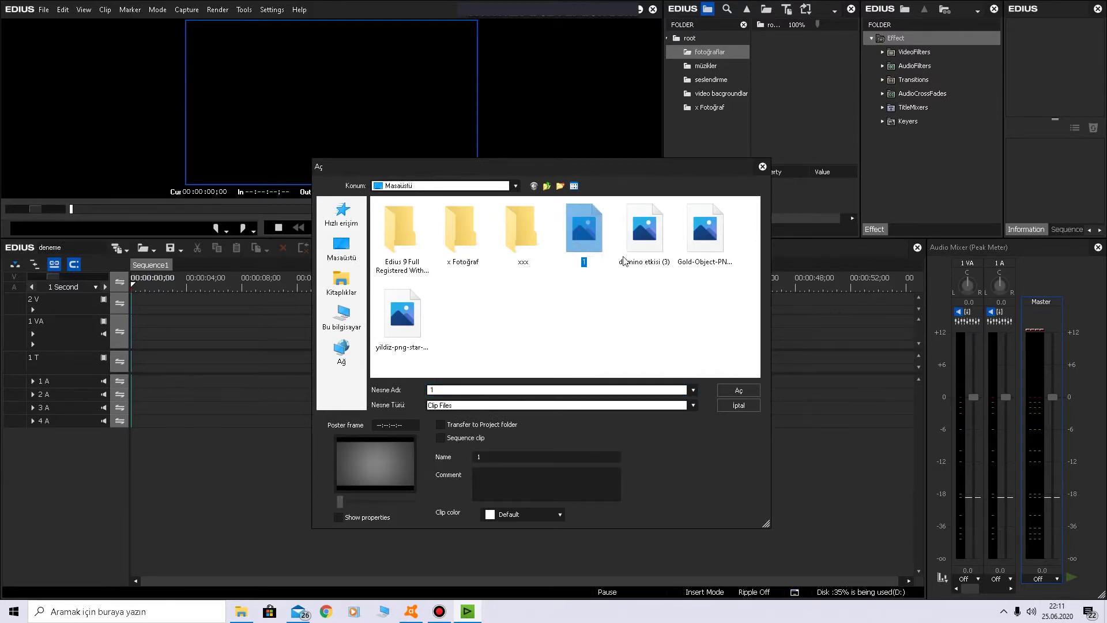
pyautogui.keyDown('ctrl'); pyautogui.click(640, 242); pyautogui.keyUp('ctrl')
pyautogui.keyDown('ctrl'); pyautogui.click(710, 233); pyautogui.keyUp('ctrl')
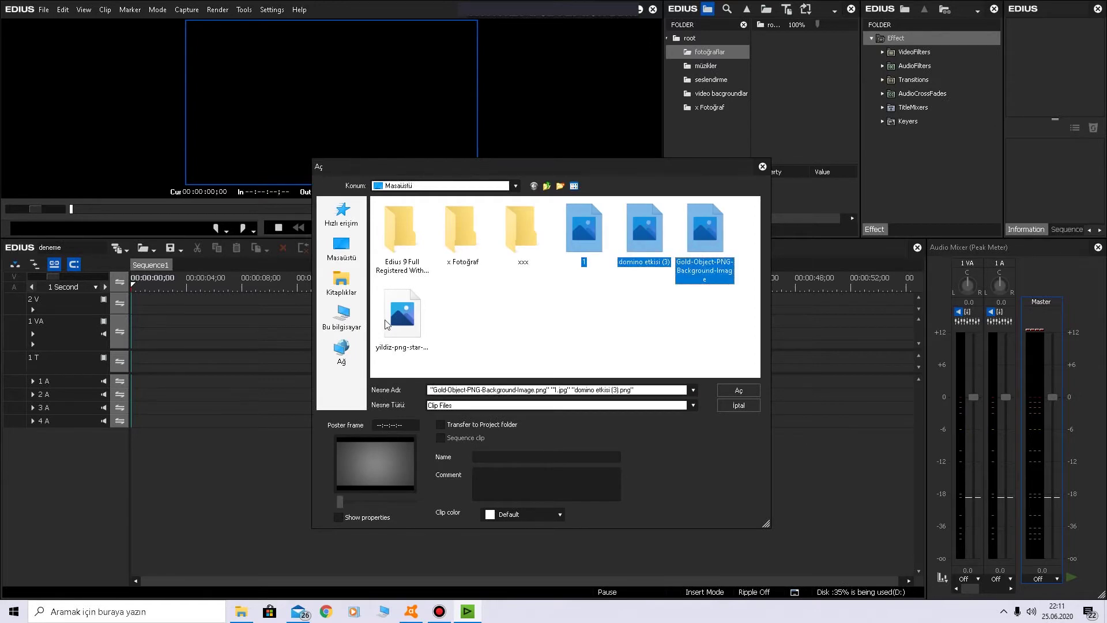
pyautogui.keyDown('ctrl'); pyautogui.click(387, 322); pyautogui.keyUp('ctrl')
pyautogui.click(732, 388)
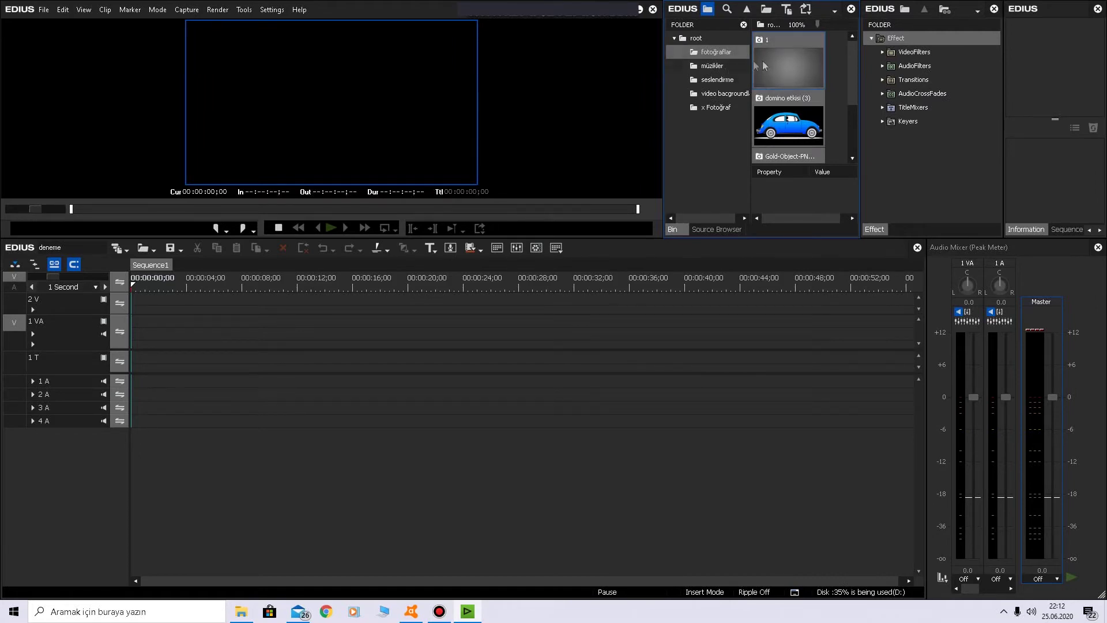
pyautogui.scroll(-3, 822, 77)
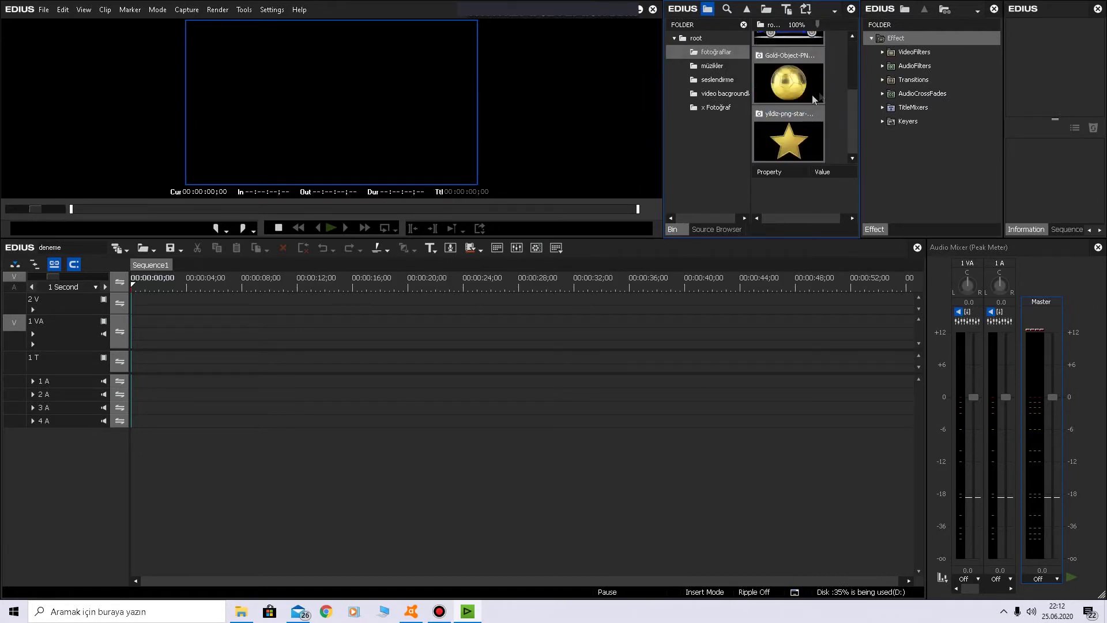
pyautogui.click(715, 67)
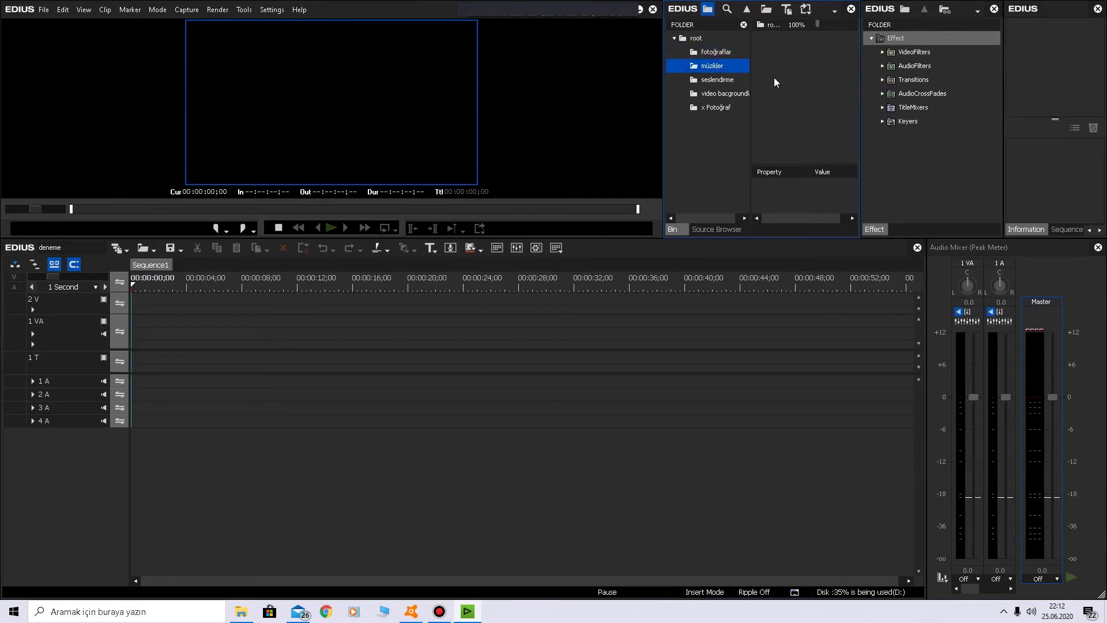
# Step: Open the empty seslendirme bin folder and focus the timeline track headers
pyautogui.click(721, 80)
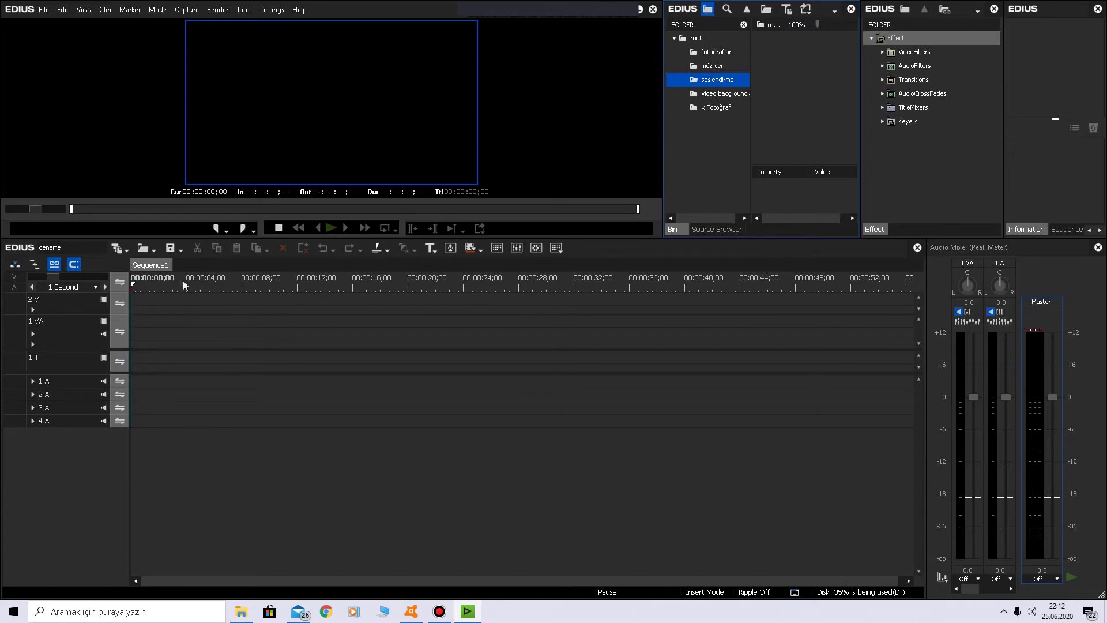
pyautogui.click(152, 265)
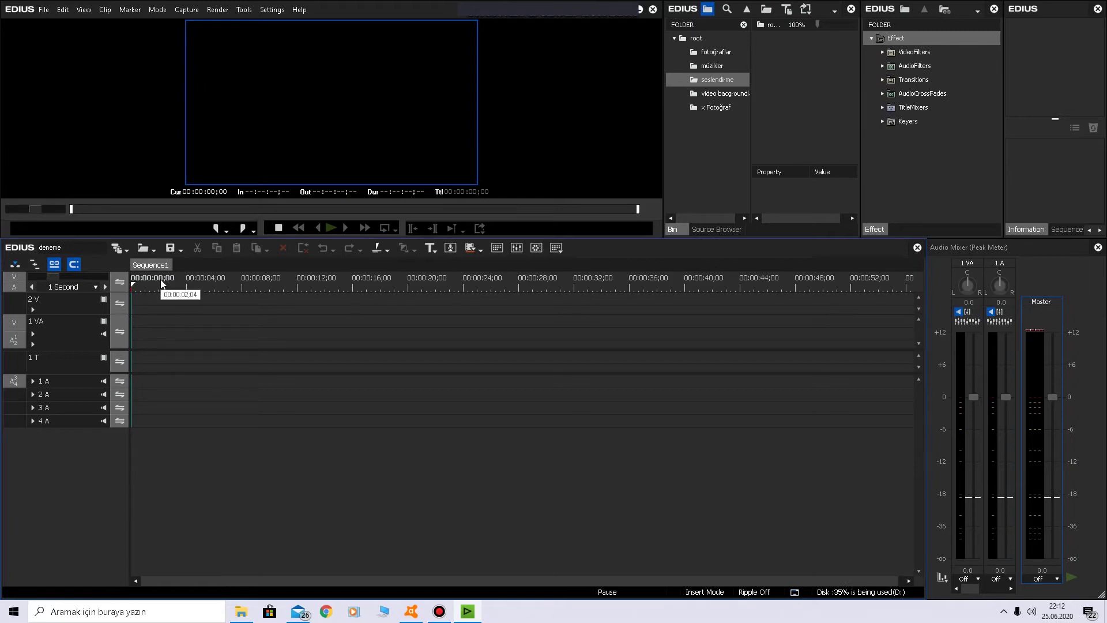
# Step: Patch stereo audio source channels onto tracks 1 A–4 A, then select the 1 VA track
pyautogui.rightClick(14, 383)
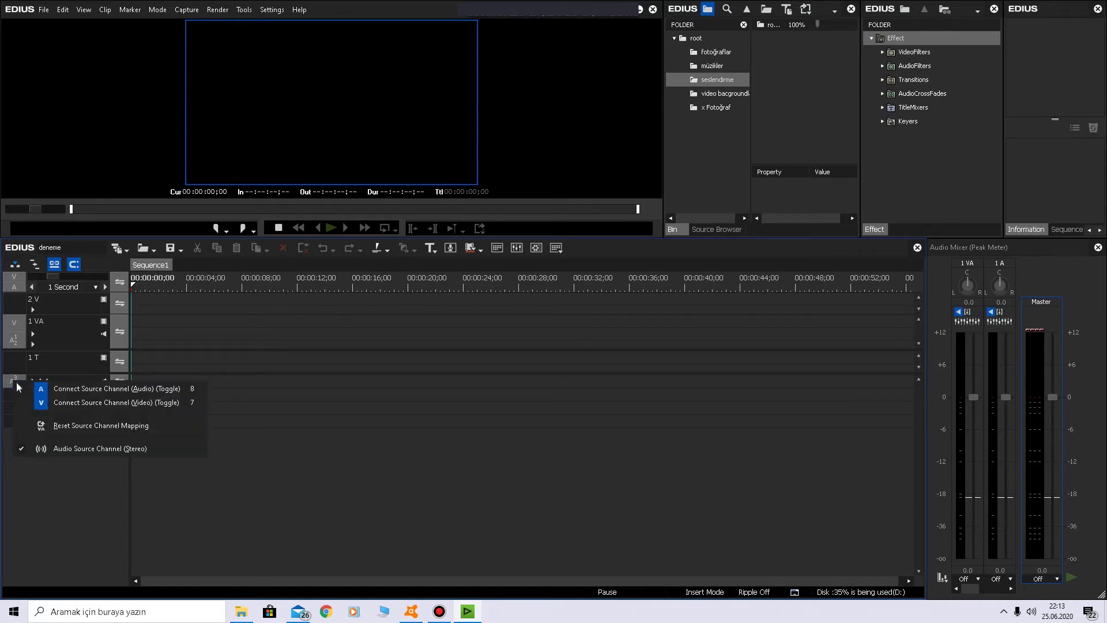
pyautogui.click(73, 449)
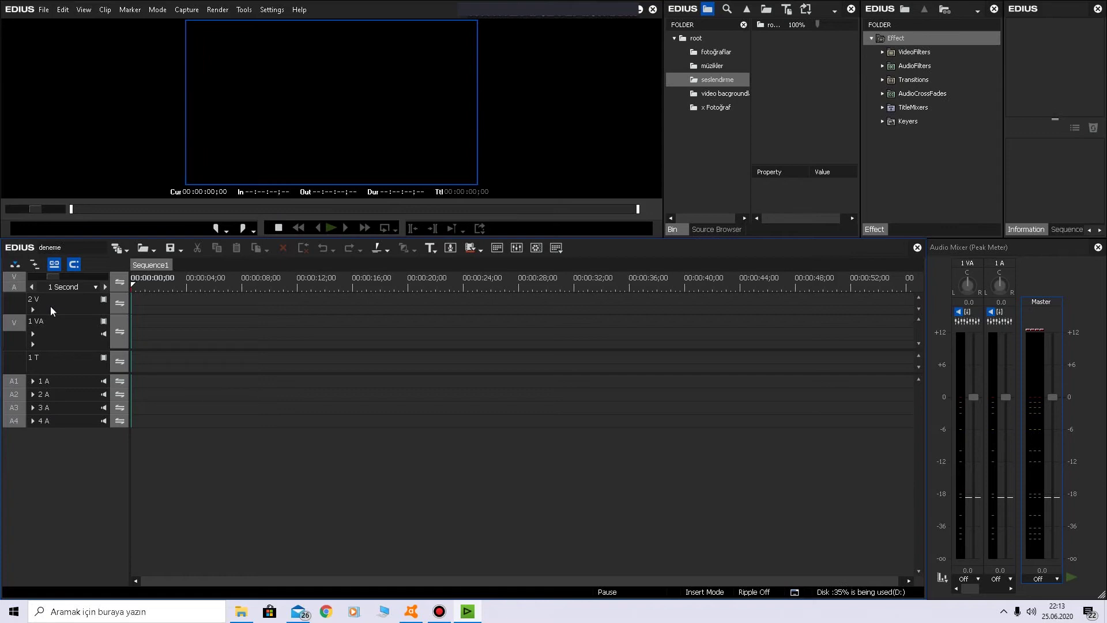
pyautogui.click(55, 330)
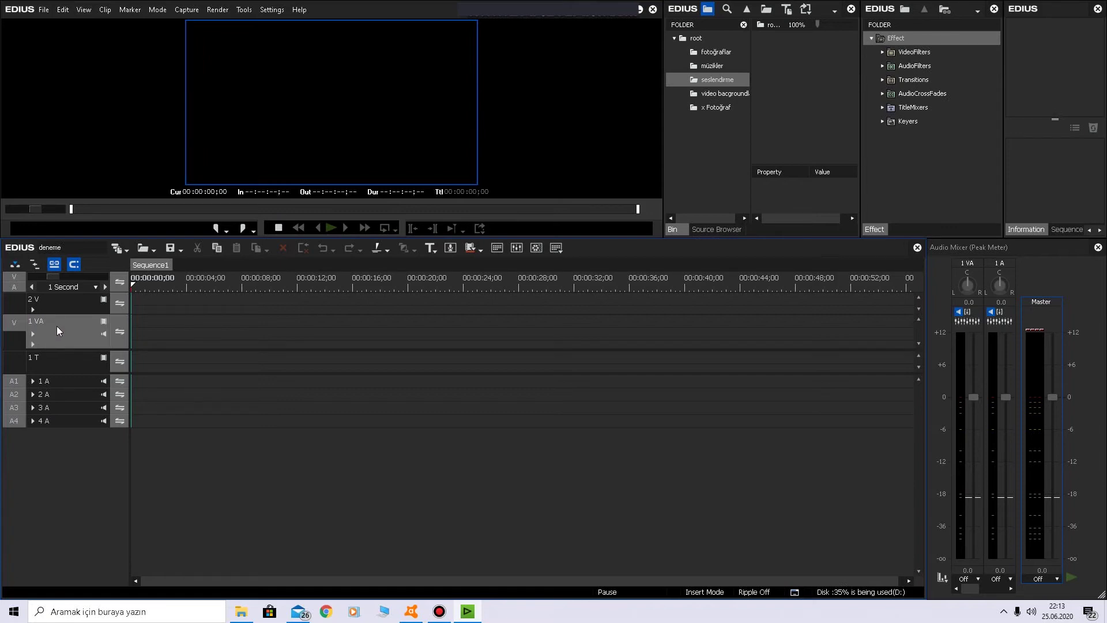
pyautogui.rightClick(57, 326)
pyautogui.rightClick(58, 321)
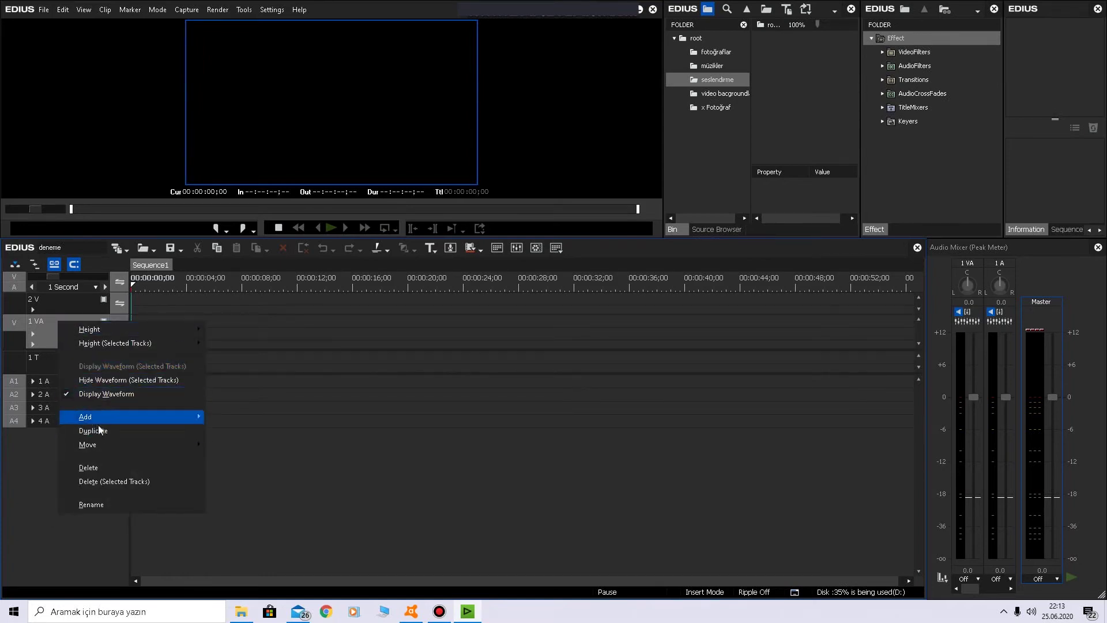
# Step: Delete the 1 VA track and add one video-only track above it
pyautogui.click(133, 482)
pyautogui.rightClick(61, 310)
pyautogui.moveTo(97, 404)
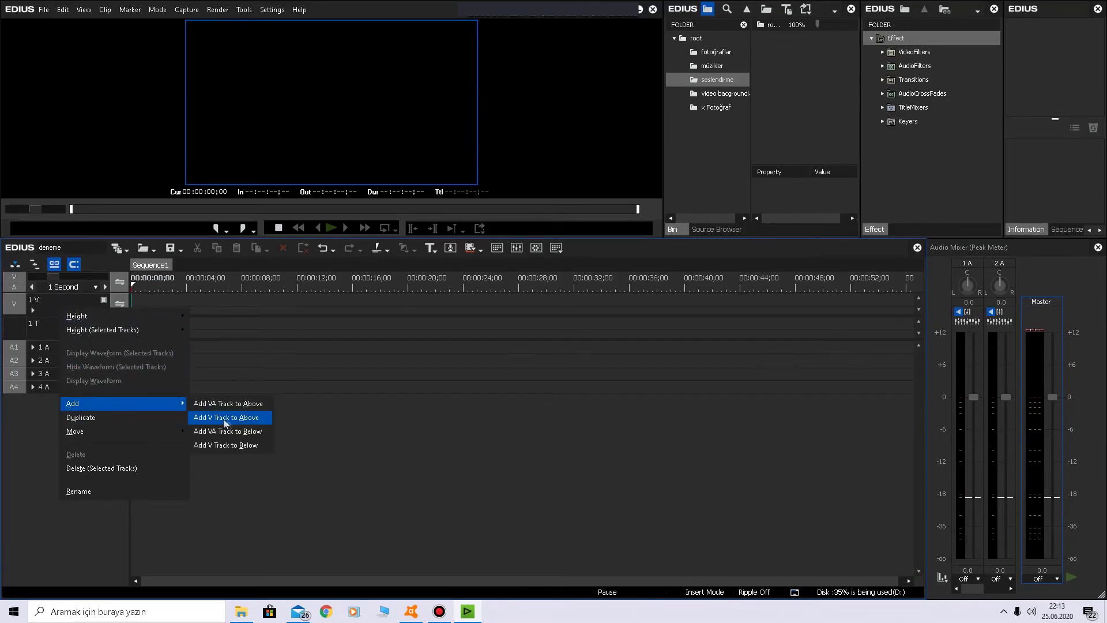
pyautogui.click(231, 422)
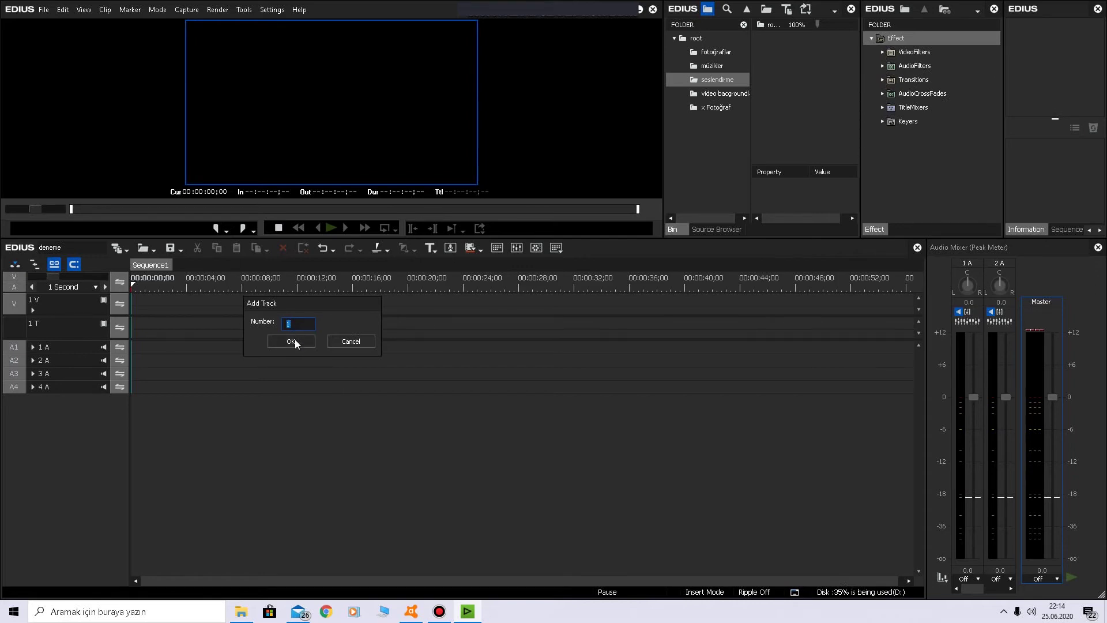
pyautogui.click(295, 341)
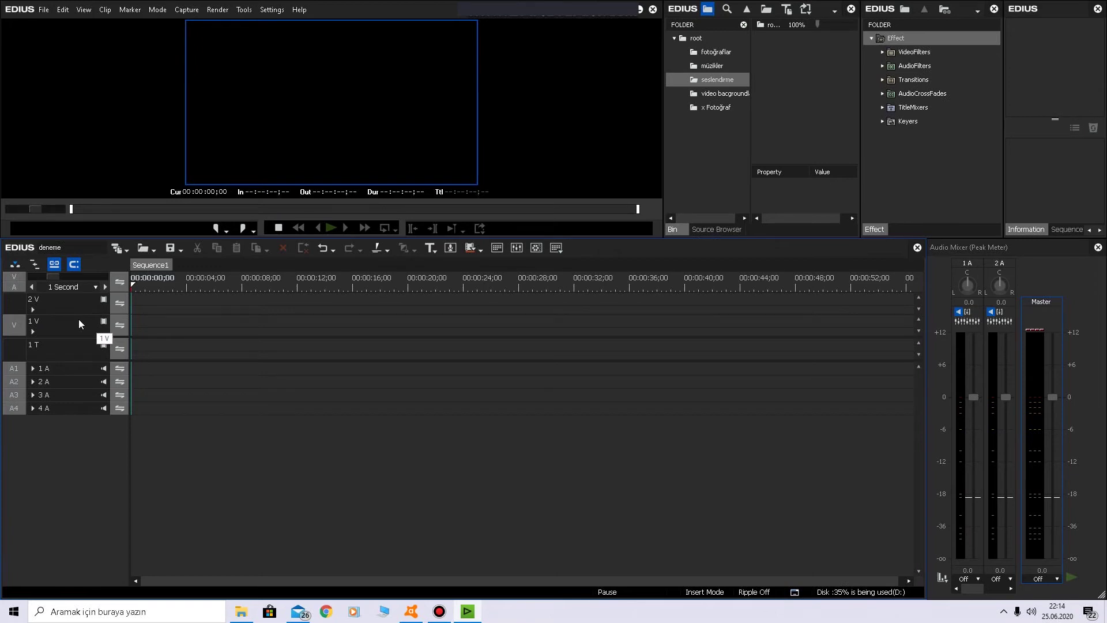
# Step: Switch the timeline from Insert to Overwrite Mode and turn on Ripple editing
pyautogui.click(16, 266)
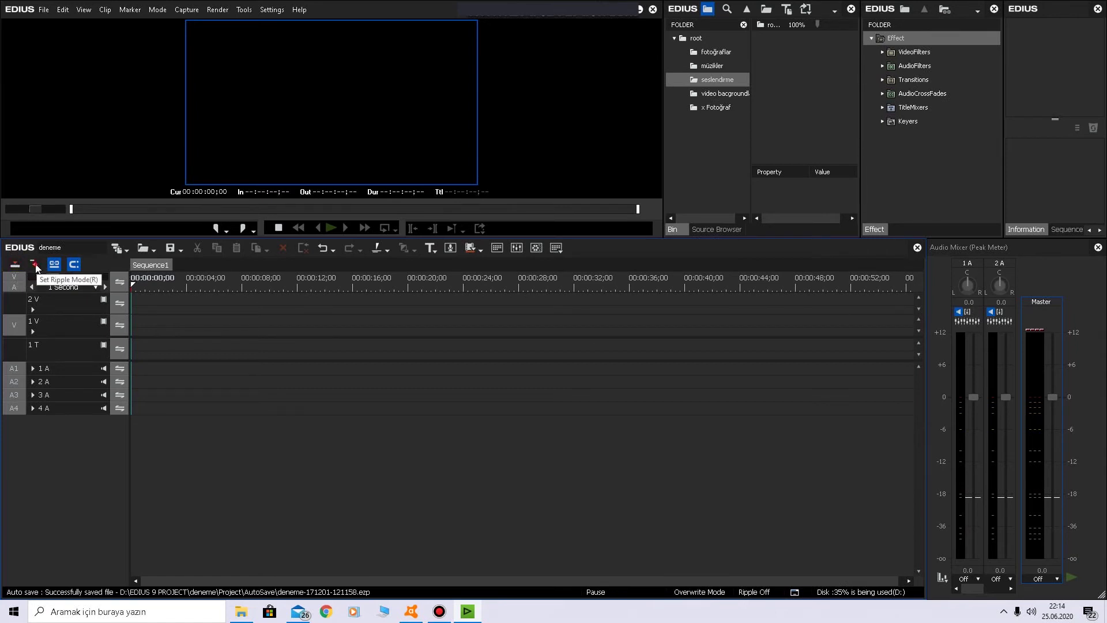
pyautogui.click(36, 266)
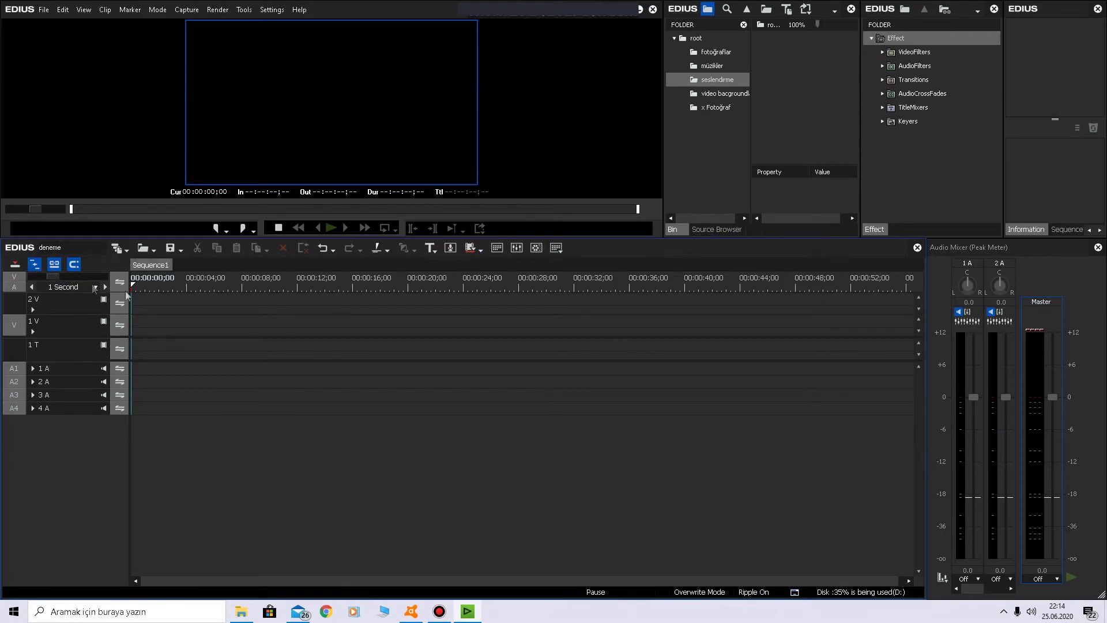
# Step: Rename Sequence1 to 'deneme' in Sequence Settings
pyautogui.rightClick(153, 265)
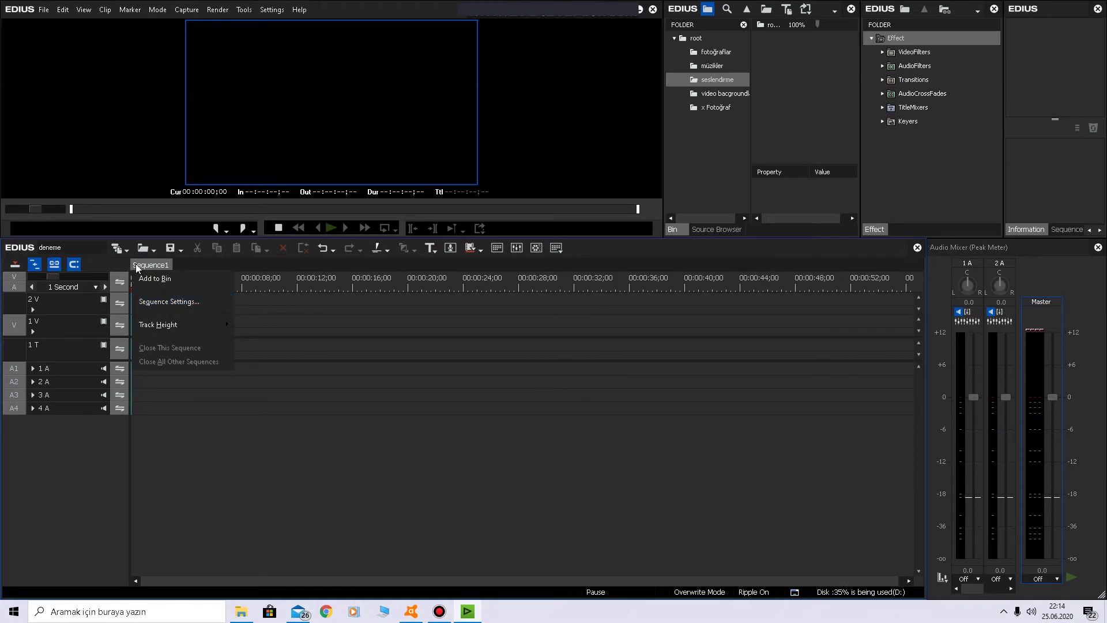
pyautogui.click(162, 303)
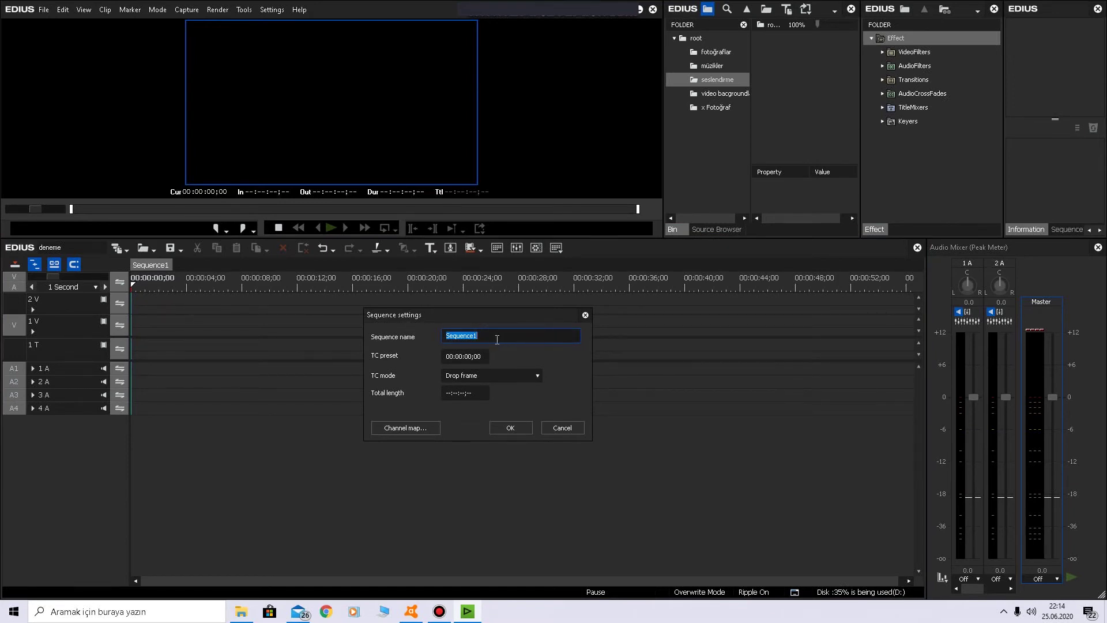
pyautogui.write('deneme')
# Step: Map each audio track's left and right channels to output Ch1 and Ch2, then apply the settings
pyautogui.click(396, 428)
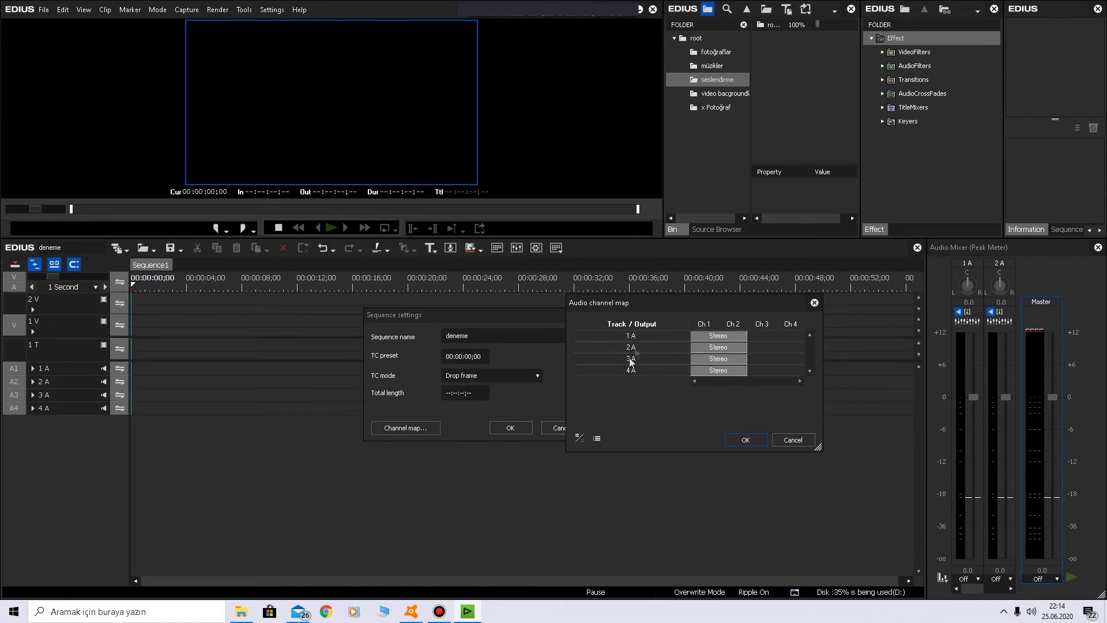
pyautogui.click(576, 440)
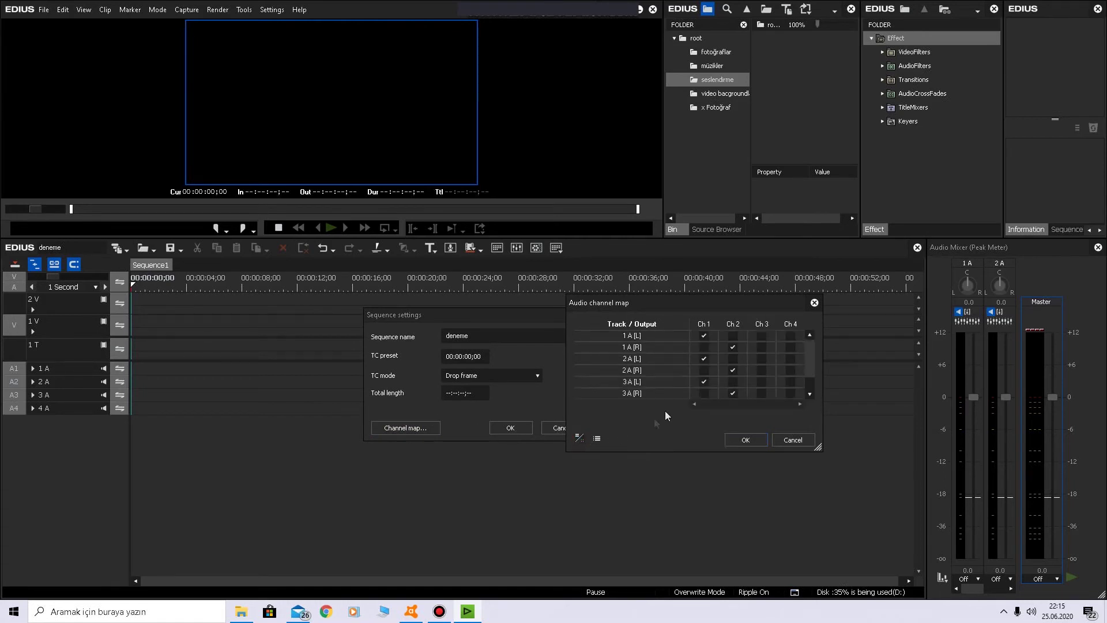
pyautogui.moveTo(703, 381); pyautogui.dragTo(704, 347)
pyautogui.click(740, 440)
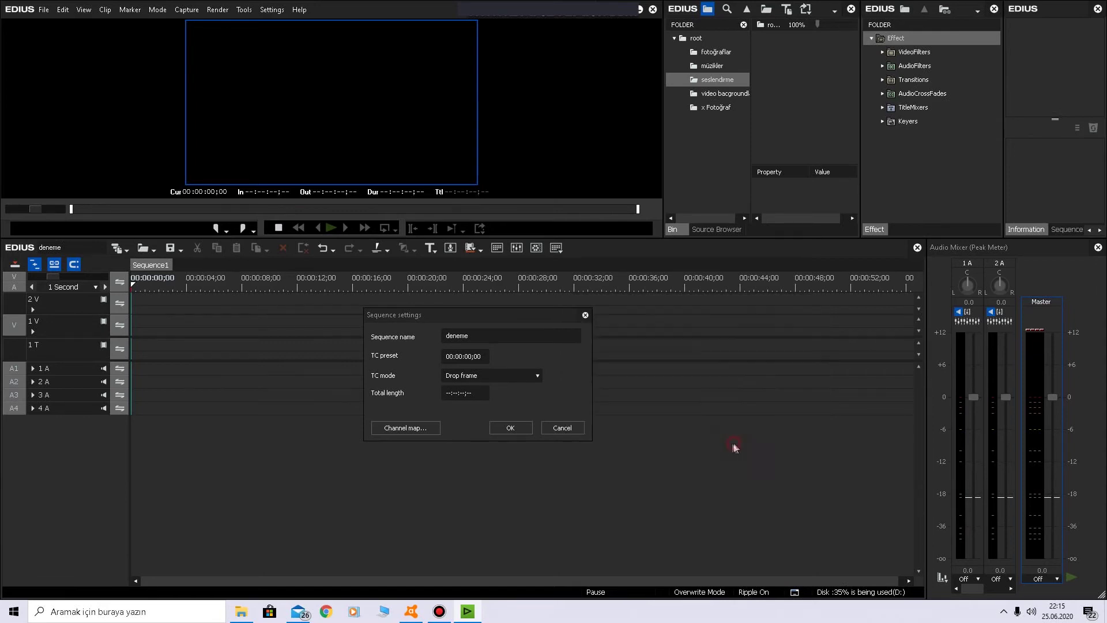
pyautogui.click(511, 428)
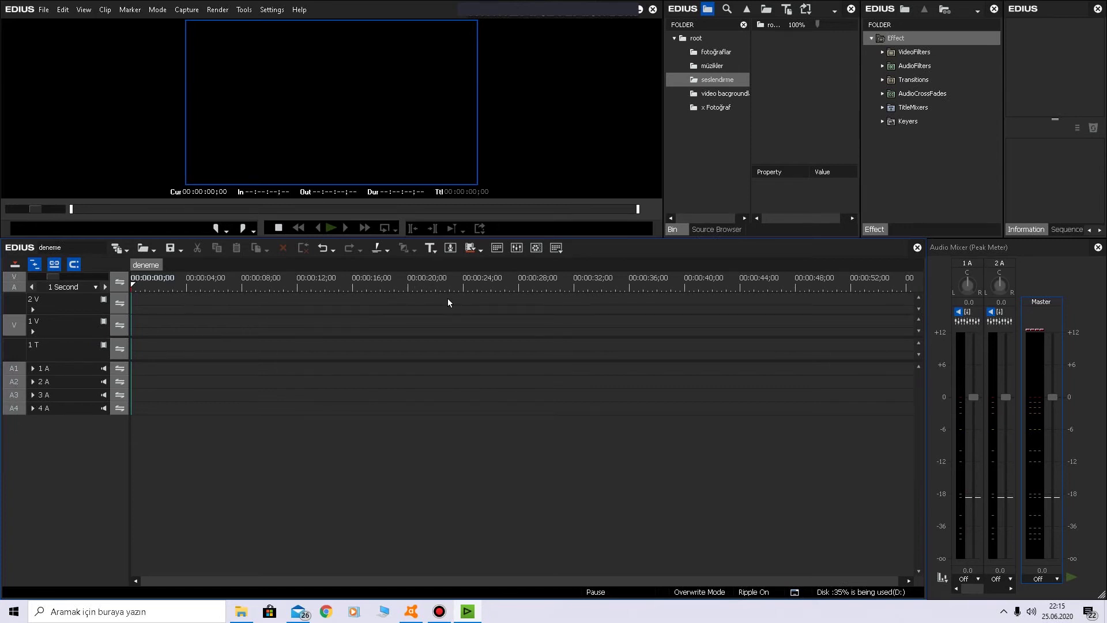
# Step: Expand audio tracks 1 A–4 A and show their volume lines
pyautogui.click(170, 285)
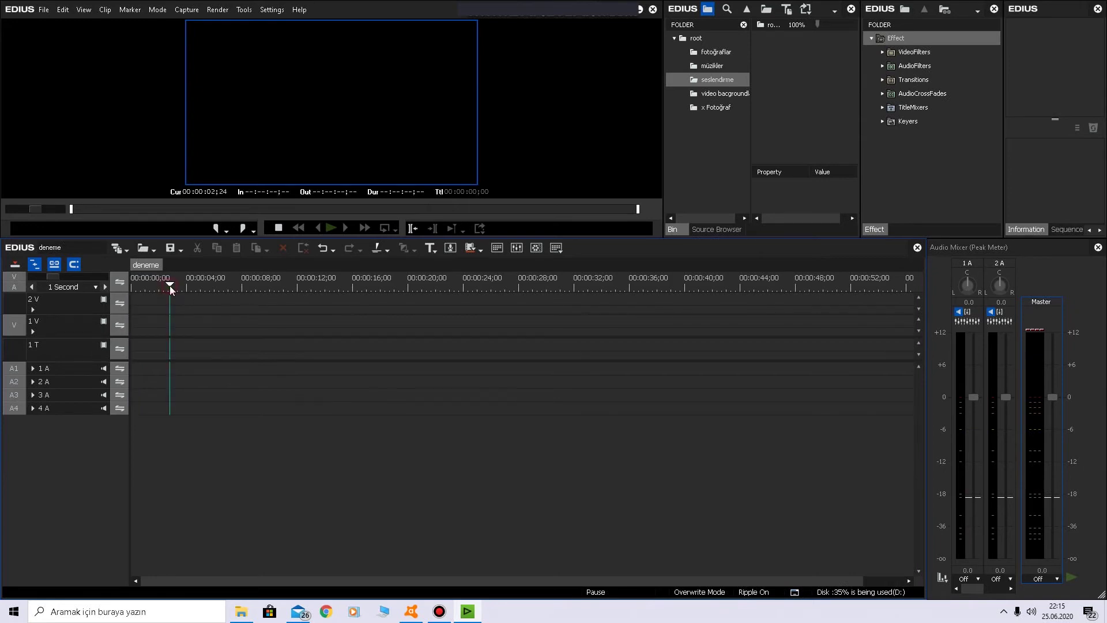
pyautogui.click(32, 408)
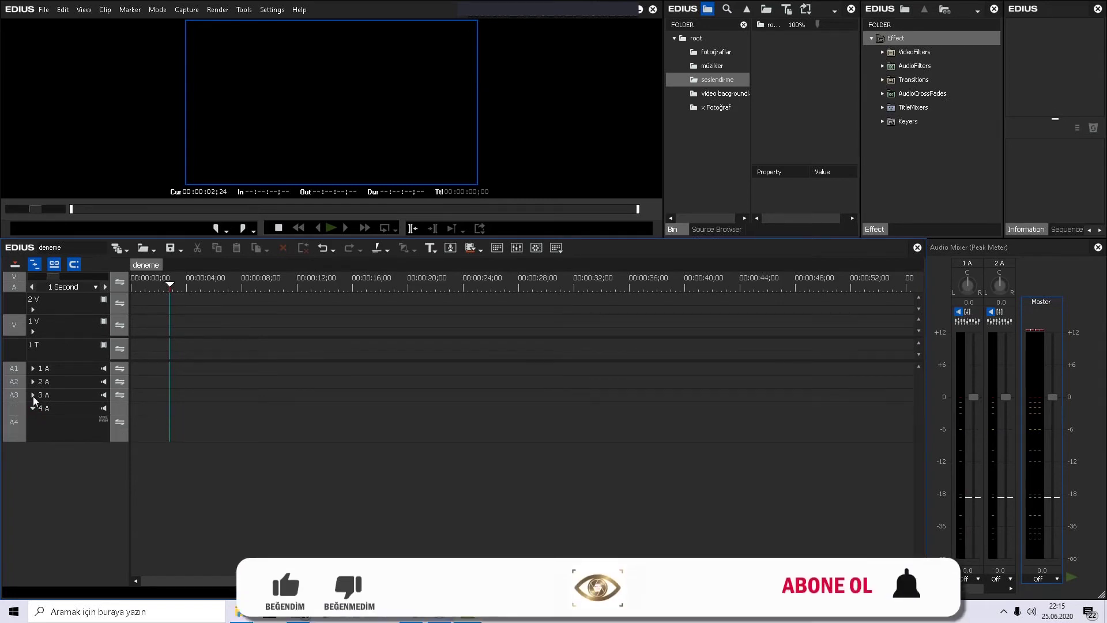
pyautogui.click(33, 395)
pyautogui.click(33, 381)
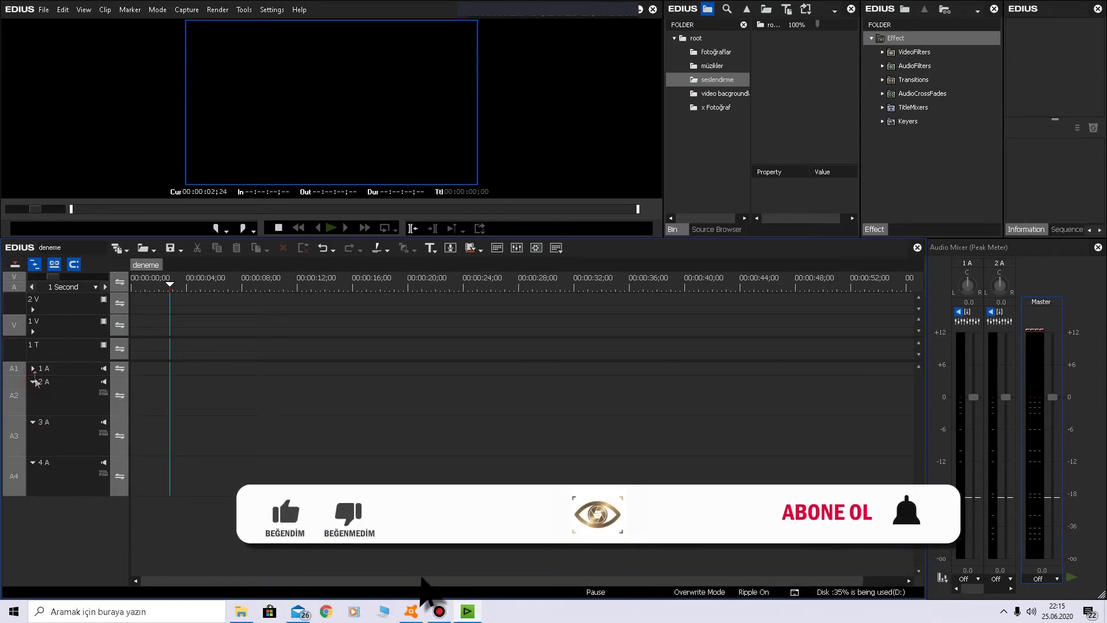
pyautogui.click(33, 368)
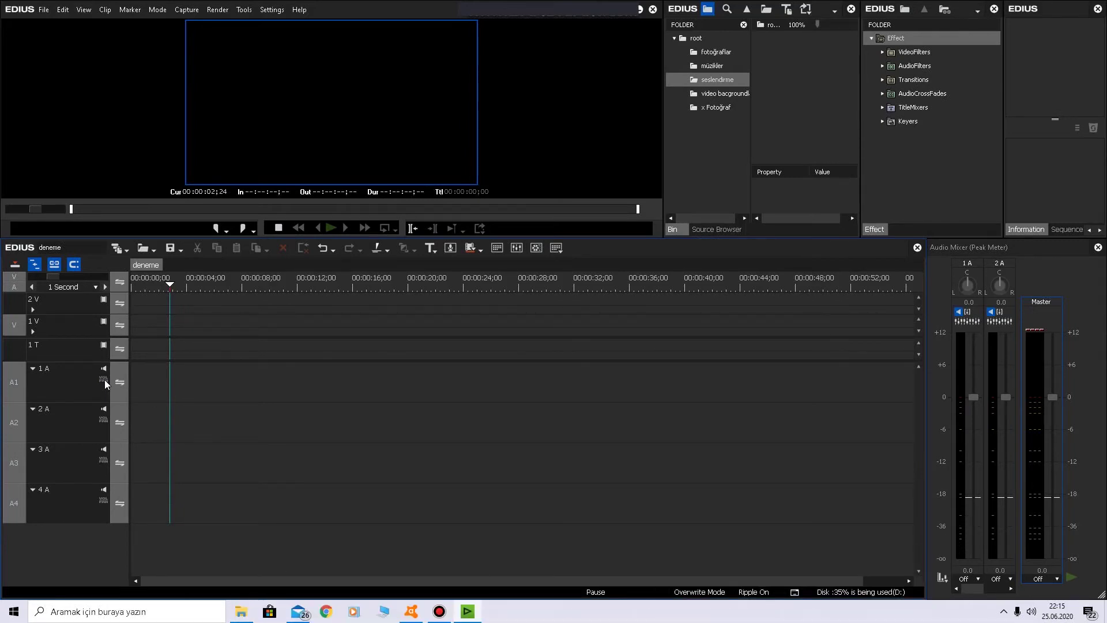
pyautogui.click(105, 382)
pyautogui.click(104, 421)
pyautogui.click(103, 460)
pyautogui.click(102, 501)
# Step: Expand video tracks 1 V and 2 V, enable 1 V's mixer line, and scrub the timeline
pyautogui.click(32, 333)
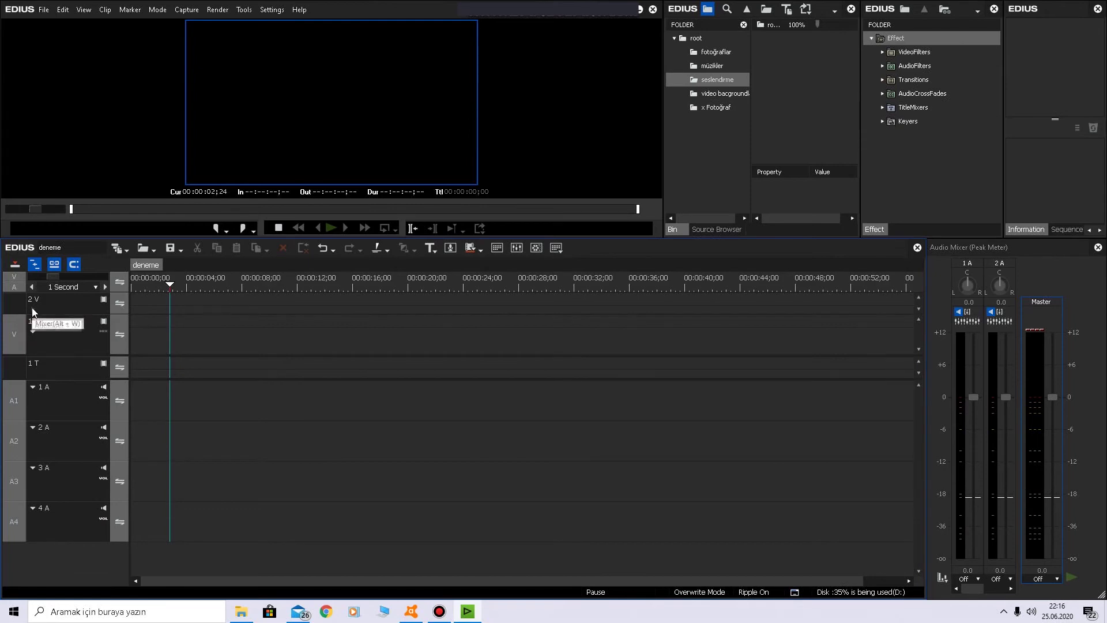
pyautogui.click(32, 311)
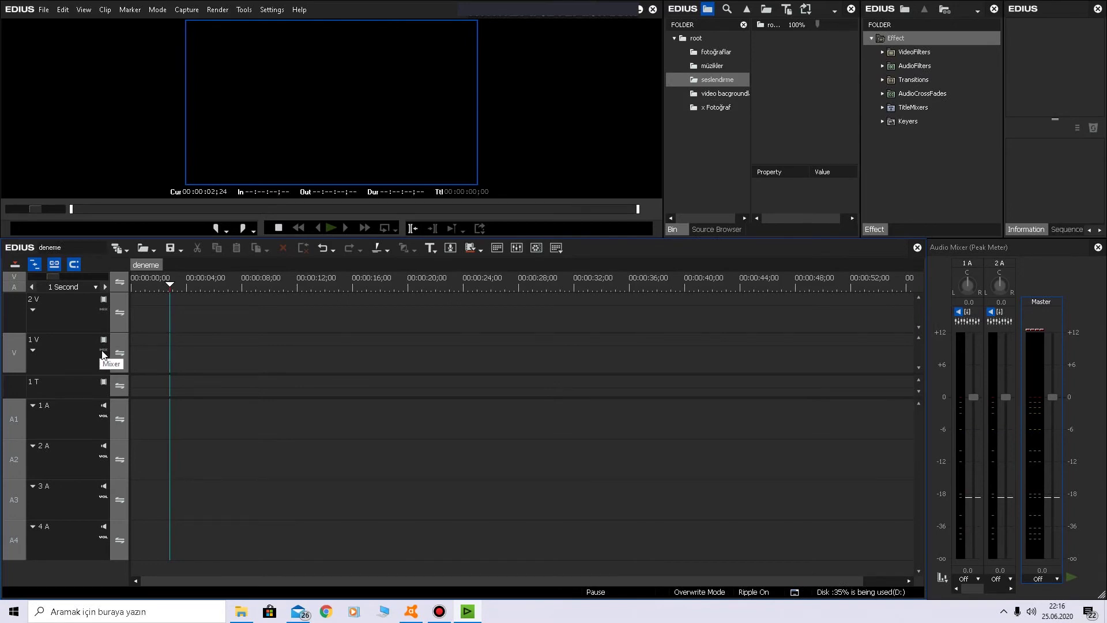
pyautogui.click(103, 350)
pyautogui.moveTo(223, 287)
pyautogui.mouseDown()
pyautogui.moveTo(282, 287)
pyautogui.moveTo(210, 288)
pyautogui.mouseUp()
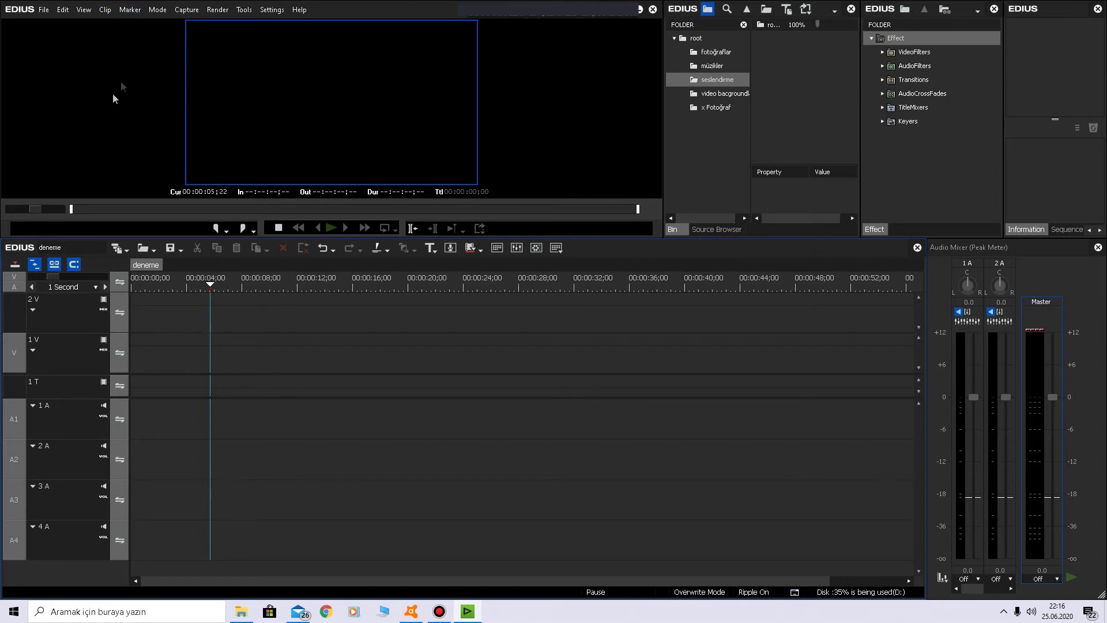
pyautogui.click(85, 10)
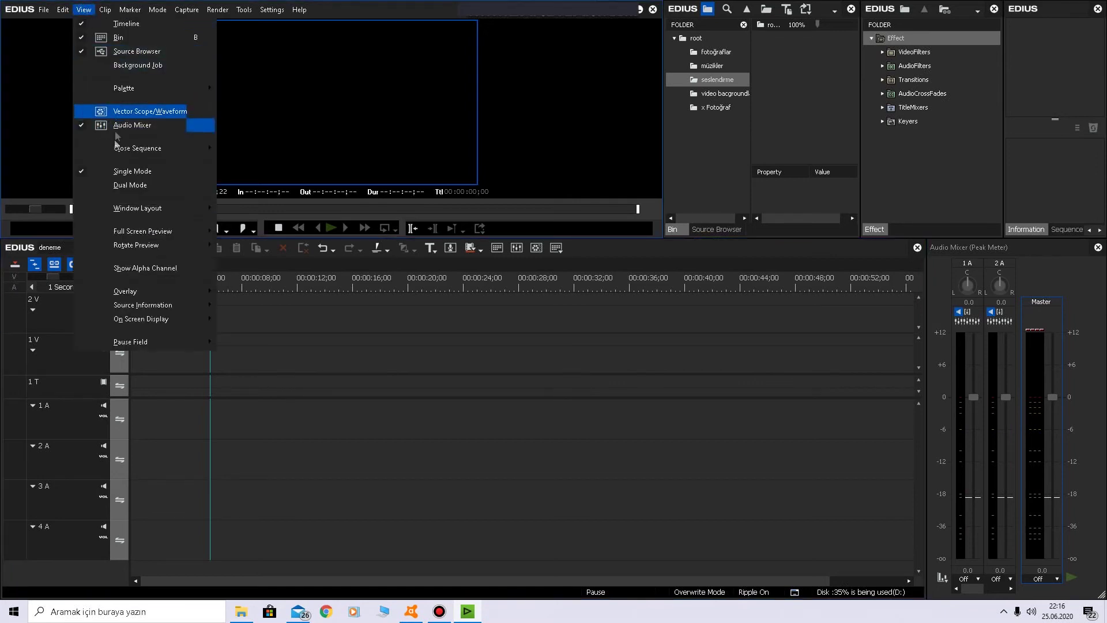
pyautogui.click(128, 185)
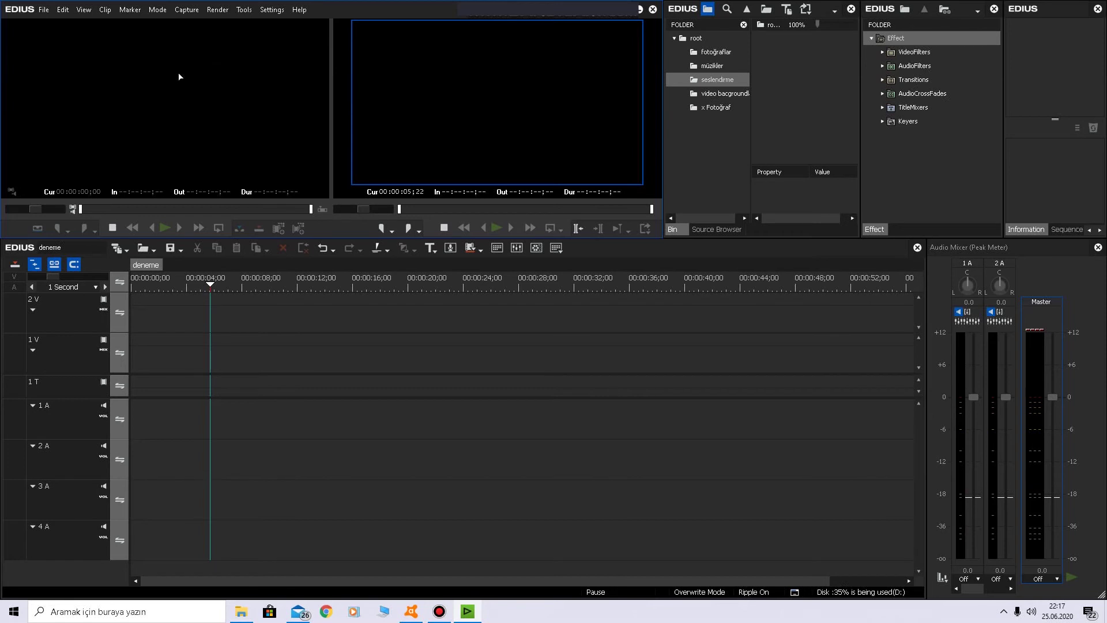
pyautogui.click(279, 115)
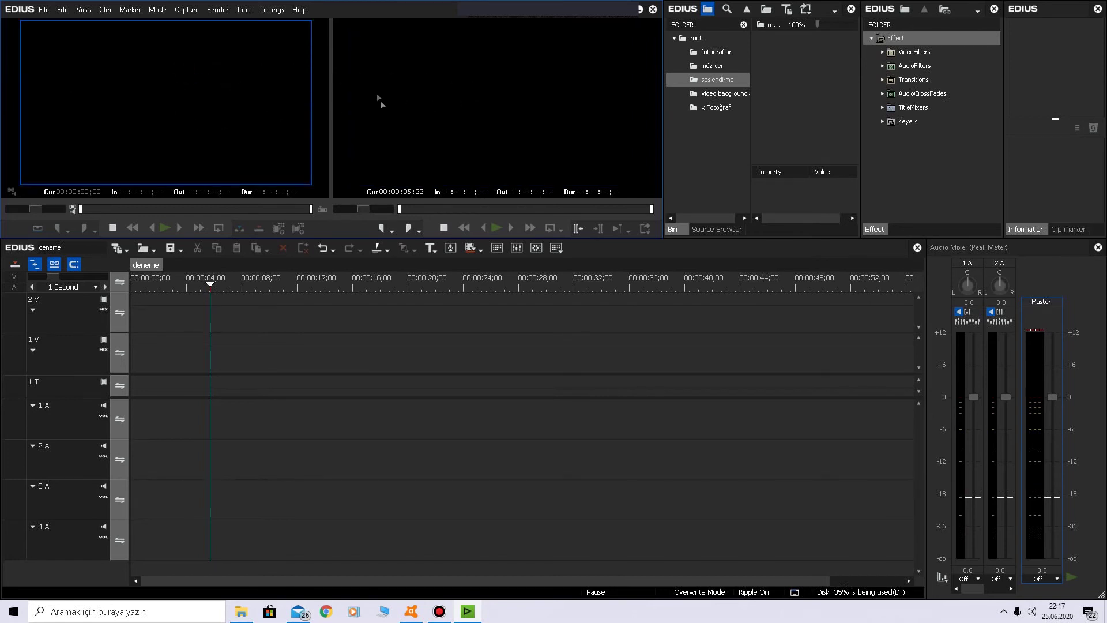
pyautogui.click(435, 114)
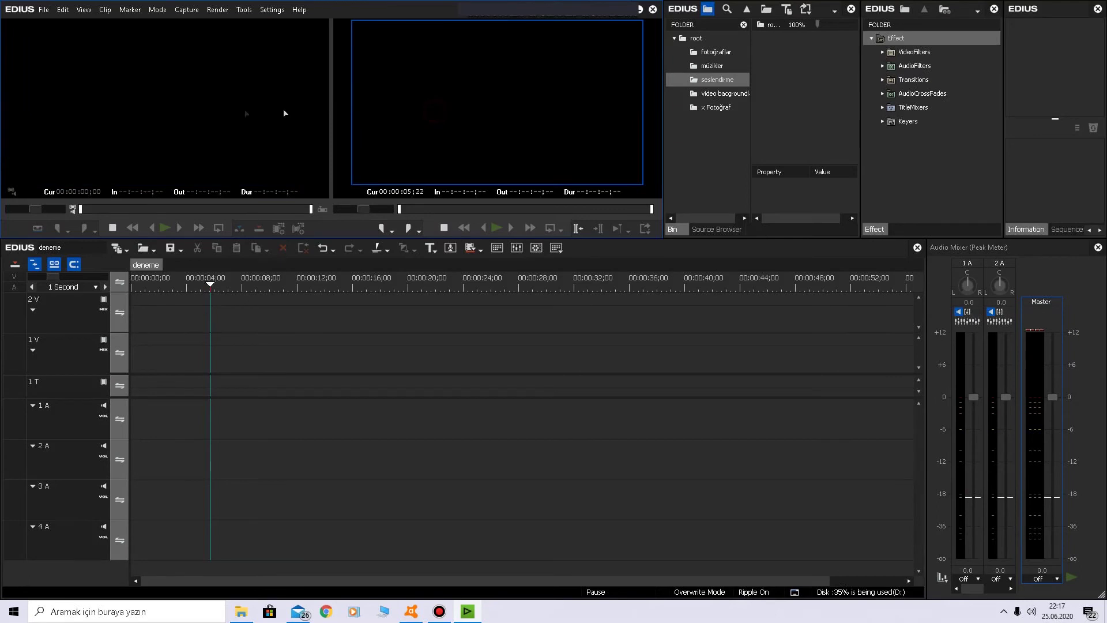
pyautogui.click(200, 113)
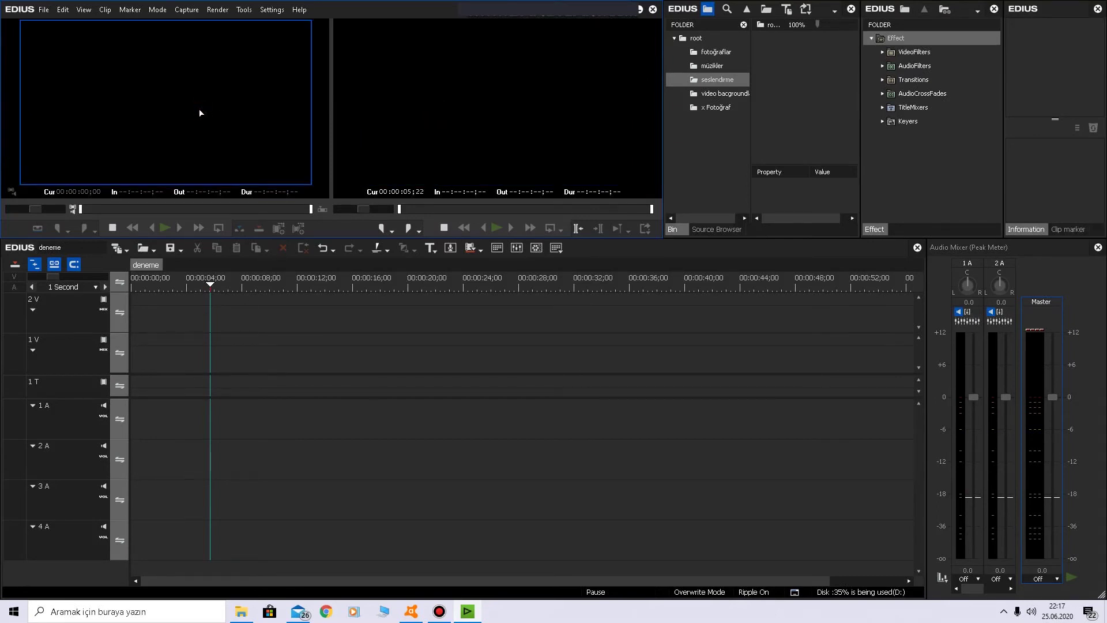
pyautogui.click(511, 117)
pyautogui.click(266, 115)
pyautogui.click(438, 90)
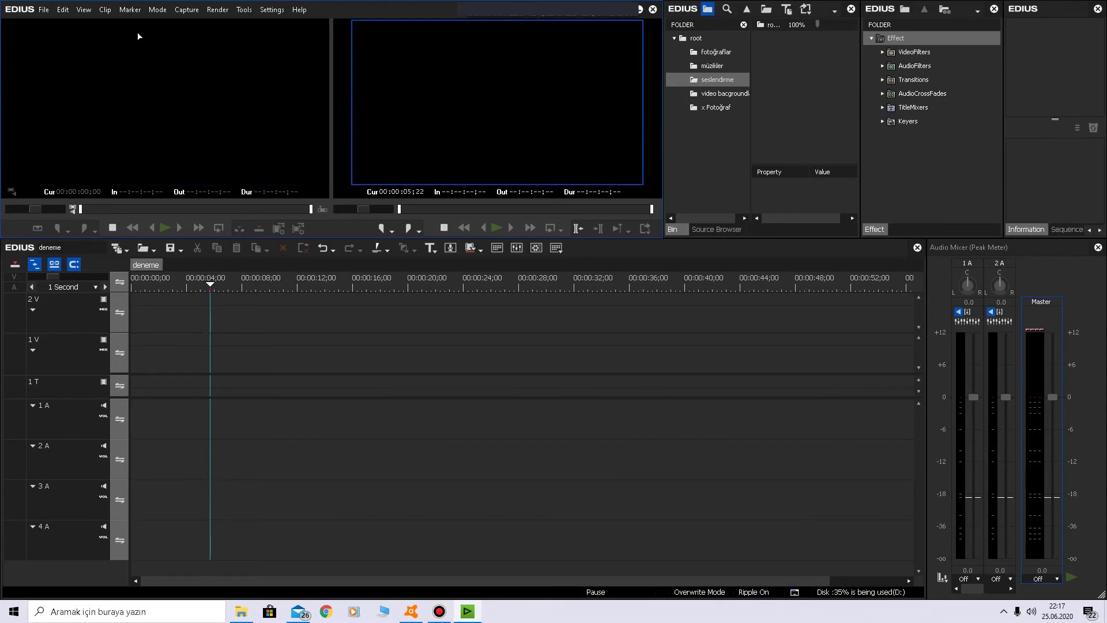
pyautogui.click(177, 61)
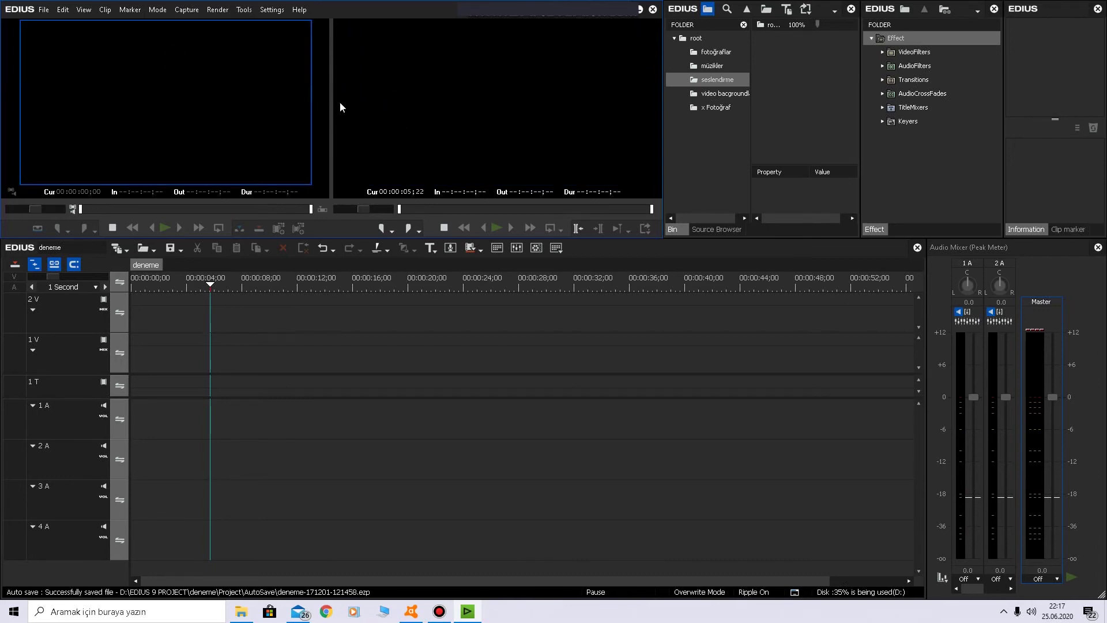
pyautogui.click(84, 11)
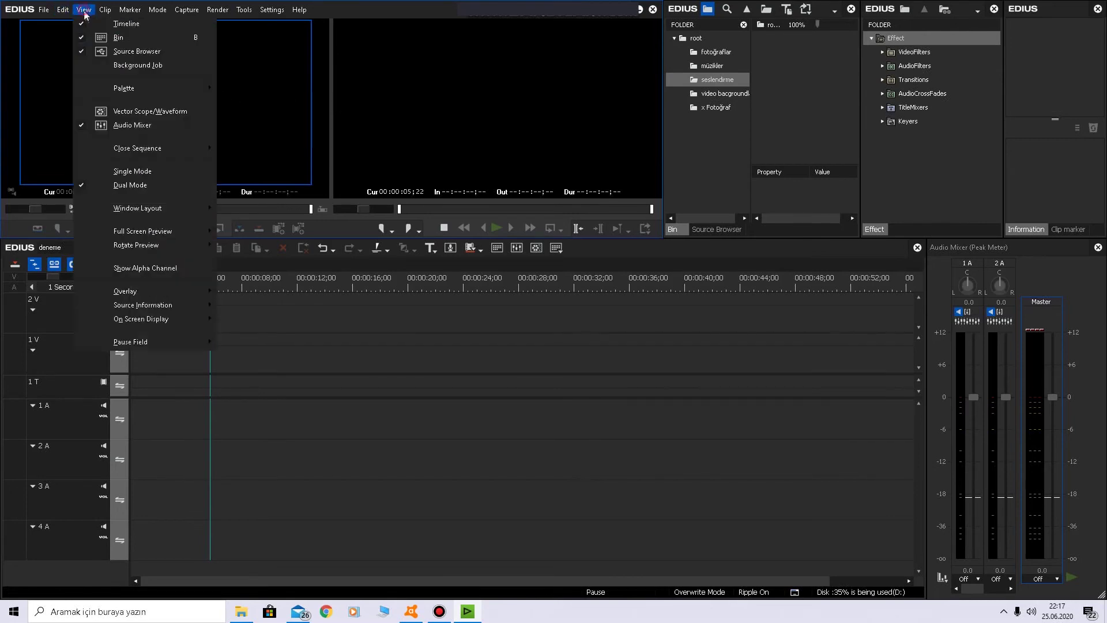
pyautogui.click(122, 172)
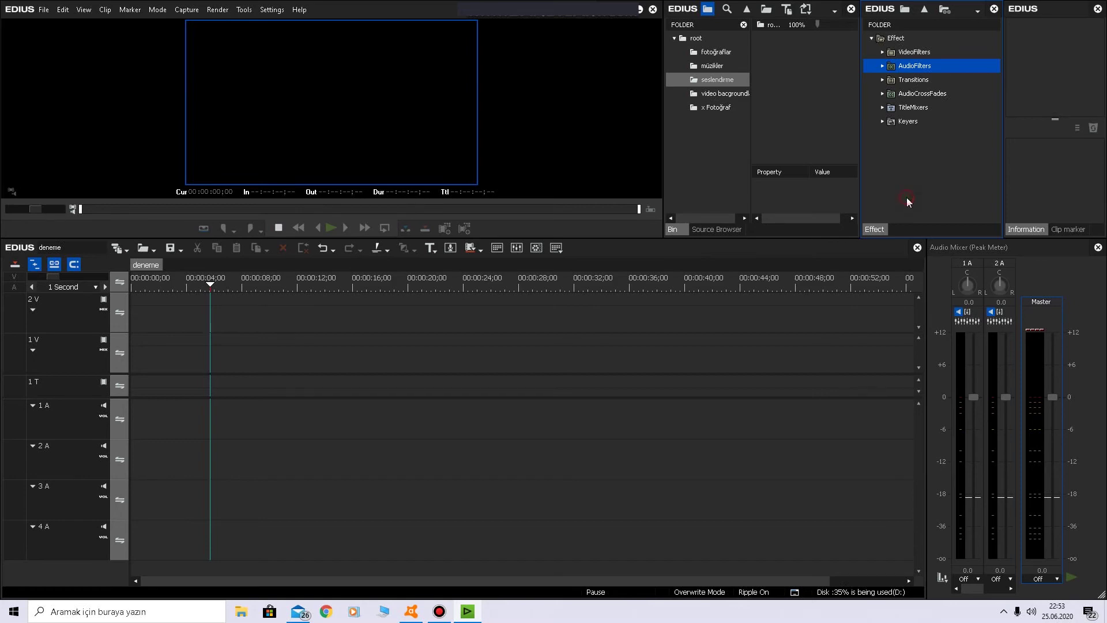
# Step: Expand the Keyers, TitleMixers, AudioCrossFades, Transitions and VideoFilters folders in the Effect palette
pyautogui.click(1031, 180)
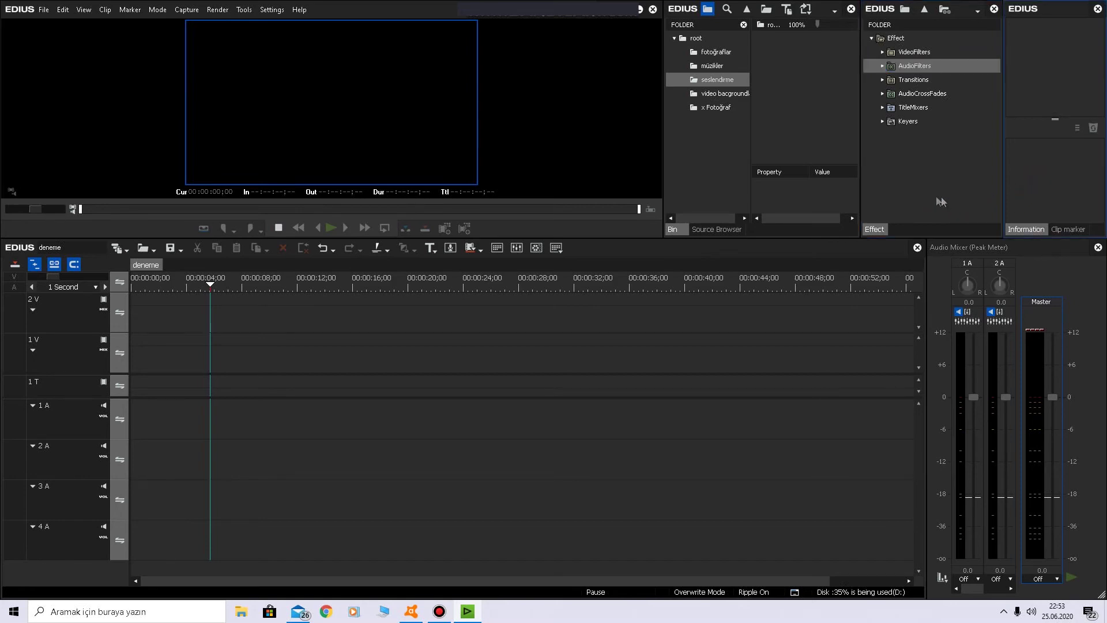
pyautogui.click(896, 169)
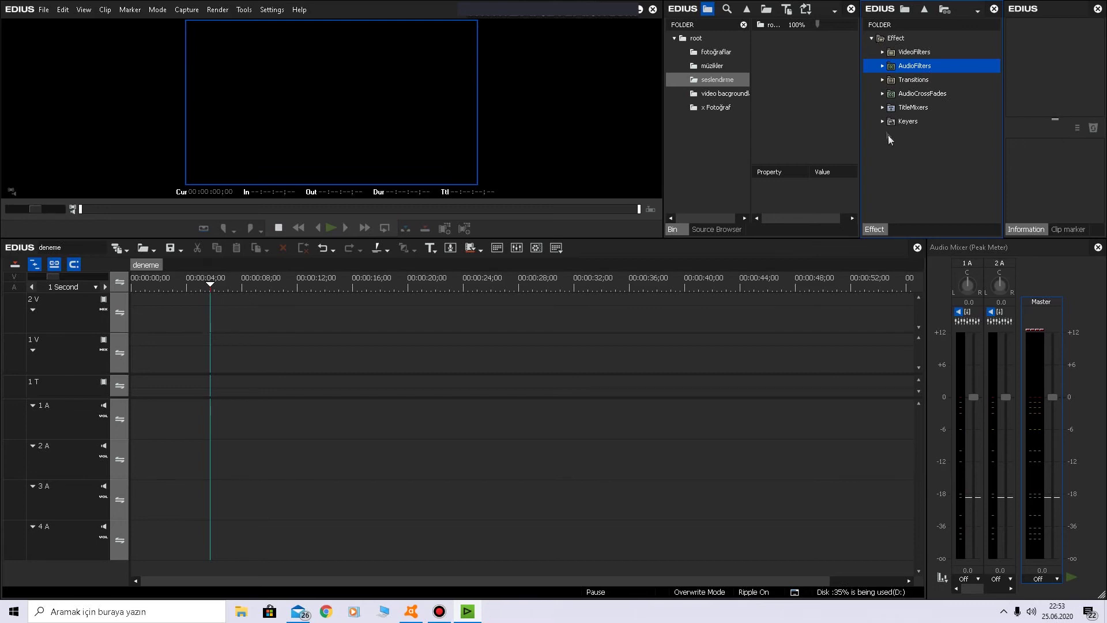
pyautogui.click(883, 122)
pyautogui.click(883, 107)
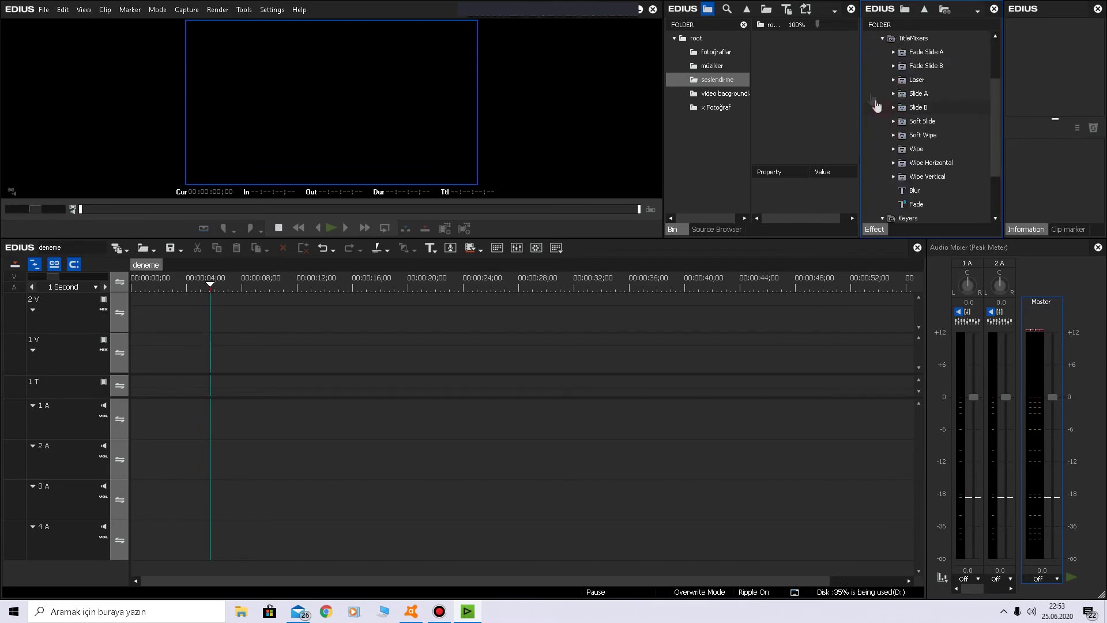
pyautogui.scroll(2, 897, 132)
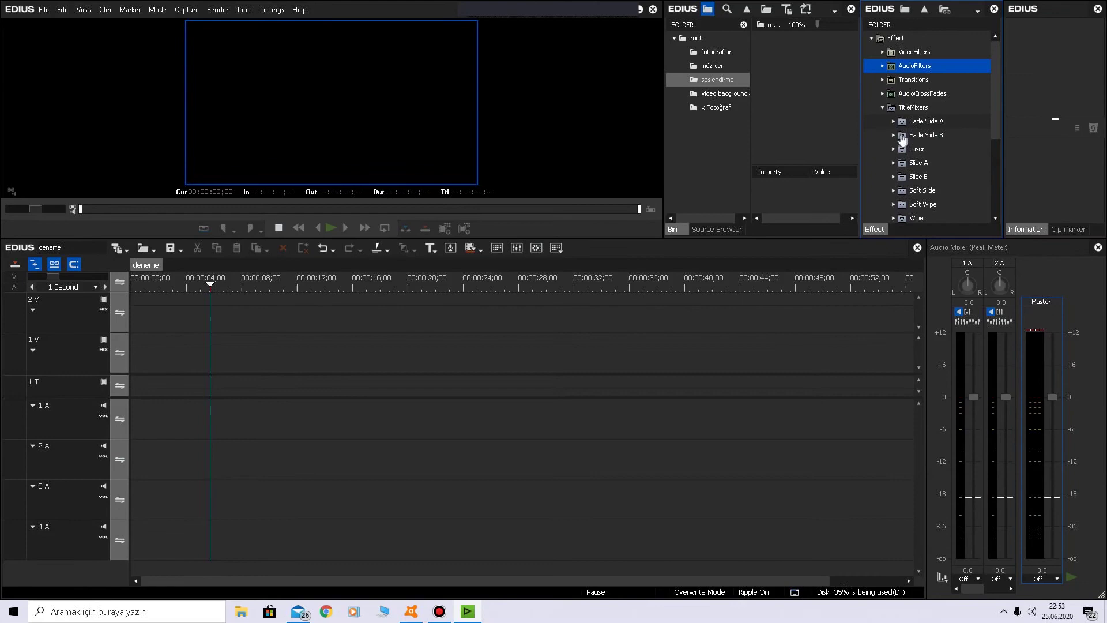
pyautogui.click(883, 94)
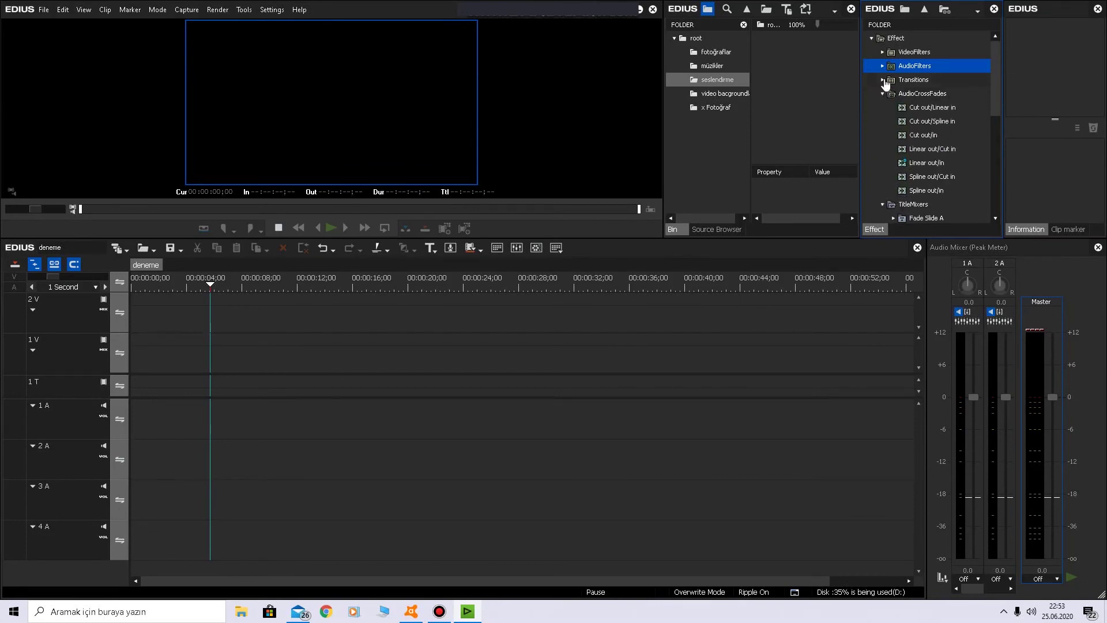
pyautogui.click(883, 79)
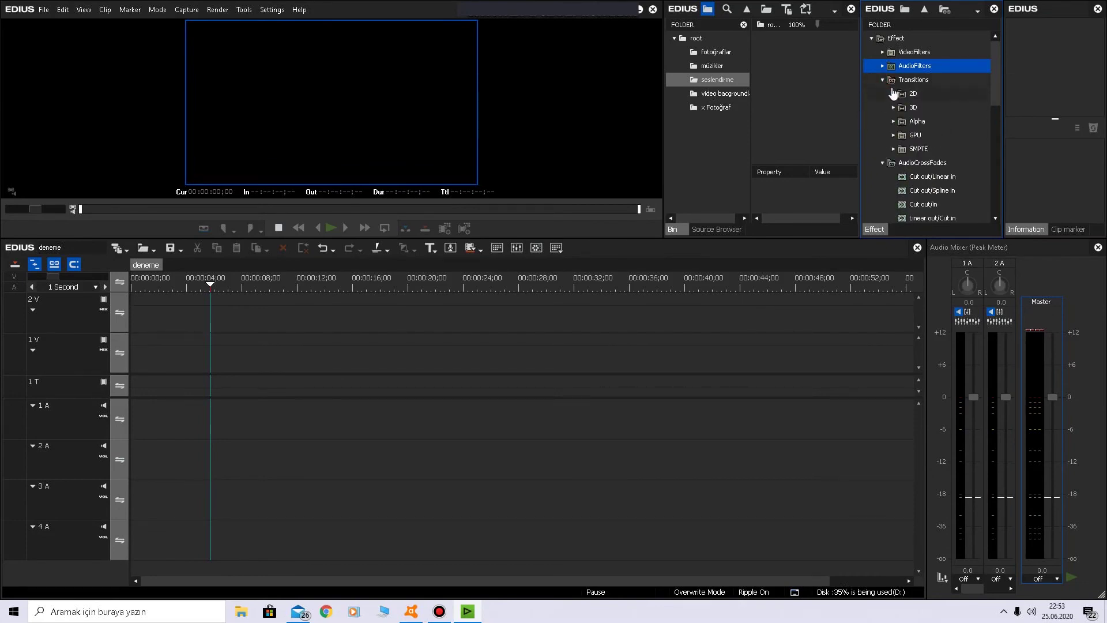
pyautogui.click(882, 52)
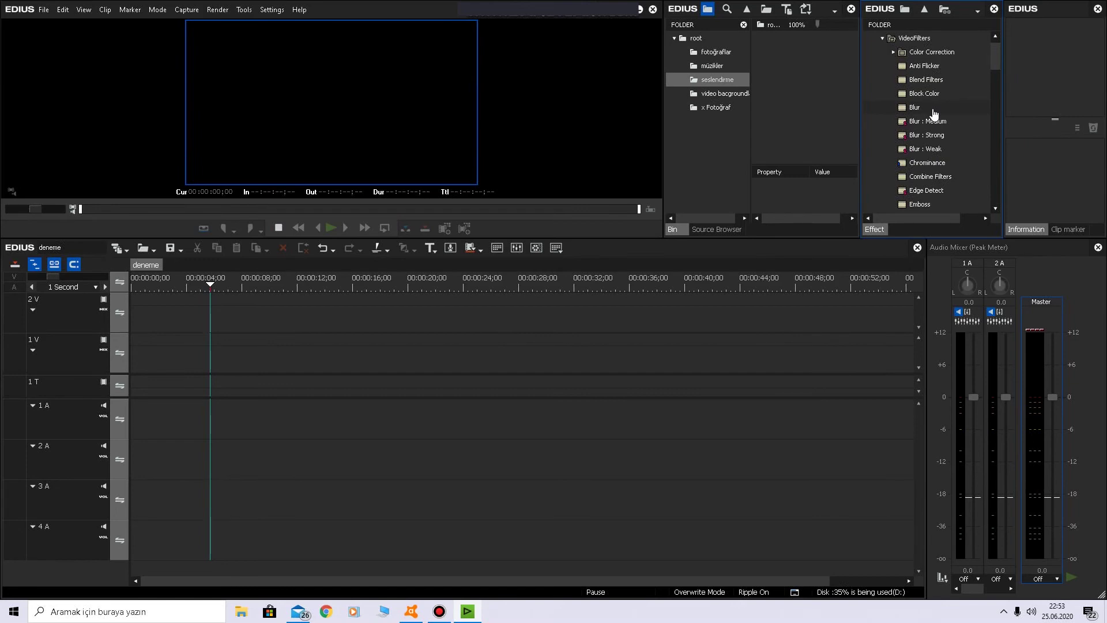
# Step: Browse the expanded effects list, then collapse the Transitions folder
pyautogui.scroll(-1, 935, 113)
pyautogui.scroll(-2, 934, 113)
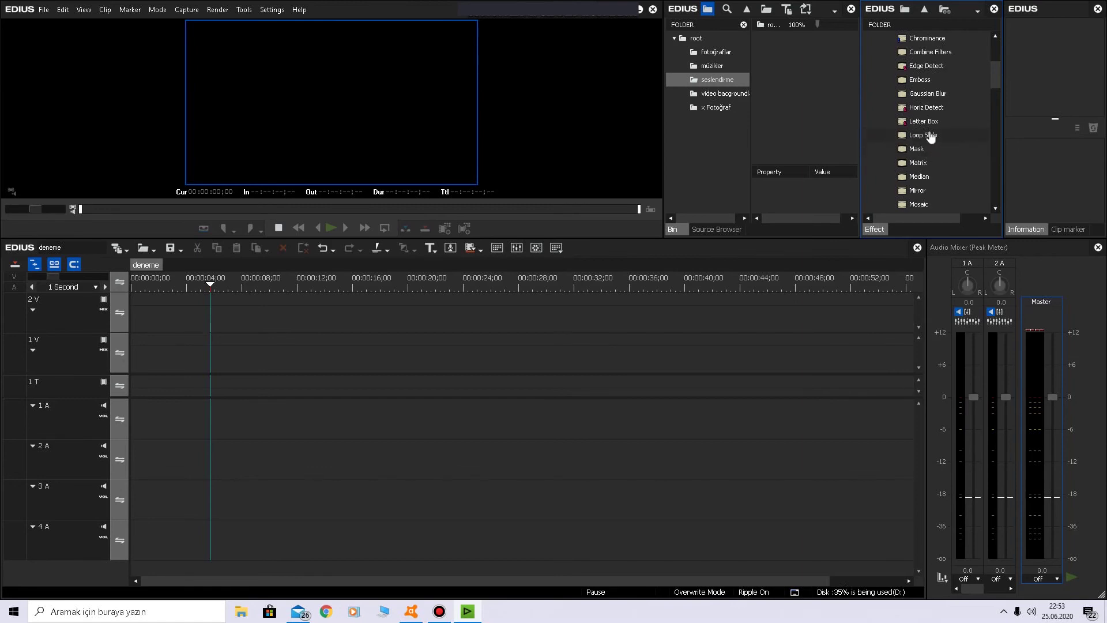
pyautogui.scroll(-3, 931, 136)
pyautogui.scroll(-3, 931, 136)
pyautogui.scroll(-3, 930, 134)
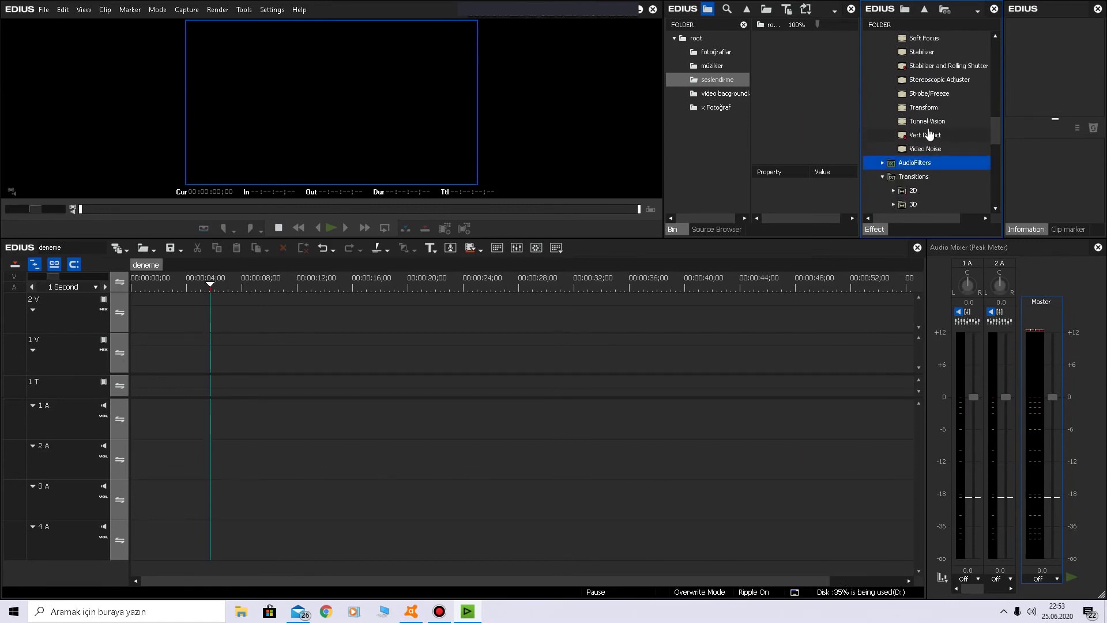
pyautogui.scroll(3, 930, 134)
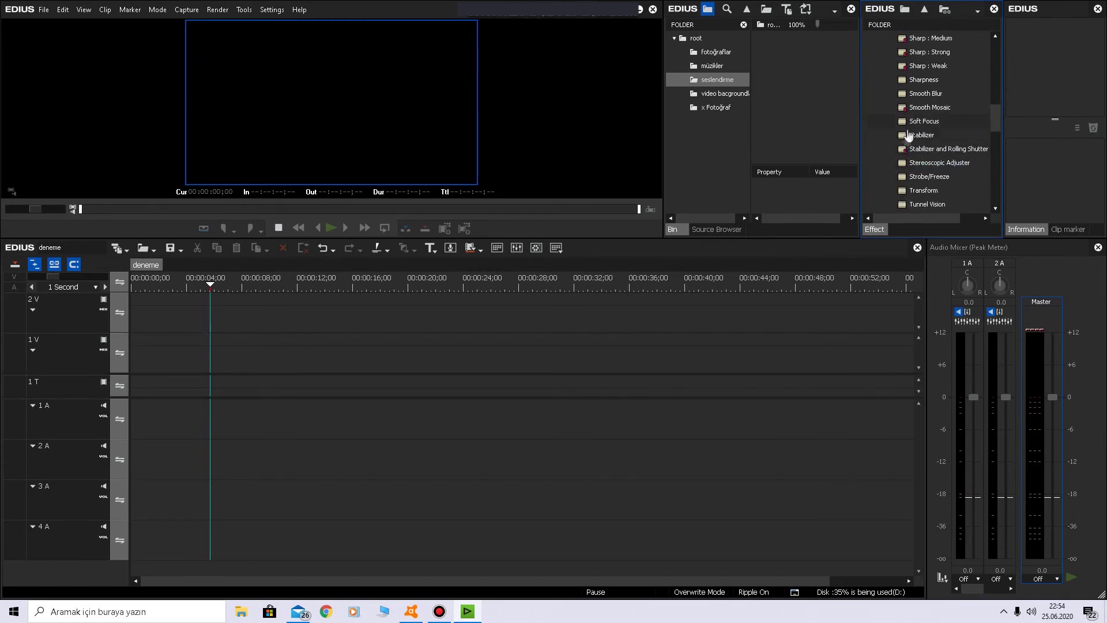
pyautogui.moveTo(938, 84)
pyautogui.scroll(-1, 921, 111)
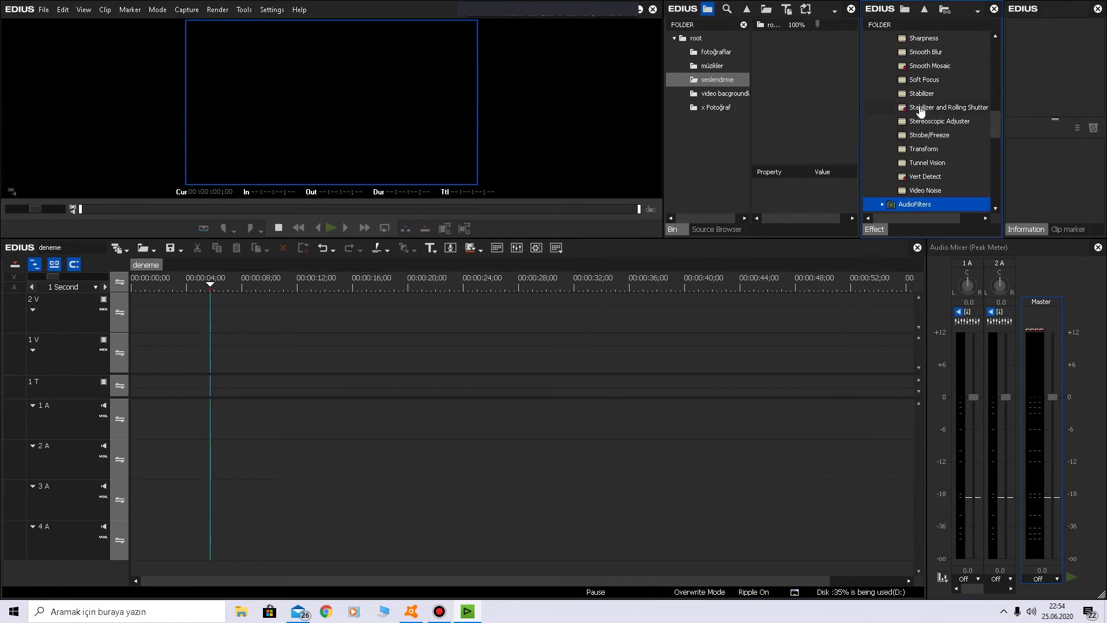
pyautogui.scroll(-2, 921, 111)
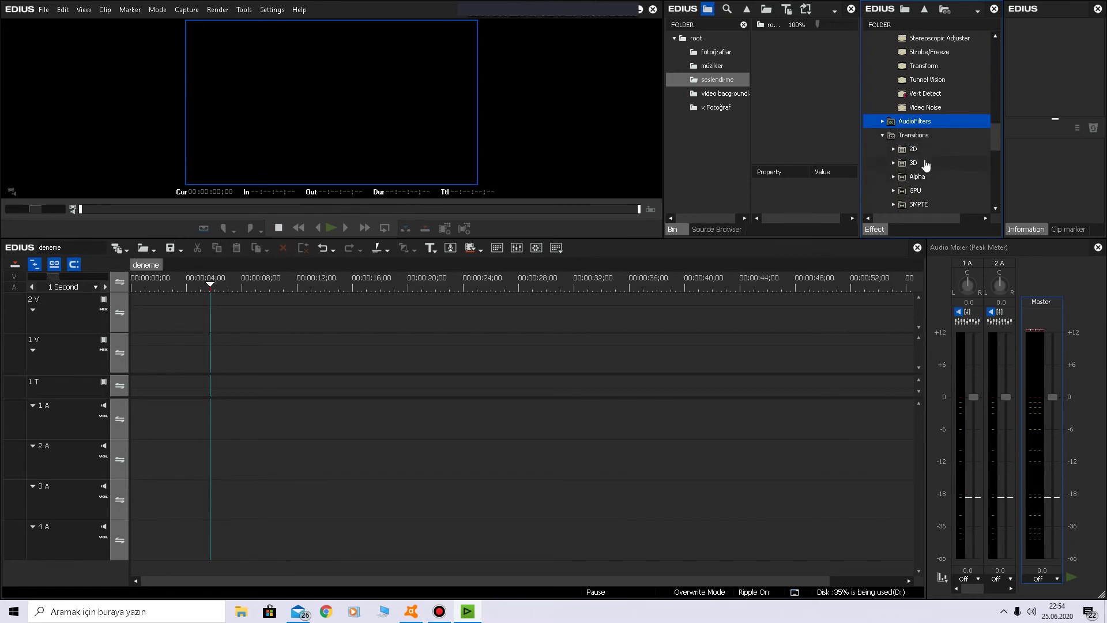
pyautogui.scroll(-2, 923, 166)
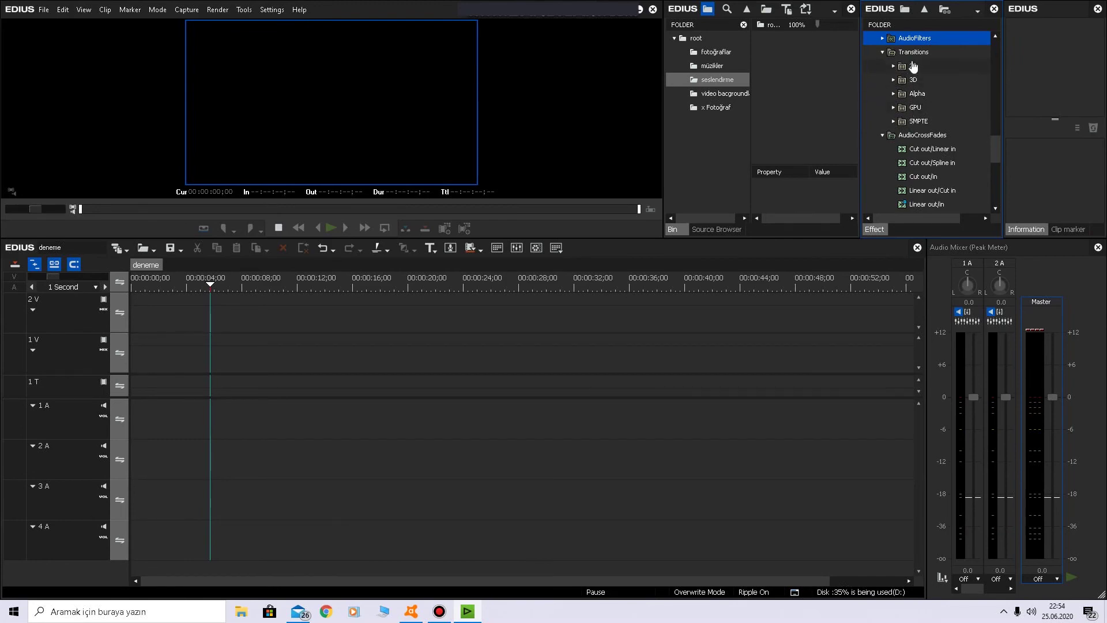
pyautogui.click(882, 53)
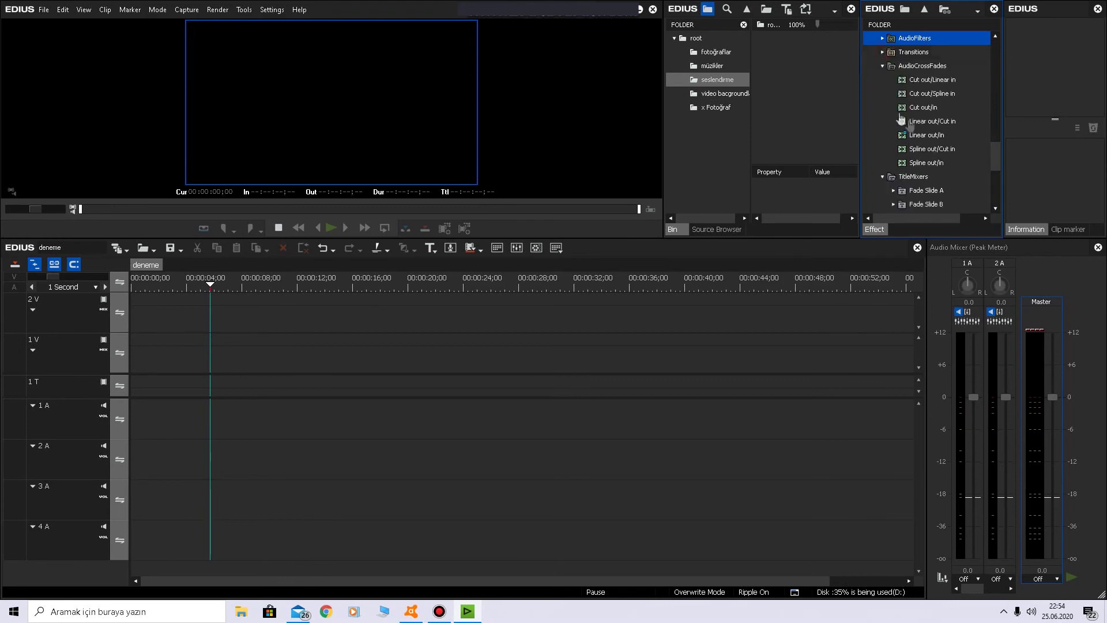
# Step: Collapse AudioCrossFades and TitleMixers, and briefly expand then collapse the Blend keyer group
pyautogui.click(883, 67)
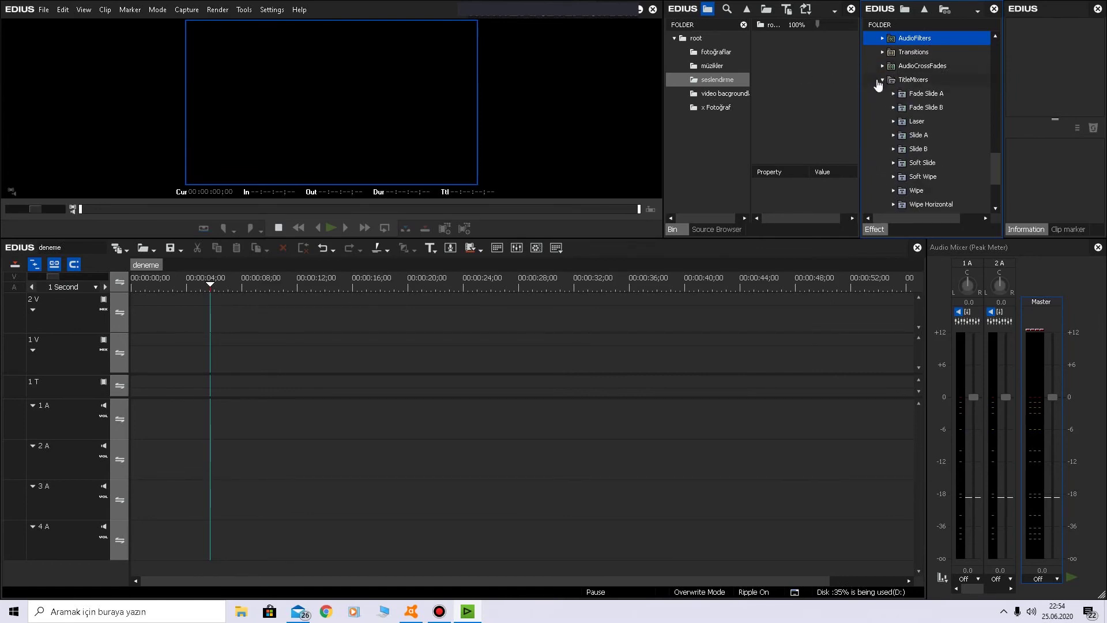
pyautogui.click(882, 80)
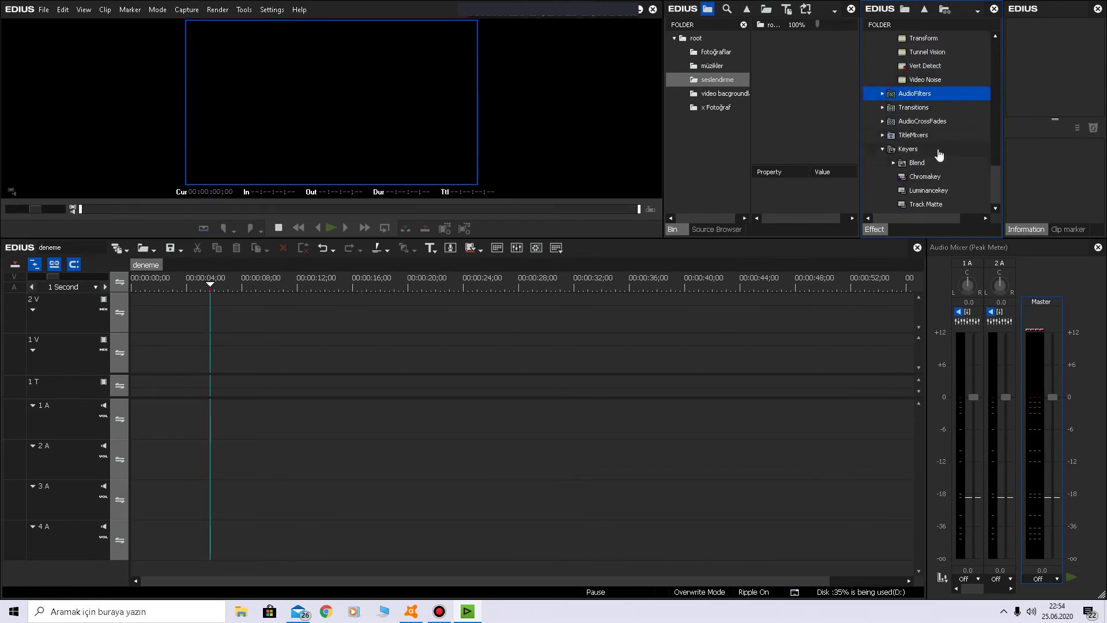
pyautogui.moveTo(937, 180)
pyautogui.click(894, 163)
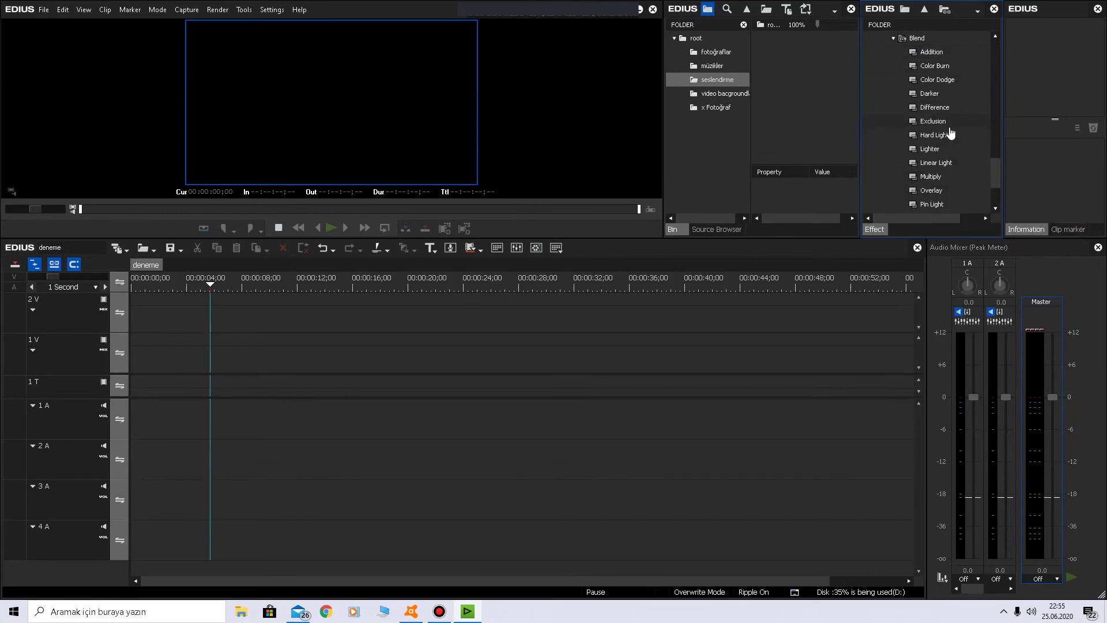
pyautogui.scroll(1, 946, 133)
pyautogui.scroll(2, 896, 124)
pyautogui.click(893, 163)
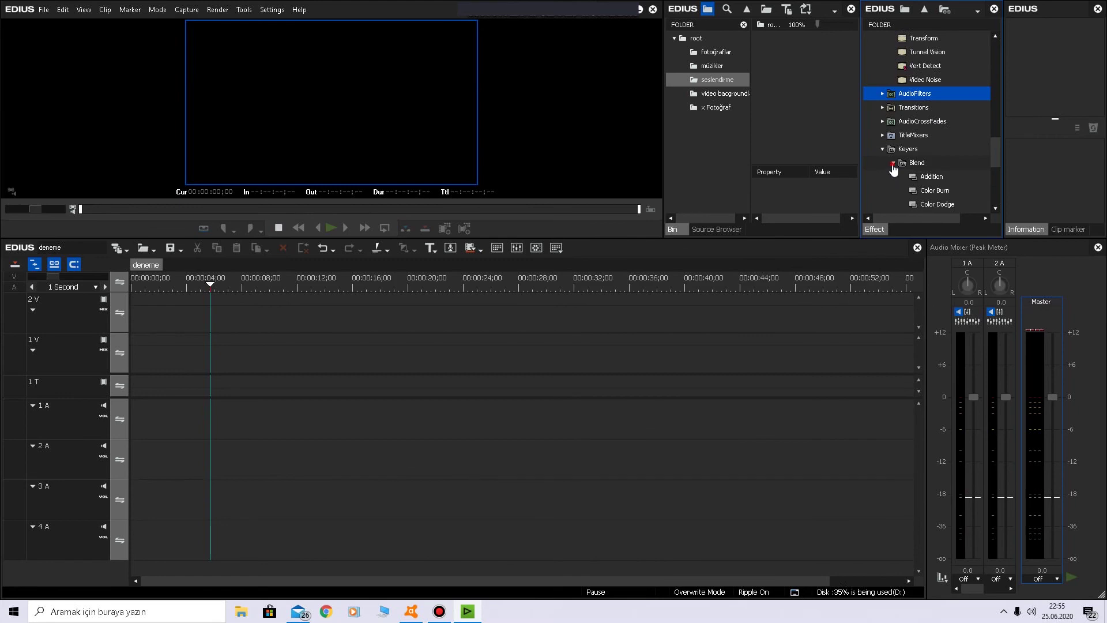
# Step: Collapse the Keyers and VideoFilters categories, including the Color Correction filters
pyautogui.scroll(2, 951, 174)
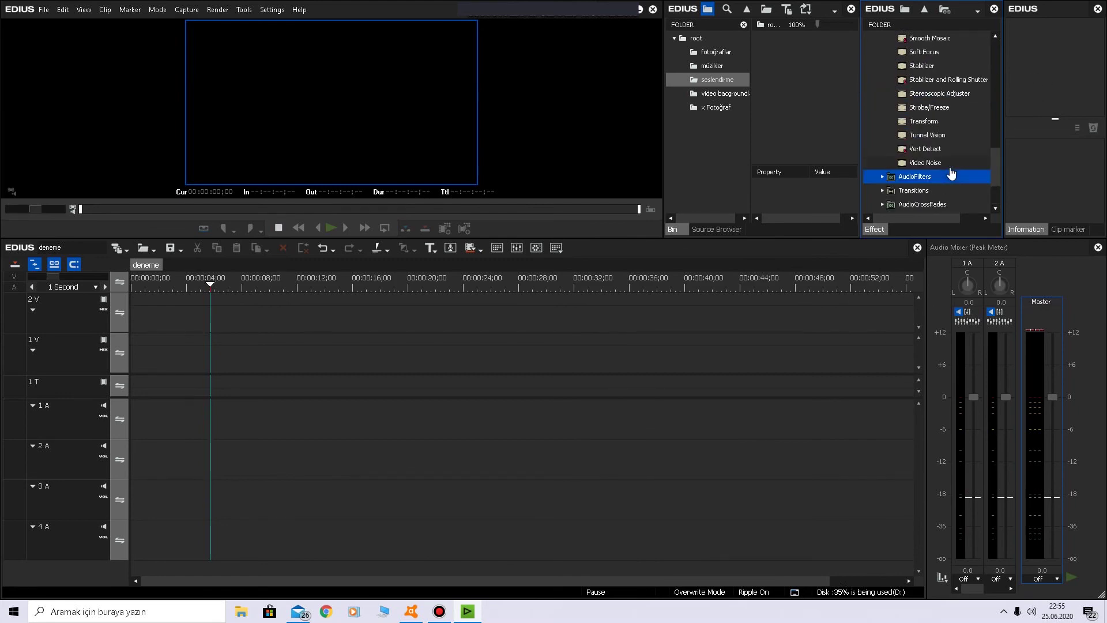
pyautogui.scroll(-2, 952, 174)
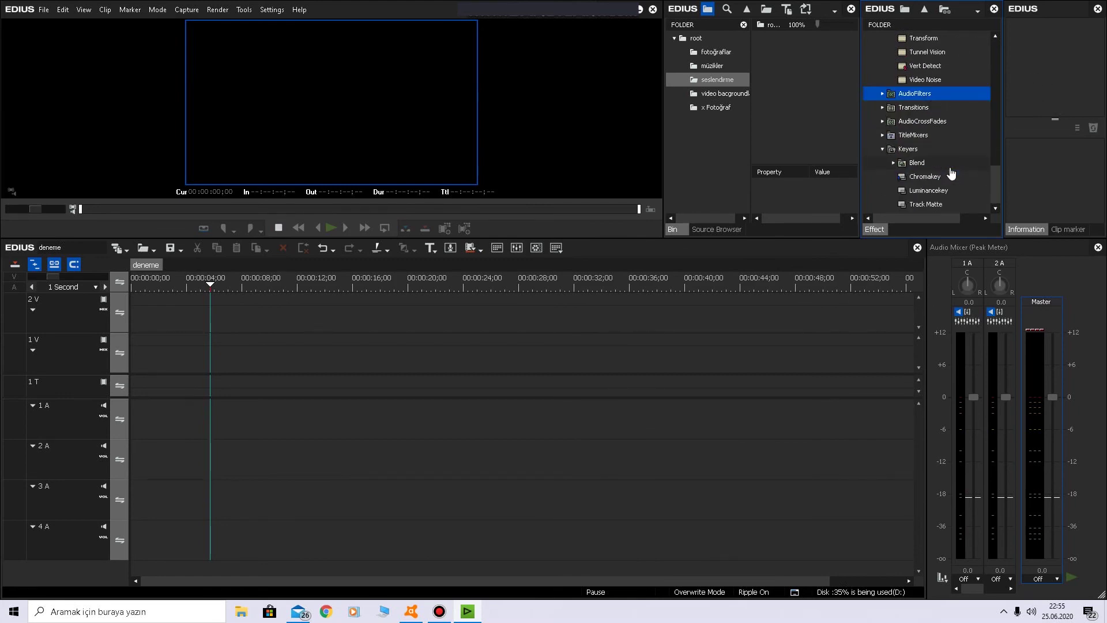
pyautogui.click(882, 149)
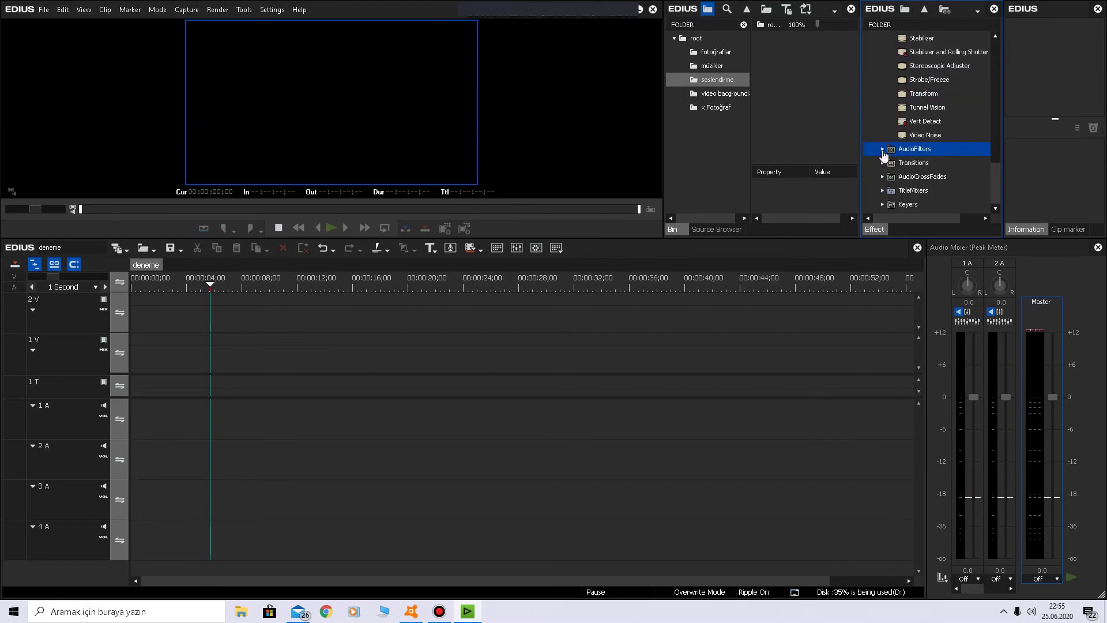
pyautogui.scroll(3, 883, 154)
pyautogui.scroll(5, 883, 154)
pyautogui.scroll(5, 883, 154)
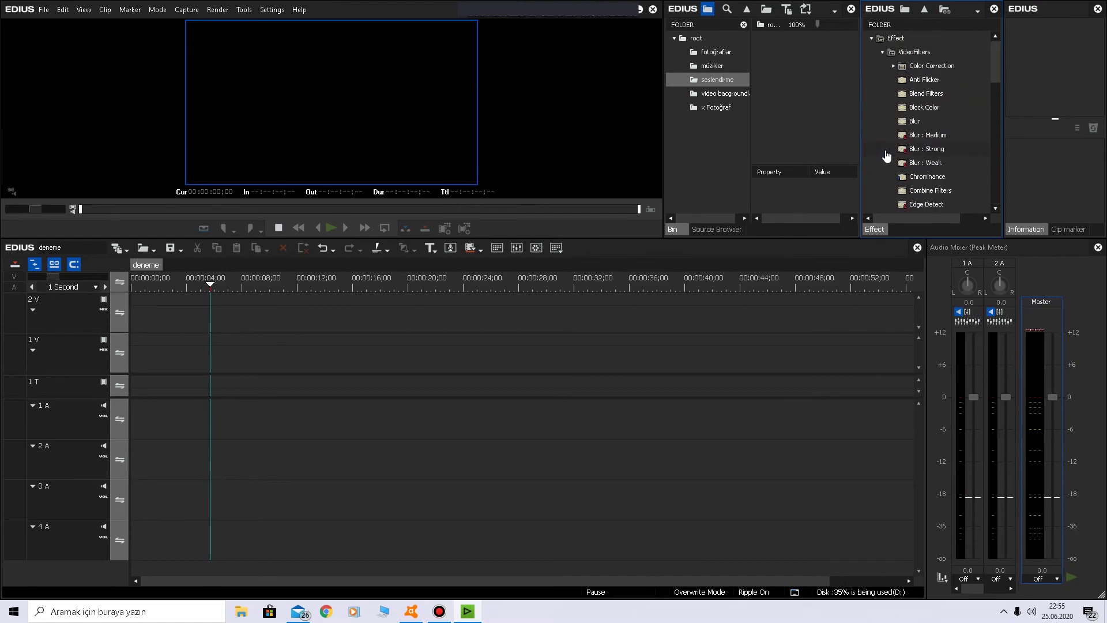
pyautogui.click(894, 66)
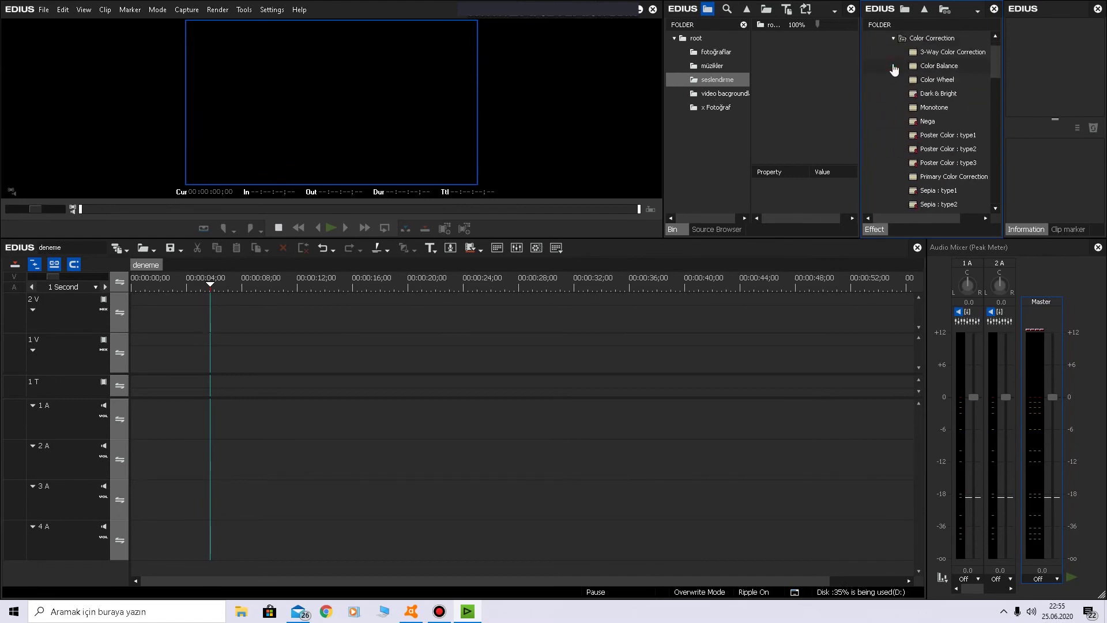
pyautogui.click(883, 52)
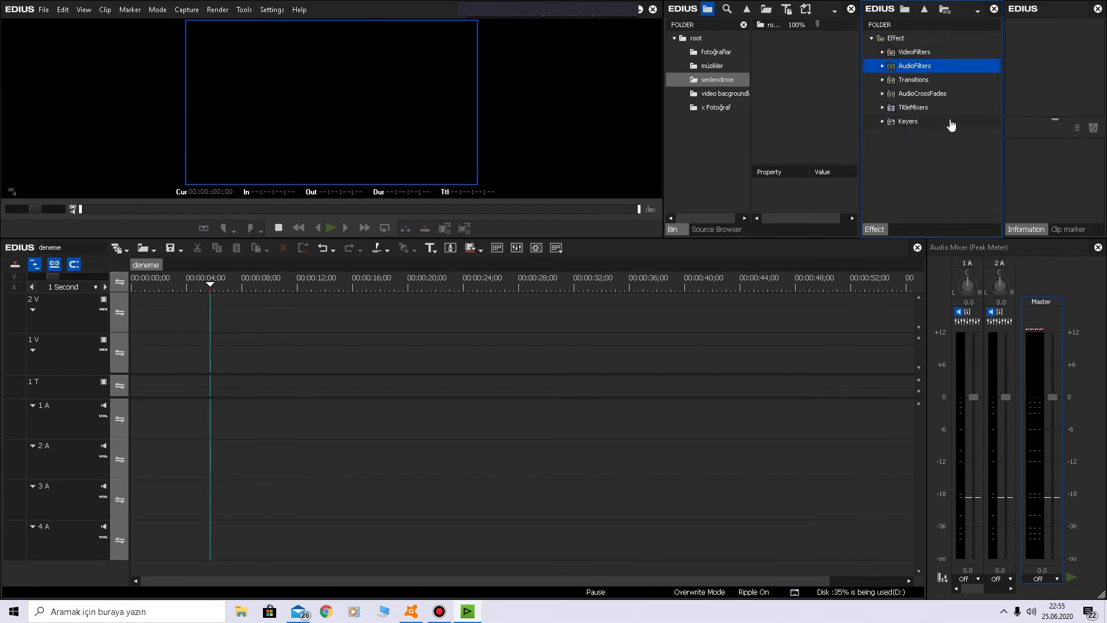
pyautogui.click(1047, 173)
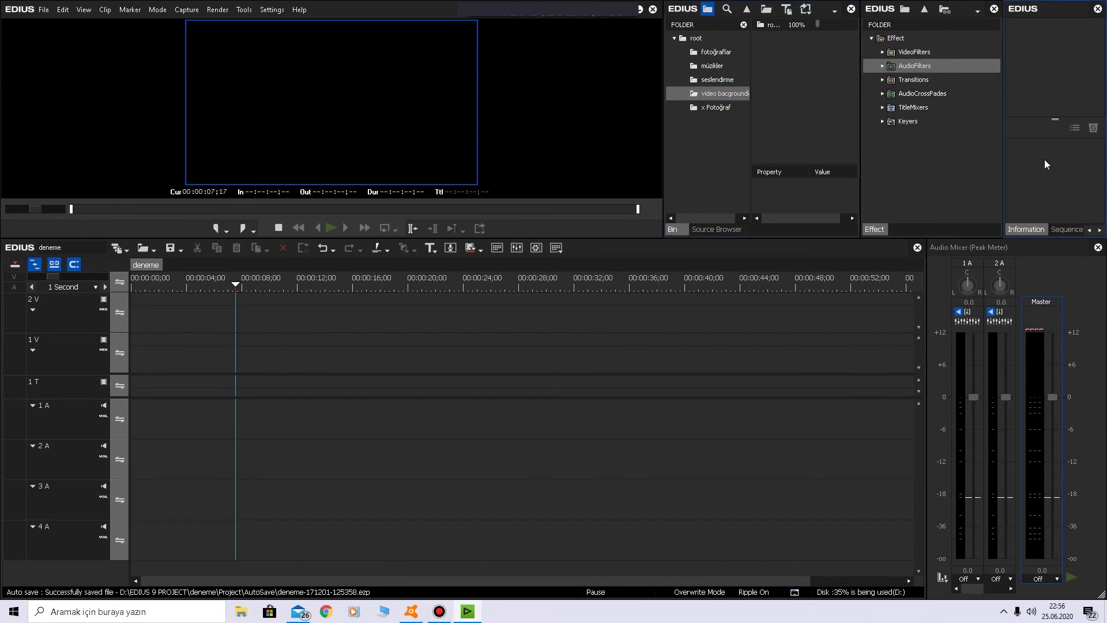
# Step: Place tree photo clip 1 from the x Fotoğraf folder on track 1V and select its Layouter effect
pyautogui.click(715, 107)
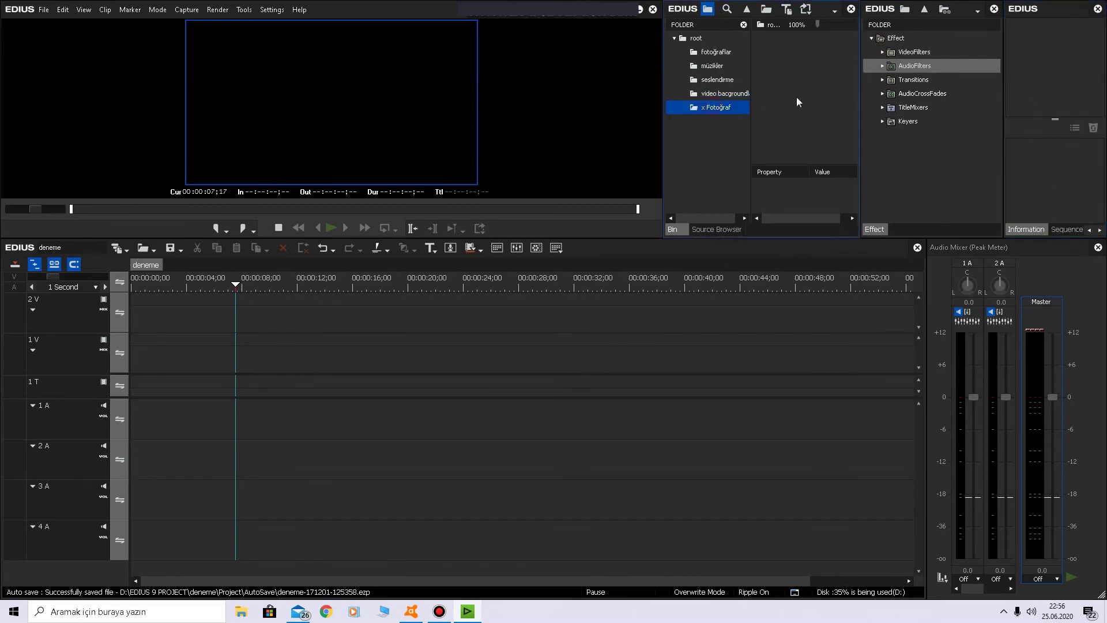
pyautogui.moveTo(793, 71); pyautogui.dragTo(971, 132)
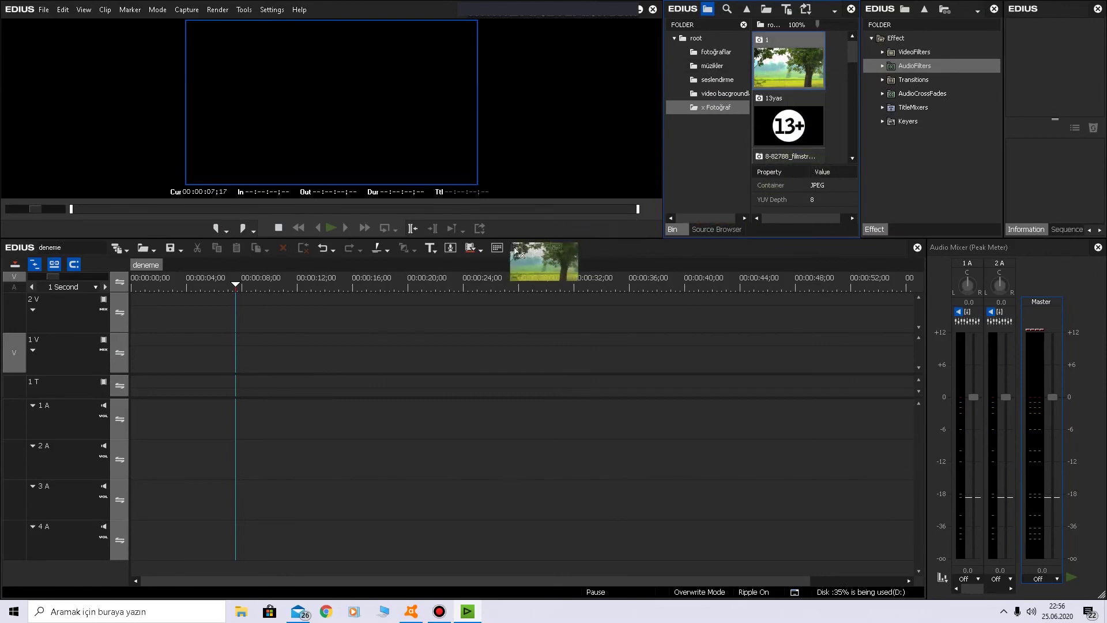
pyautogui.moveTo(971, 132)
pyautogui.mouseDown()
pyautogui.moveTo(476, 292)
pyautogui.moveTo(252, 351)
pyautogui.mouseUp()
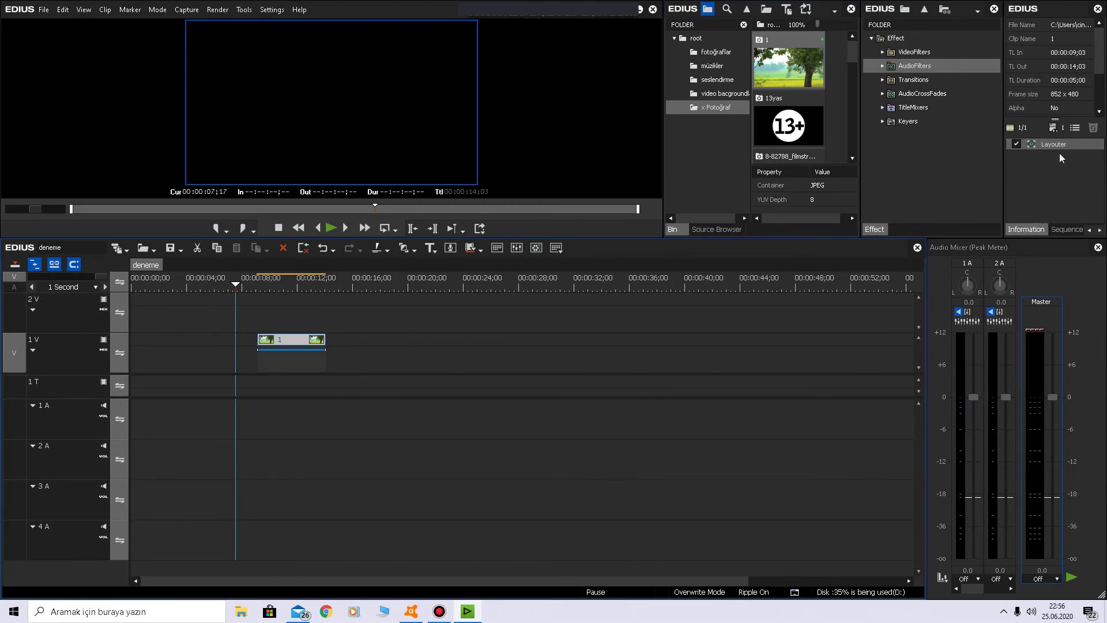
pyautogui.click(272, 286)
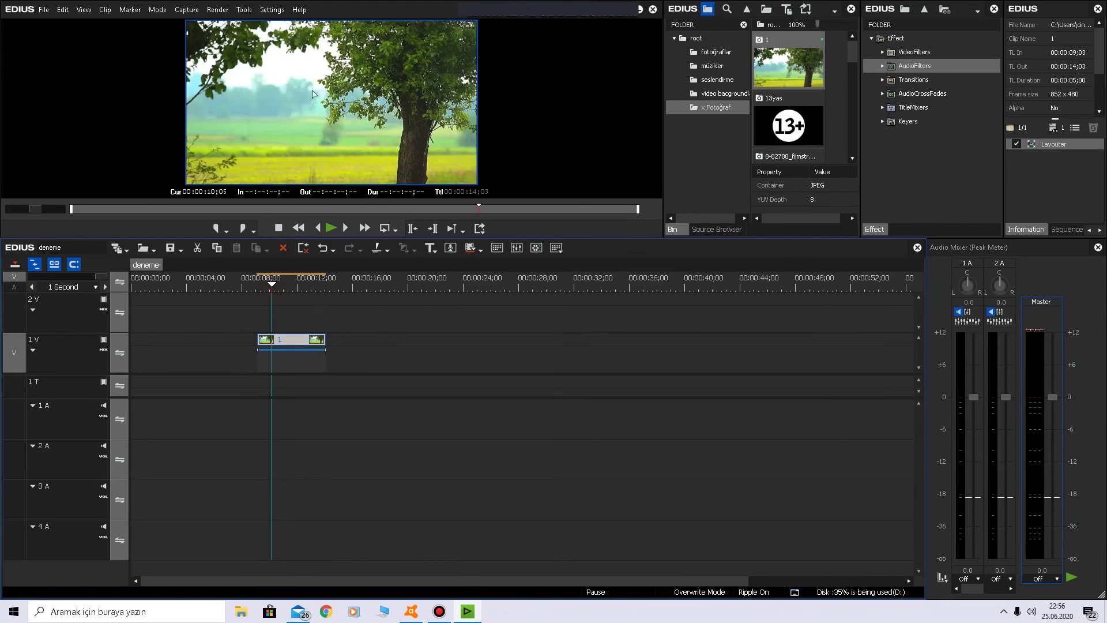
pyautogui.click(1054, 144)
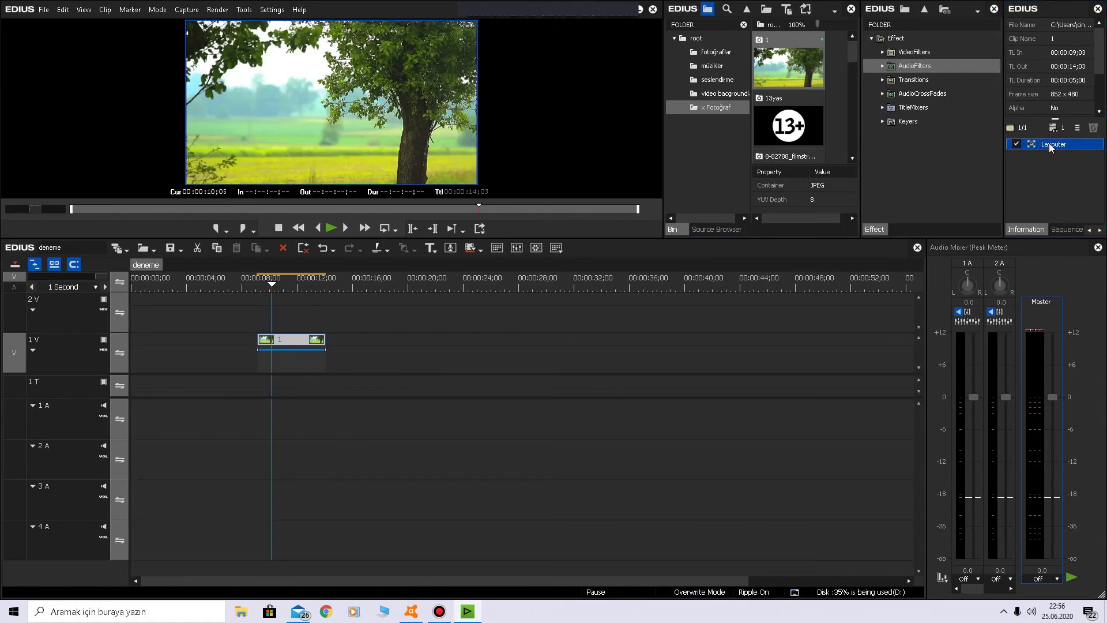
# Step: In Layouter, set the photo's starting position and enable keyframes for all parameters
pyautogui.doubleClick(1050, 144)
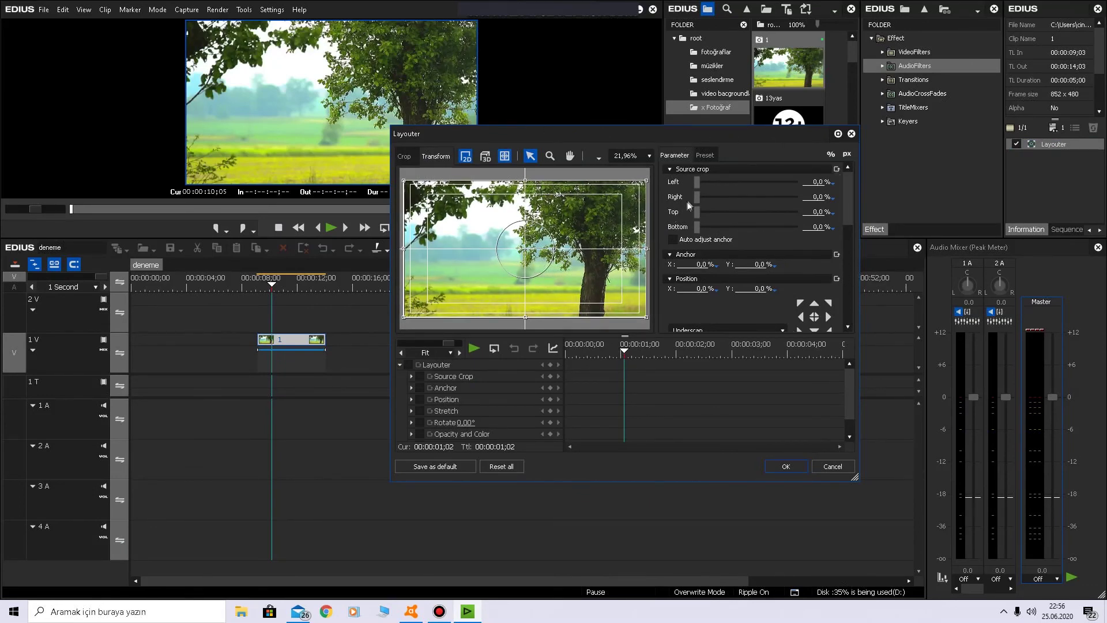
pyautogui.moveTo(696, 198); pyautogui.dragTo(690, 202)
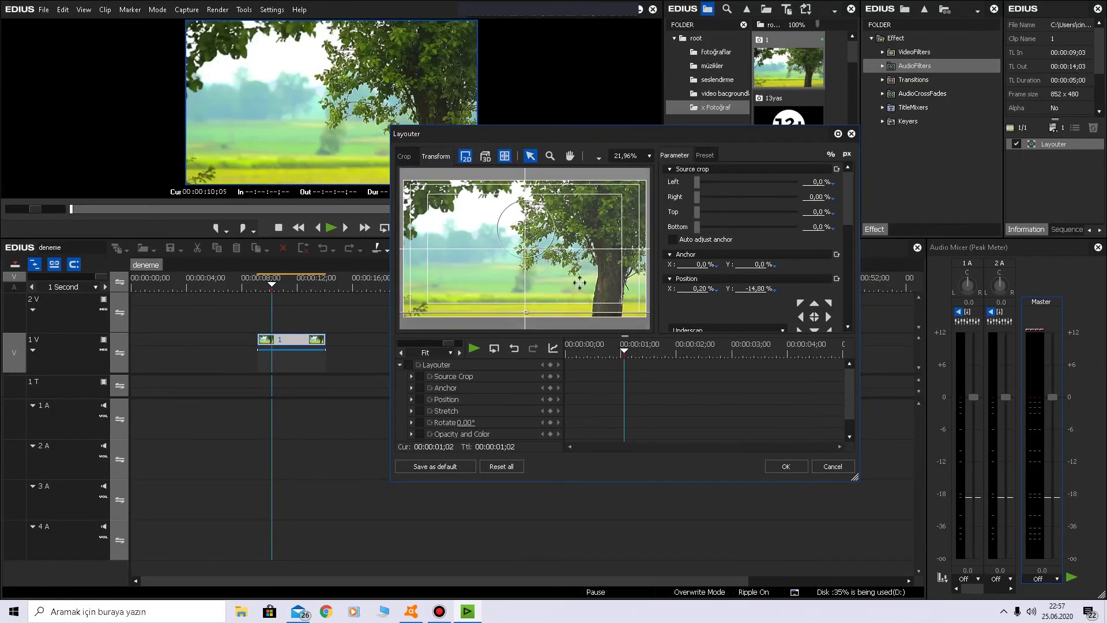
pyautogui.moveTo(580, 307); pyautogui.dragTo(579, 290)
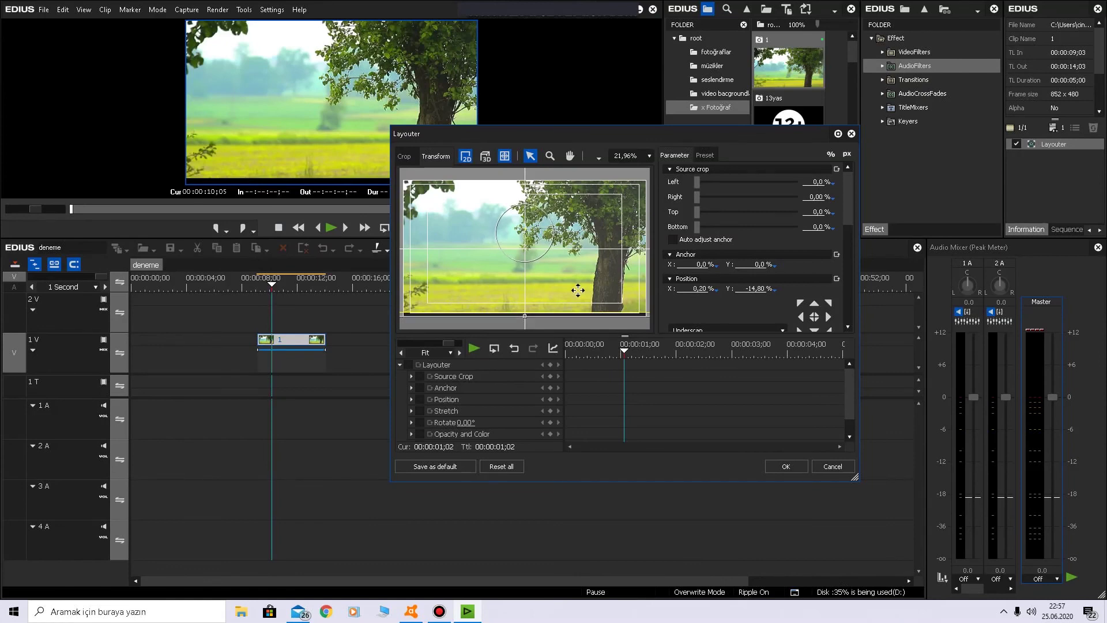
pyautogui.moveTo(579, 290); pyautogui.dragTo(578, 293)
pyautogui.moveTo(623, 364); pyautogui.dragTo(507, 376)
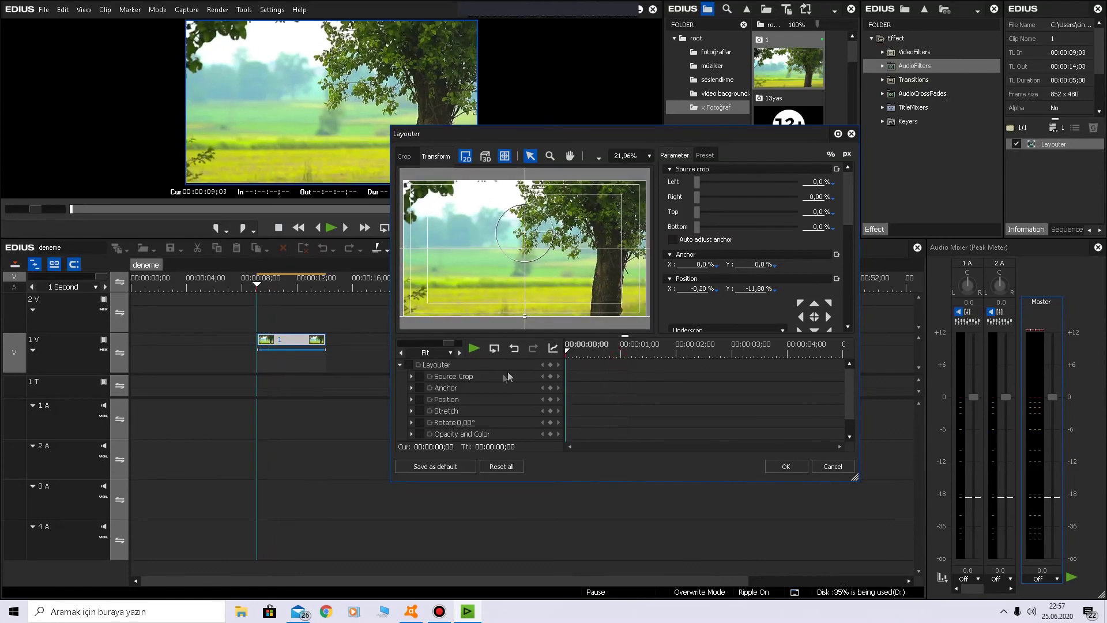
pyautogui.click(408, 364)
# Step: At 00:00:05;00, move and stretch the photo to its end position, apply, and play back
pyautogui.moveTo(600, 354); pyautogui.dragTo(843, 366)
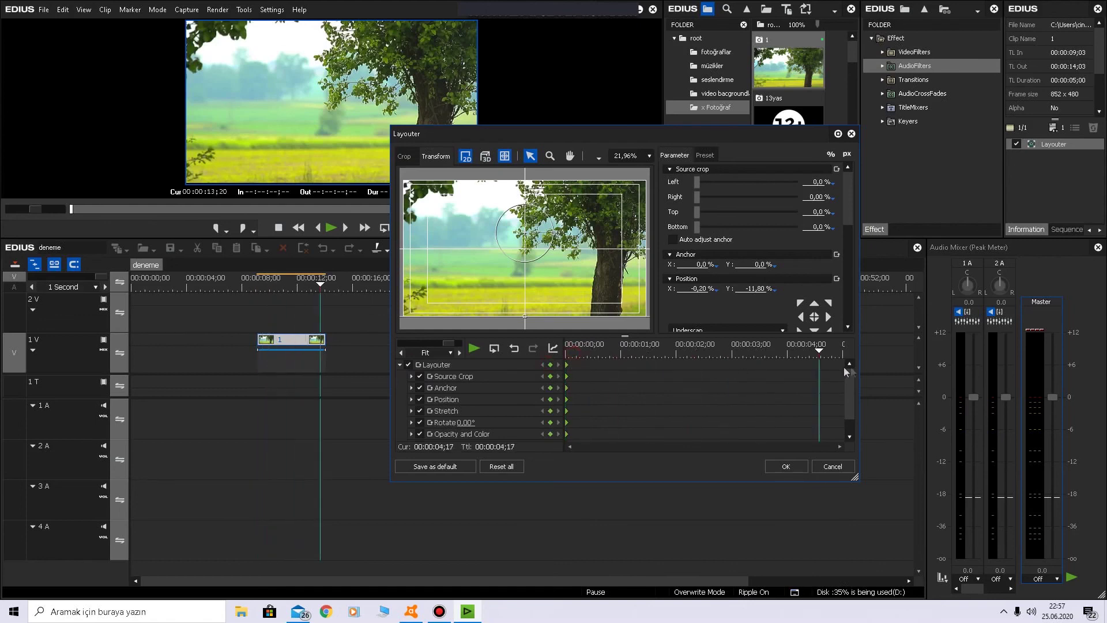
pyautogui.moveTo(503, 234); pyautogui.dragTo(528, 179)
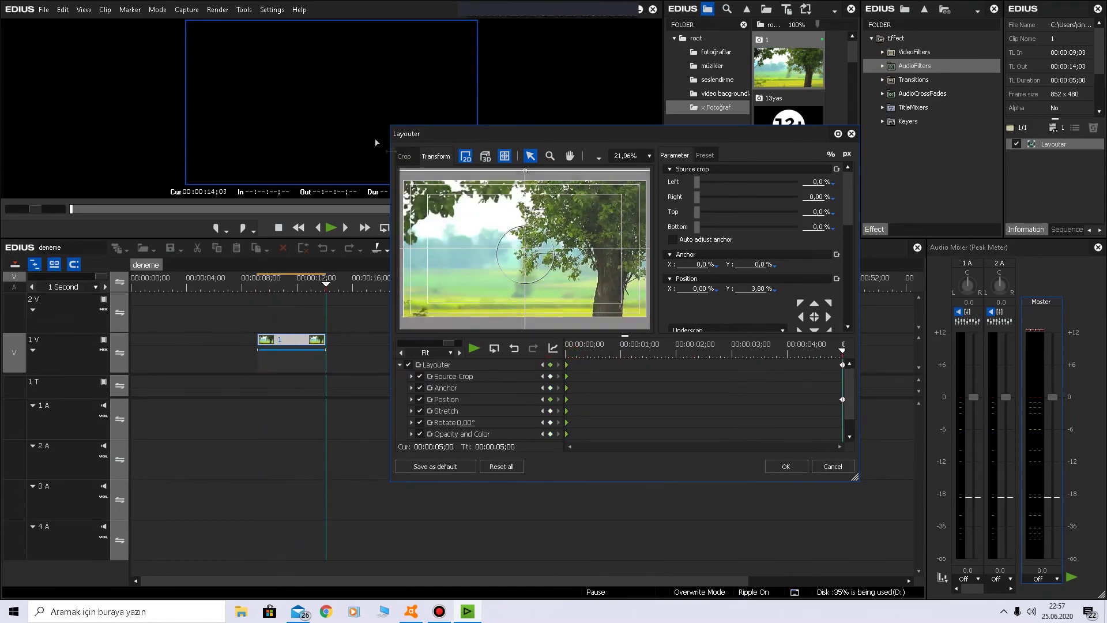
pyautogui.moveTo(527, 179); pyautogui.dragTo(526, 168)
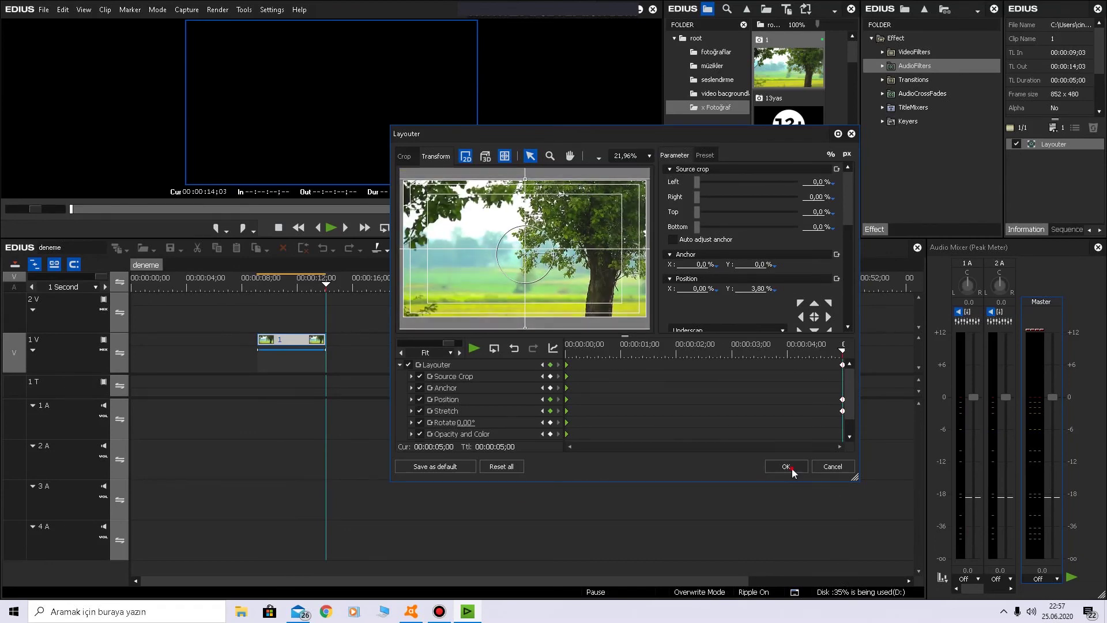
pyautogui.click(785, 466)
pyautogui.click(260, 284)
pyautogui.press('space')
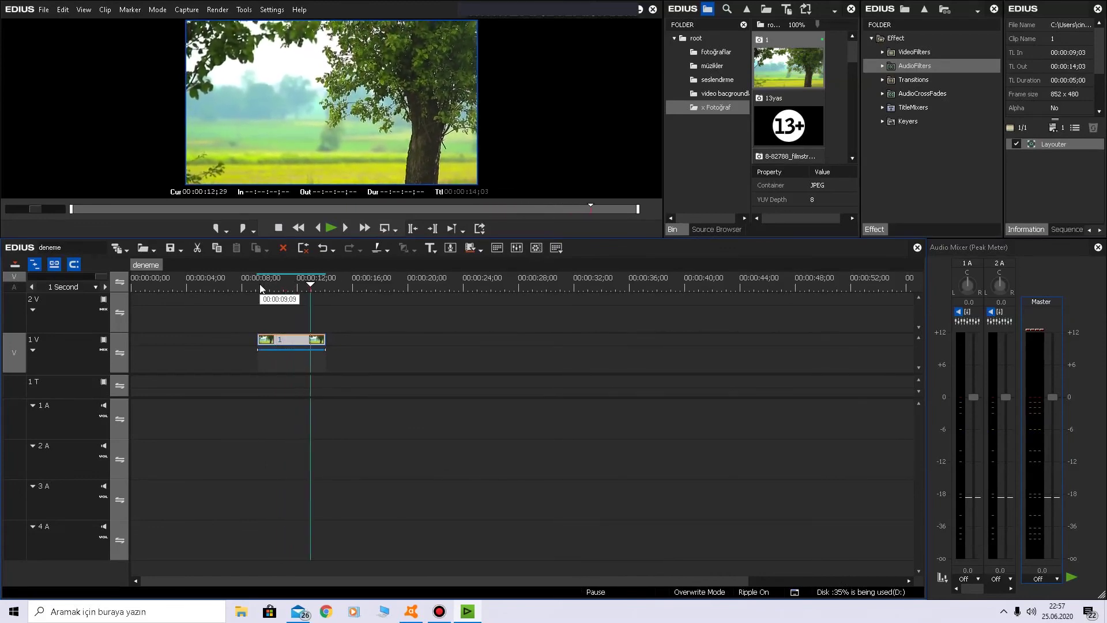
pyautogui.click(254, 288)
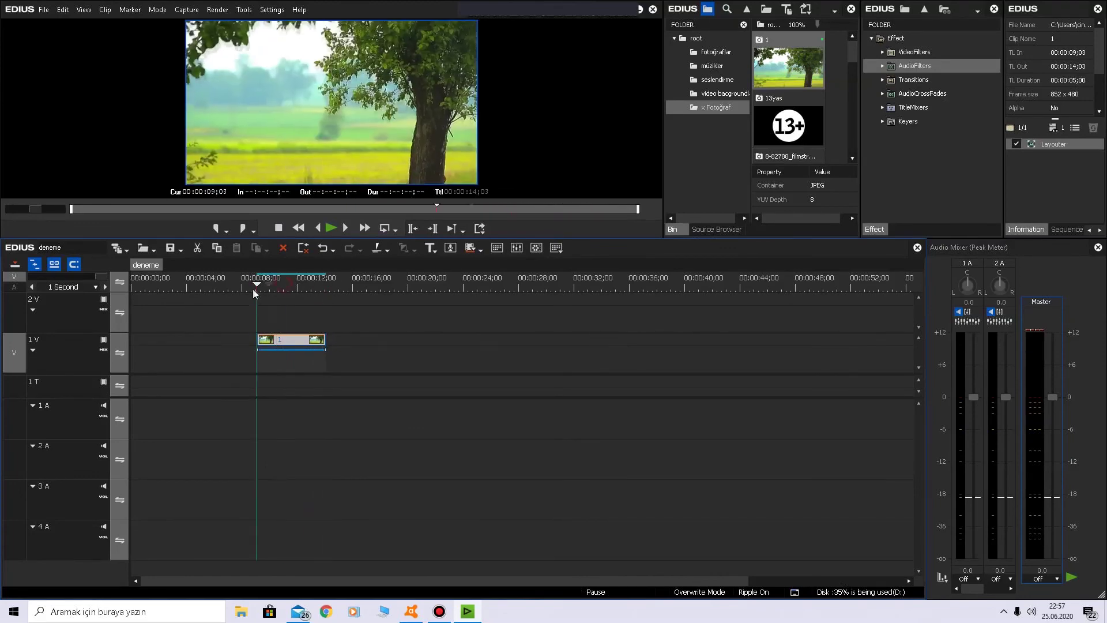
pyautogui.press('space')
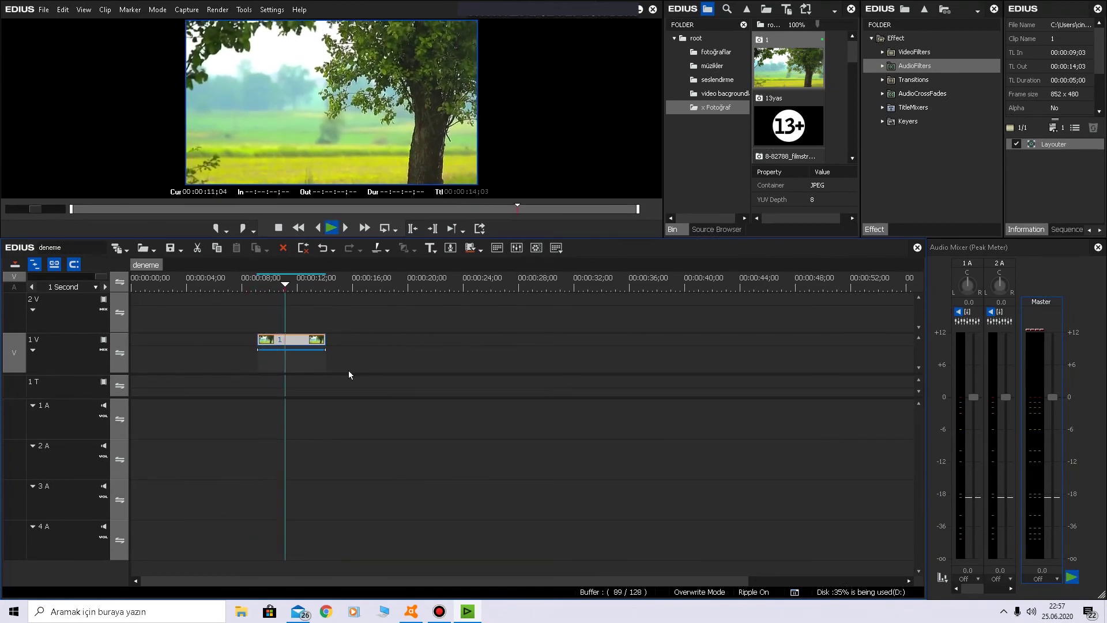
pyautogui.click(315, 342)
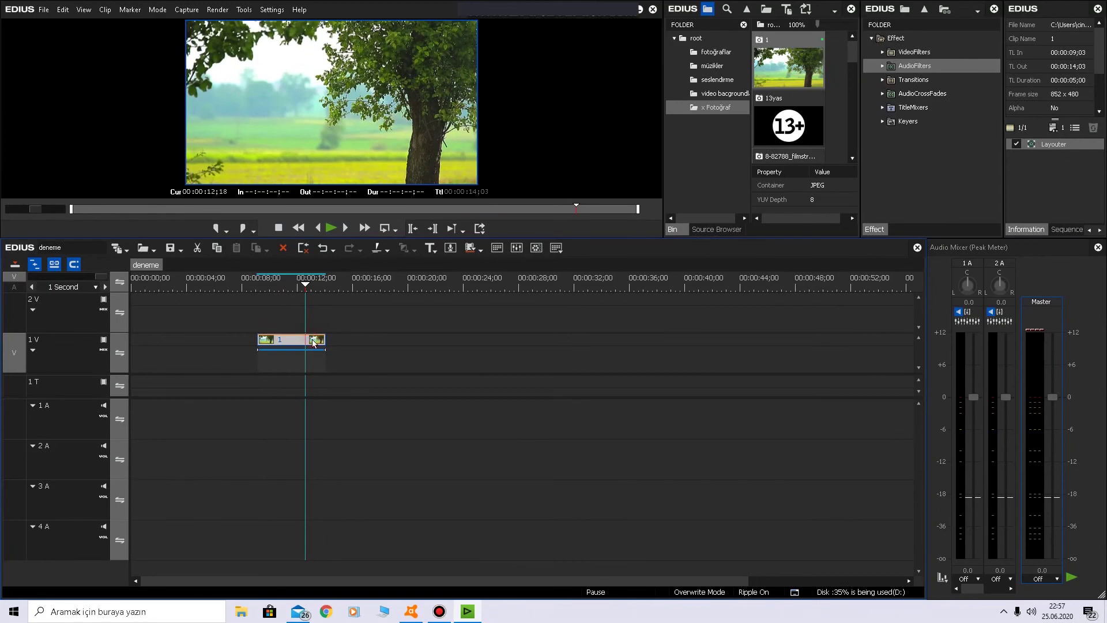
# Step: Delete the tree photo clip from track 1V so the timeline is empty
pyautogui.press('Delete')
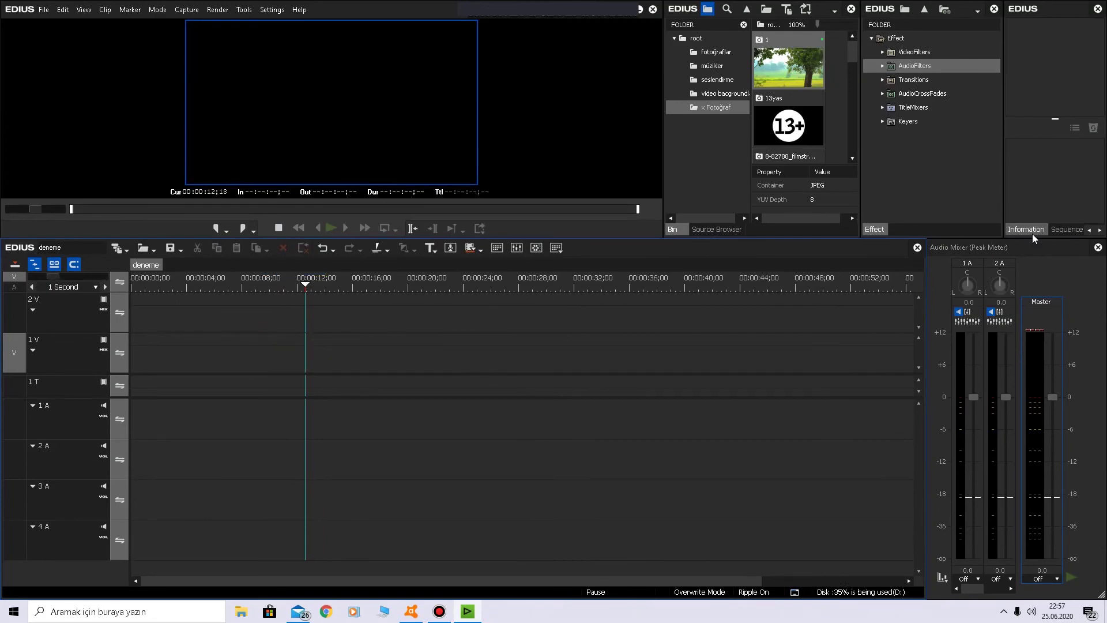